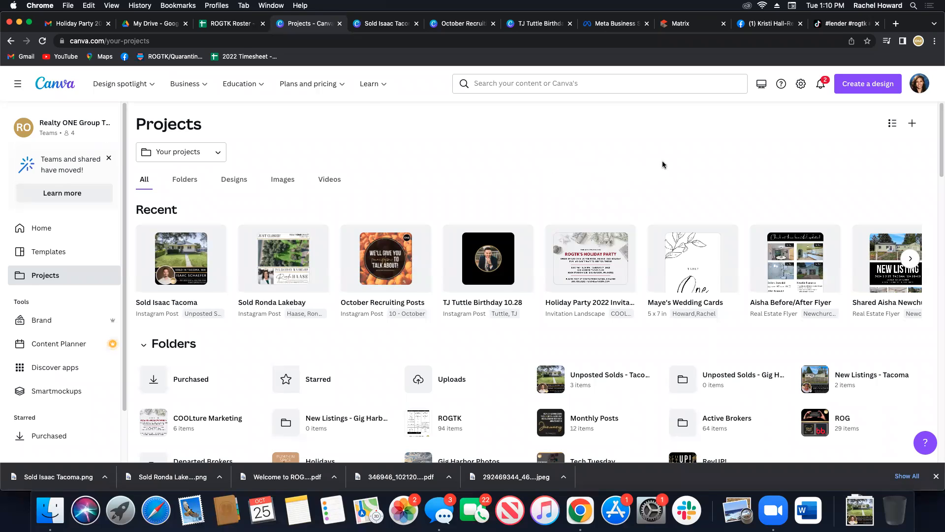
Create a new blank design using the Instagram Post (Square) format.
click(856, 88)
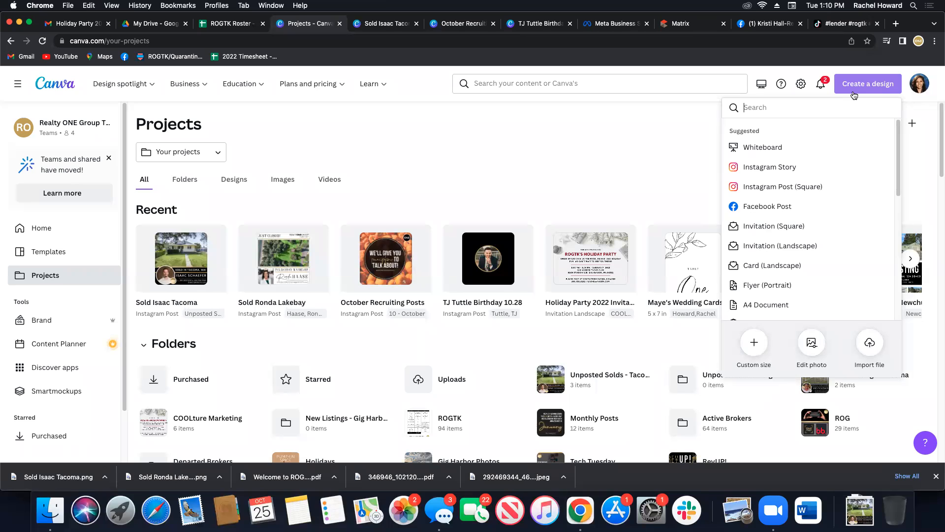
text(instagram)
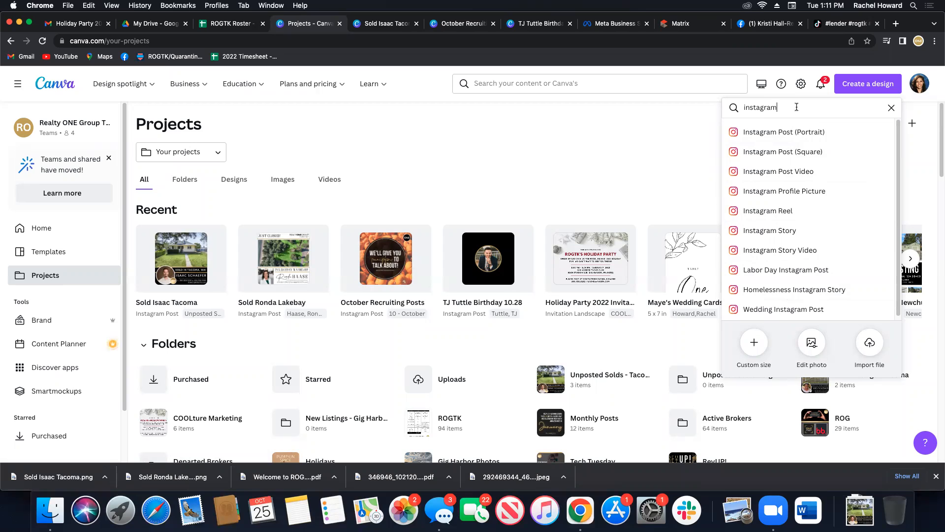
click(756, 350)
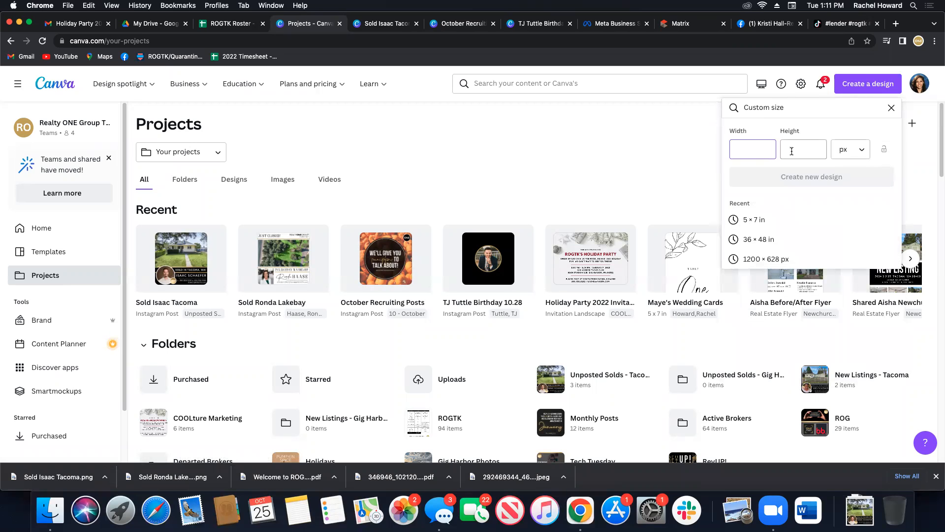
click(851, 150)
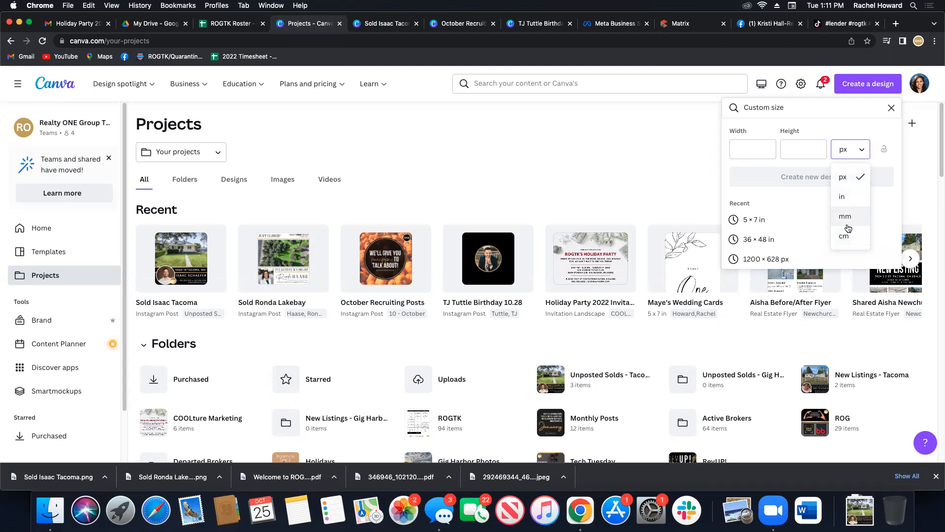
click(890, 113)
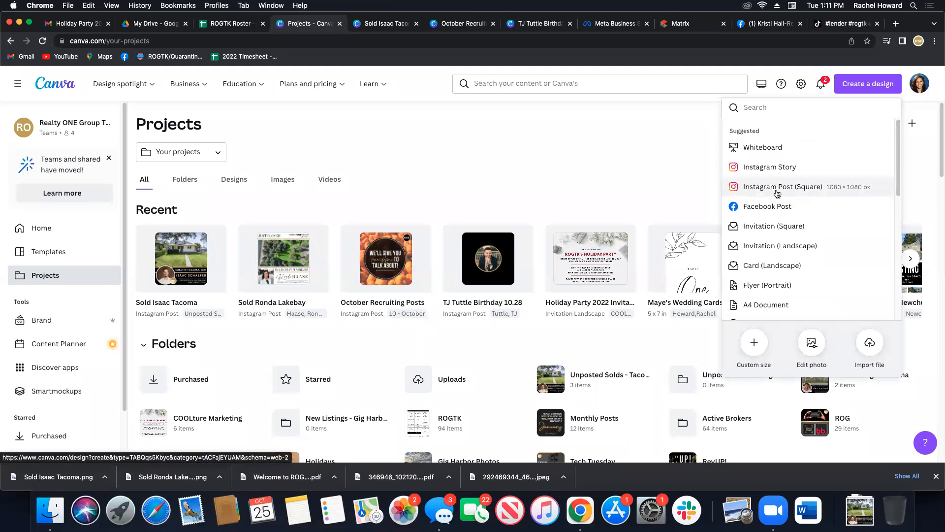
click(776, 191)
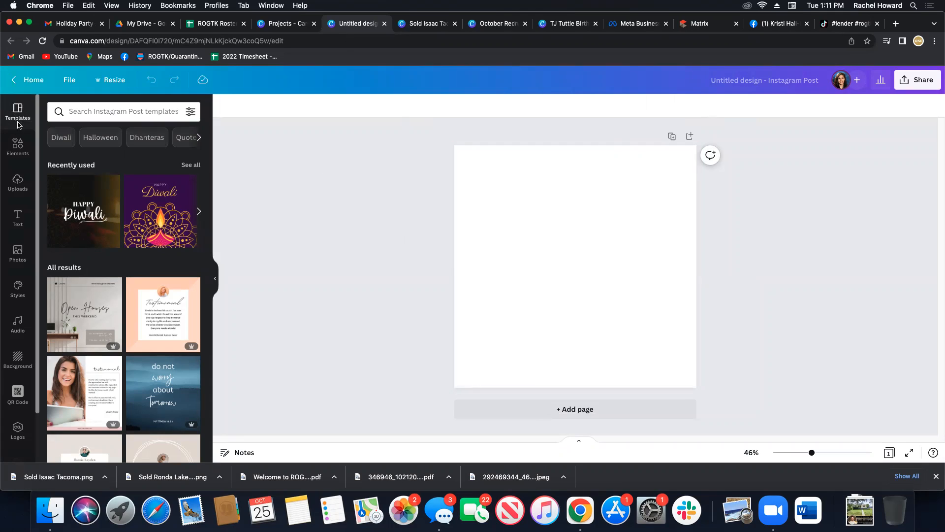
Search the Instagram post templates for "open house".
click(98, 114)
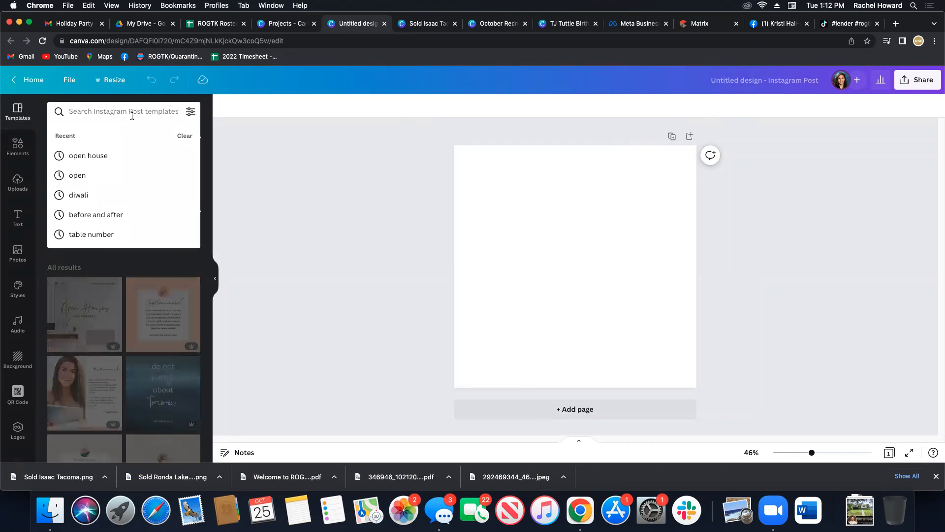
text(open house)
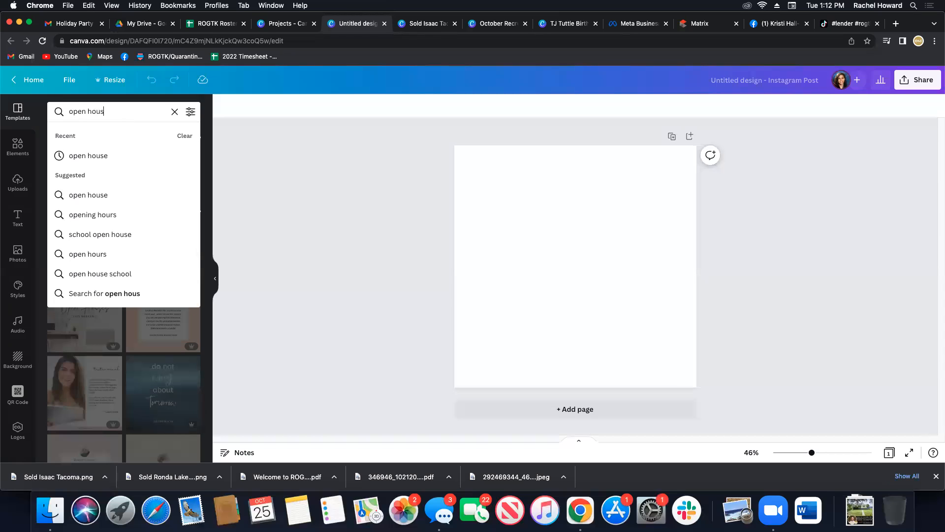
key(Return)
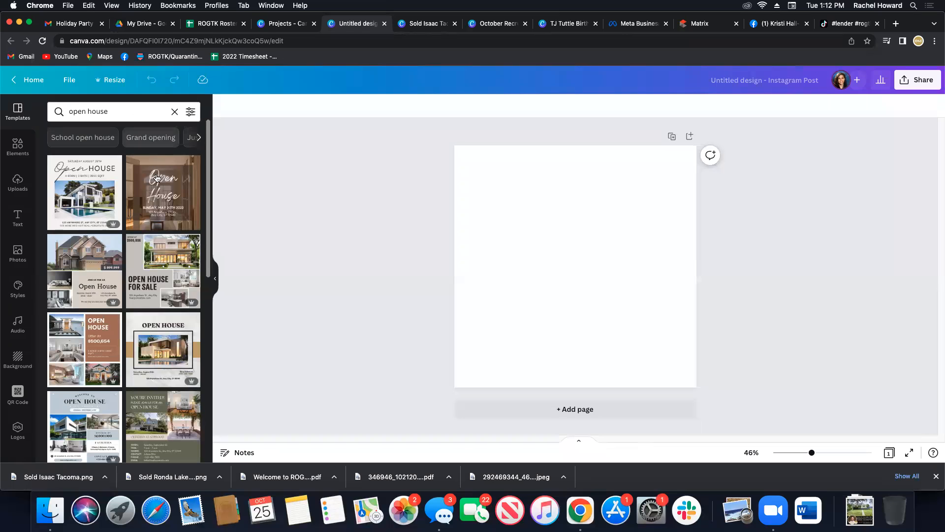
Browse the open house templates to compare their layouts, photo arrangements and free or premium options.
scroll(130, 362, down, 10)
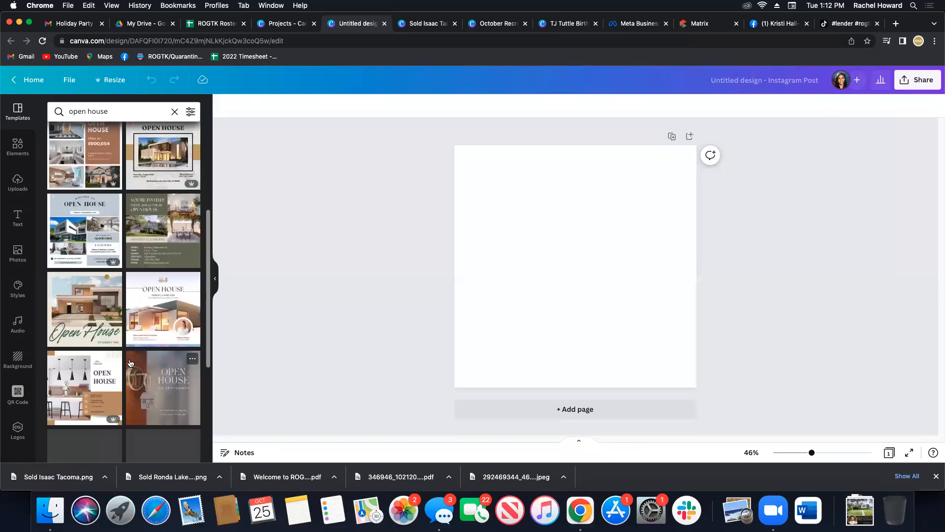
scroll(130, 363, down, 1)
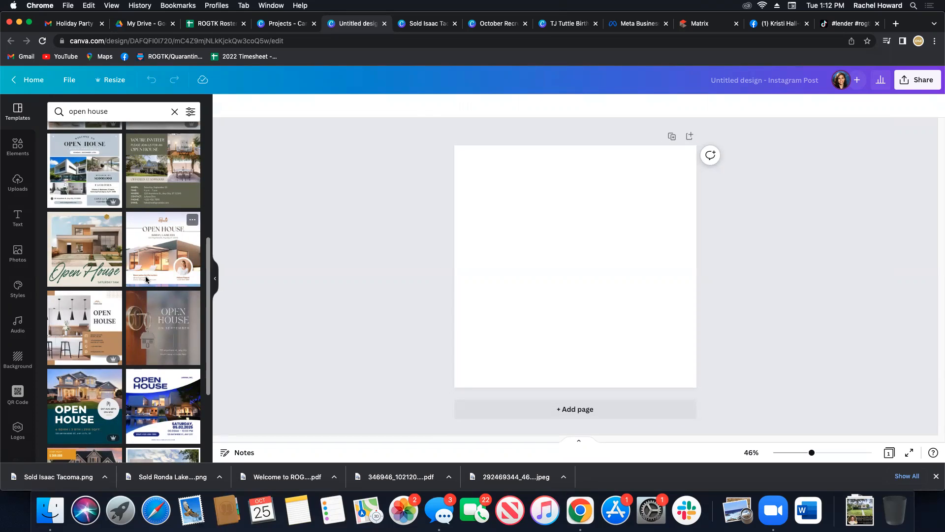
scroll(146, 276, up, 3)
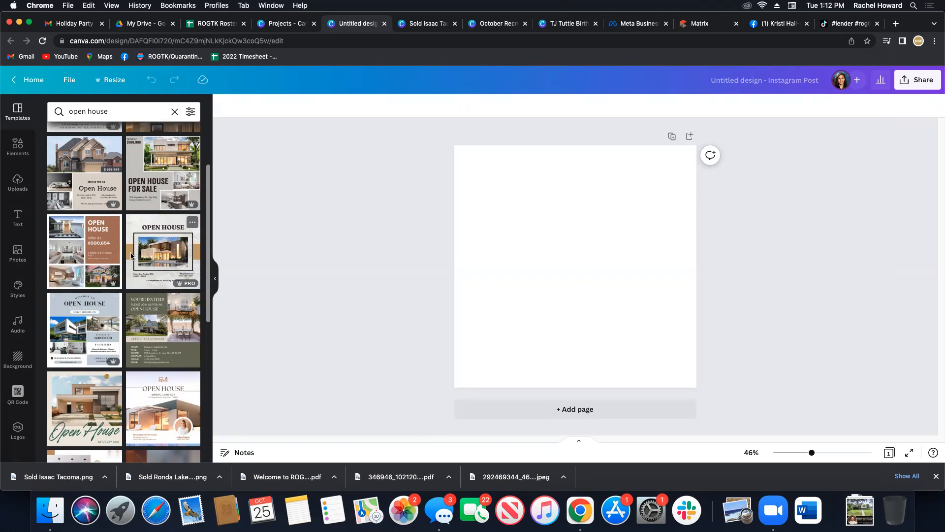
scroll(132, 256, up, 1)
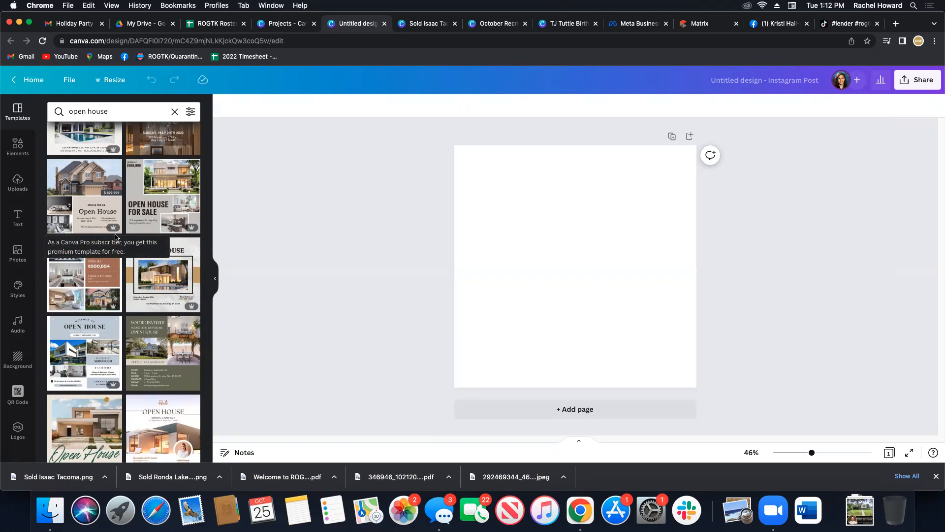
scroll(176, 211, up, 3)
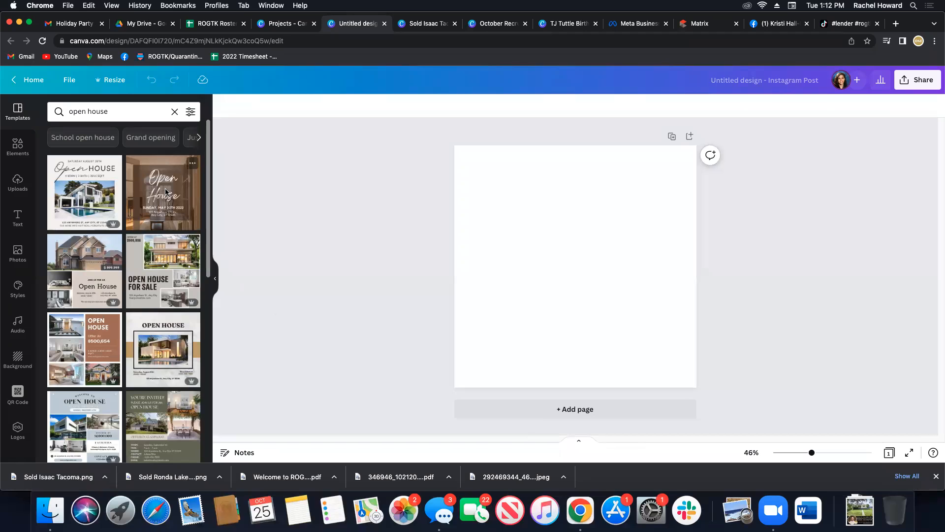
scroll(149, 195, down, 1)
scroll(149, 195, down, 3)
scroll(150, 331, down, 3)
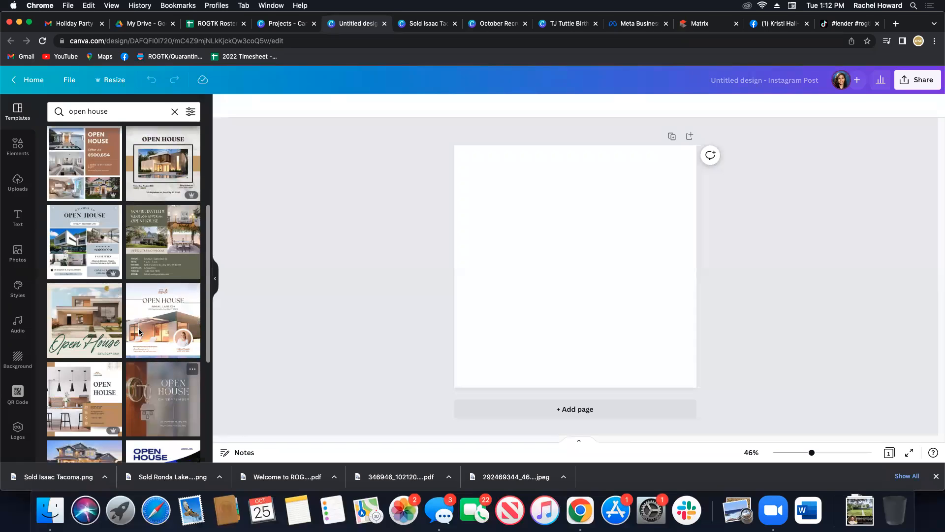
scroll(153, 266, down, 5)
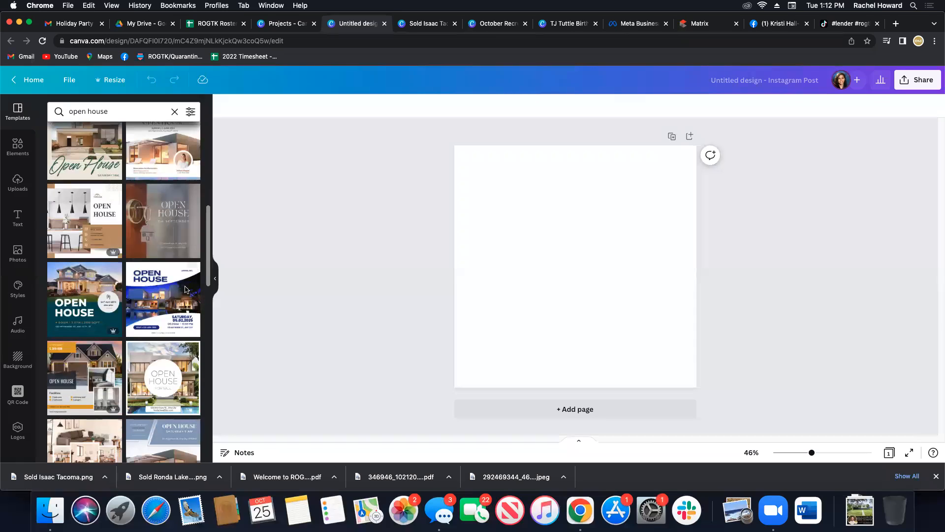
scroll(180, 291, up, 1)
scroll(181, 291, up, 2)
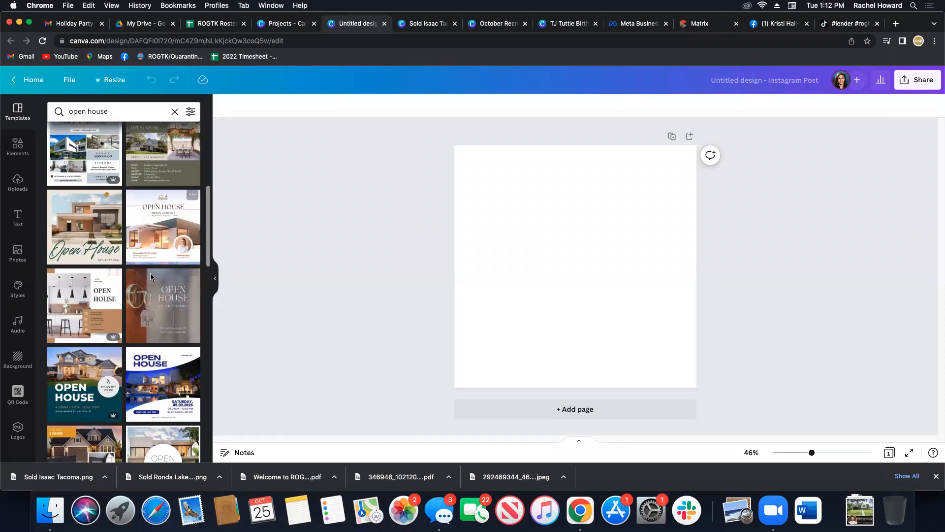
scroll(151, 276, down, 1)
scroll(150, 276, down, 1)
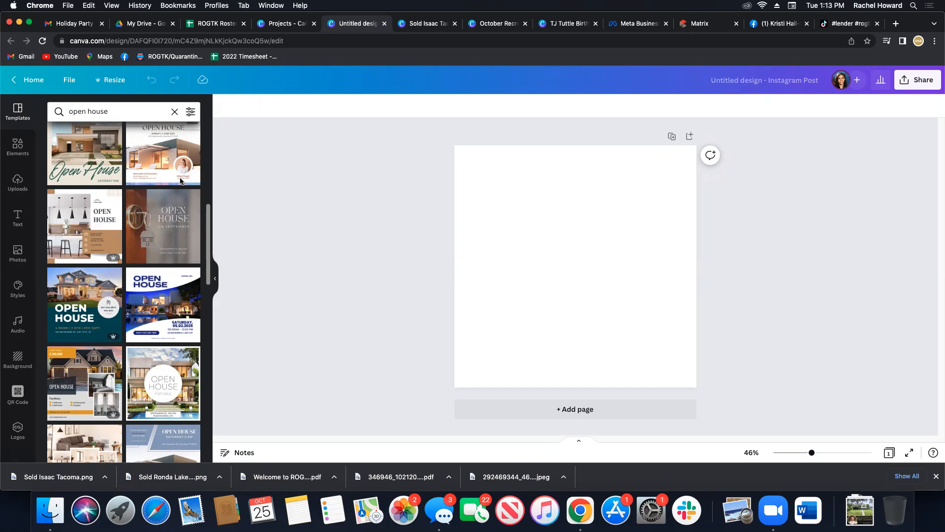
Search the design elements for "open house".
click(18, 147)
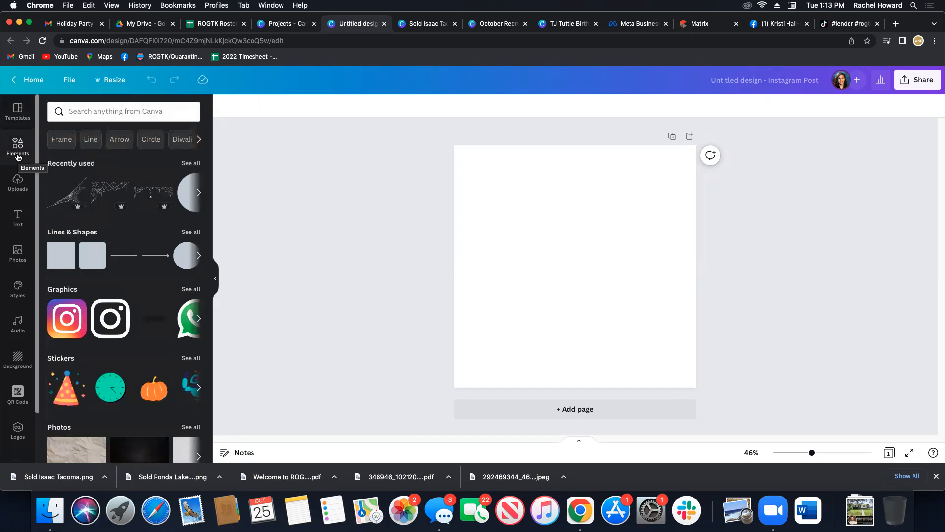
click(90, 111)
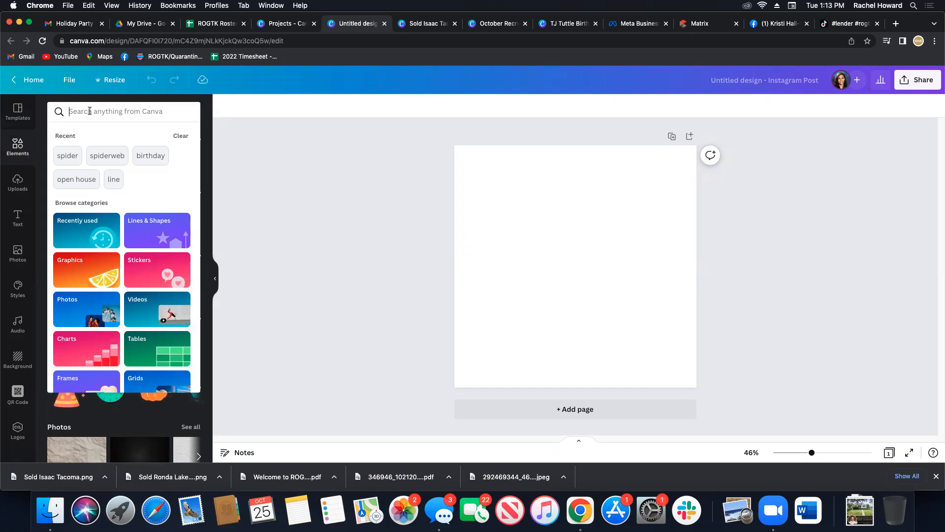
text(open house)
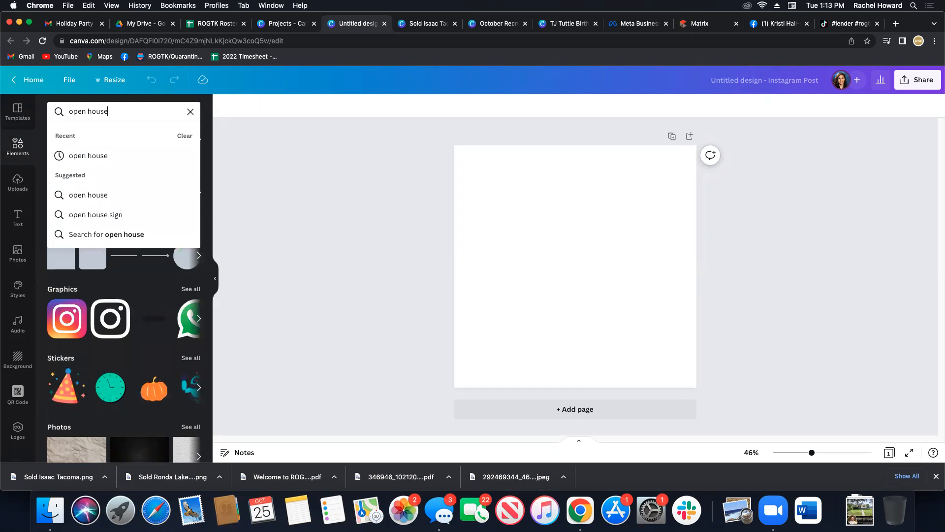
key(Return)
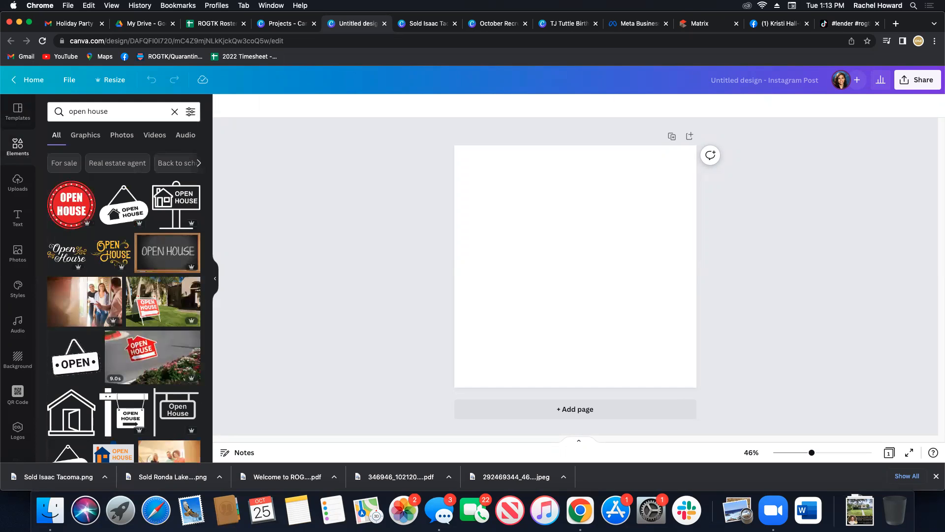
Examine the open house graphics, photos and videos among the element results.
scroll(115, 224, down, 5)
scroll(115, 223, down, 7)
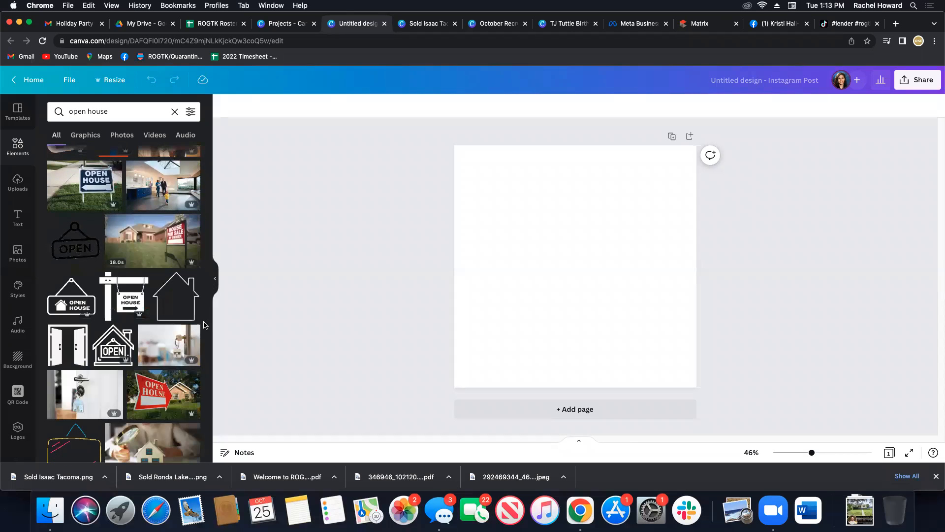
scroll(89, 322, down, 1)
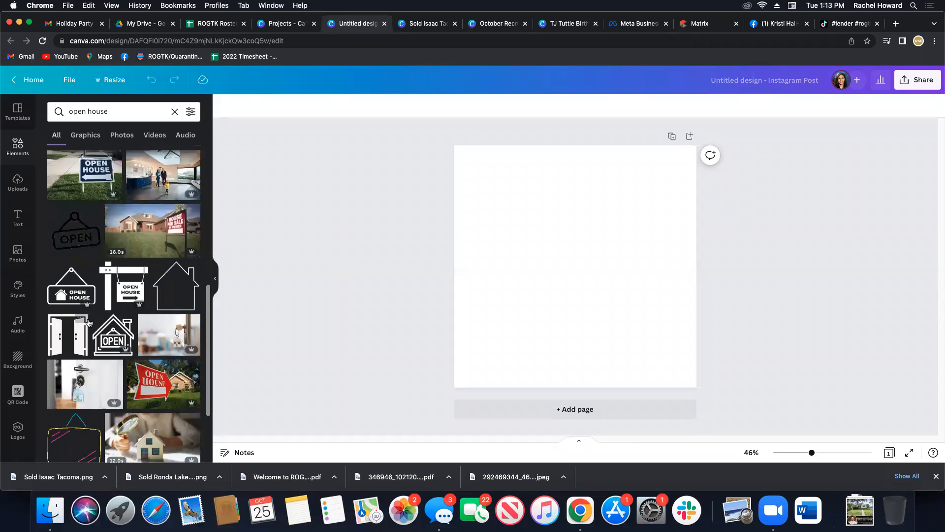
scroll(89, 322, down, 7)
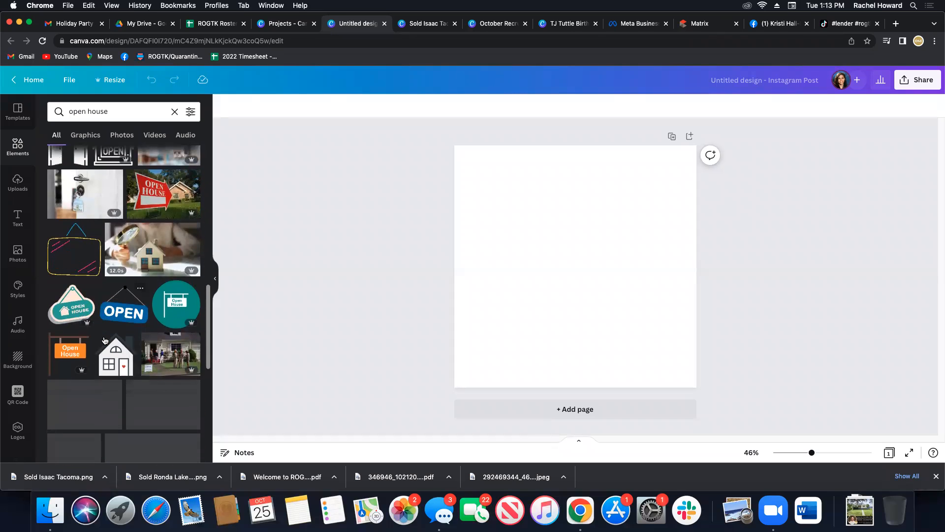
scroll(105, 340, down, 6)
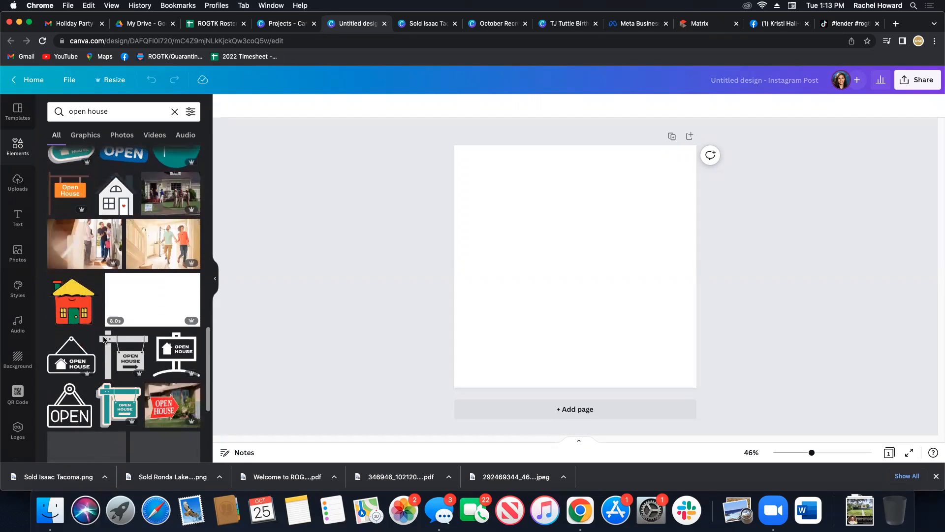
scroll(101, 342, down, 4)
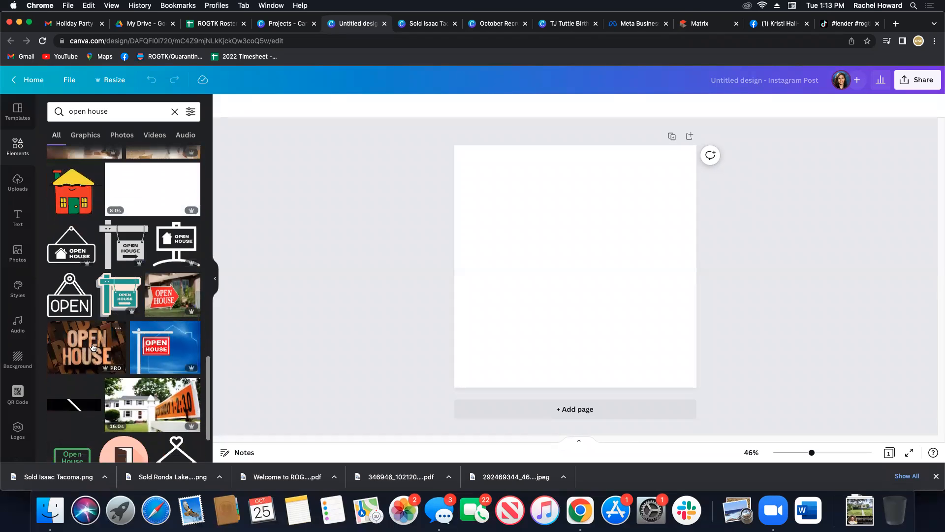
scroll(114, 379, down, 2)
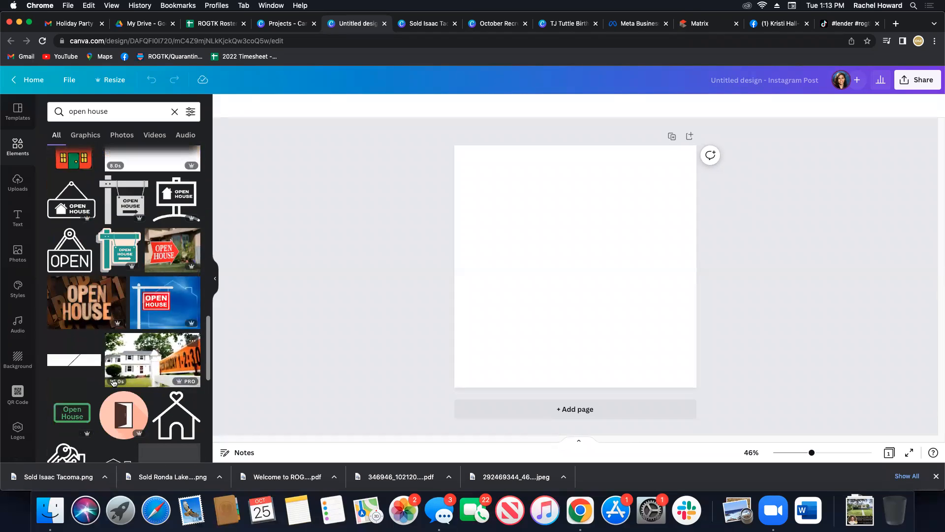
scroll(113, 382, down, 2)
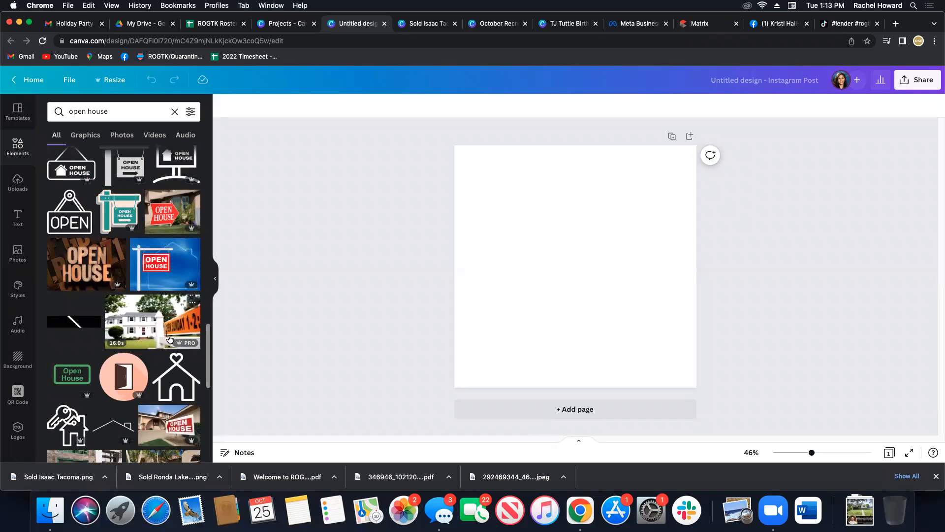
scroll(167, 339, down, 5)
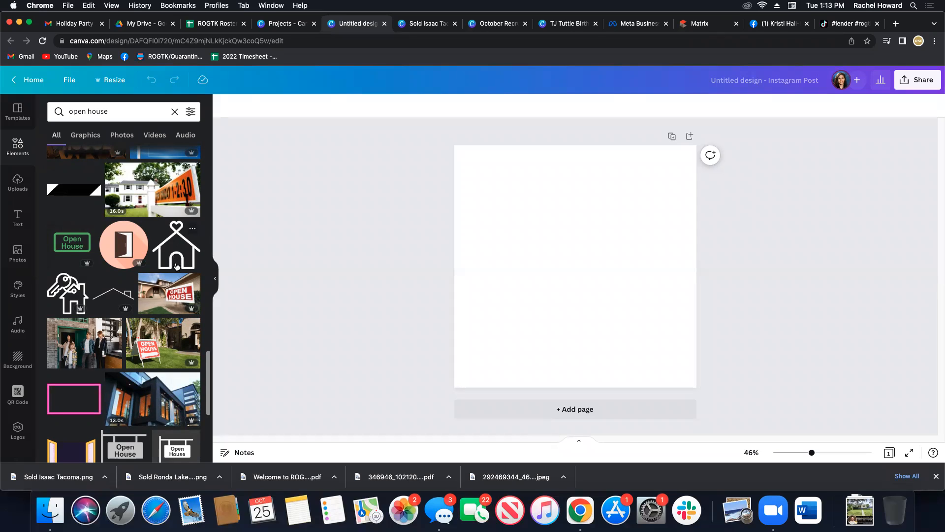
scroll(176, 267, down, 6)
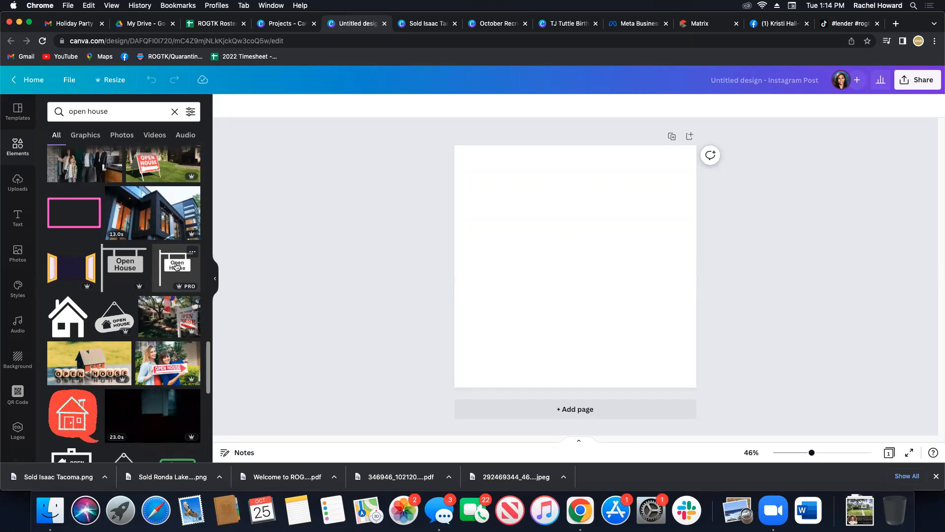
Try the white Open House sign graphic with the dark background on the page, and delete it.
click(176, 266)
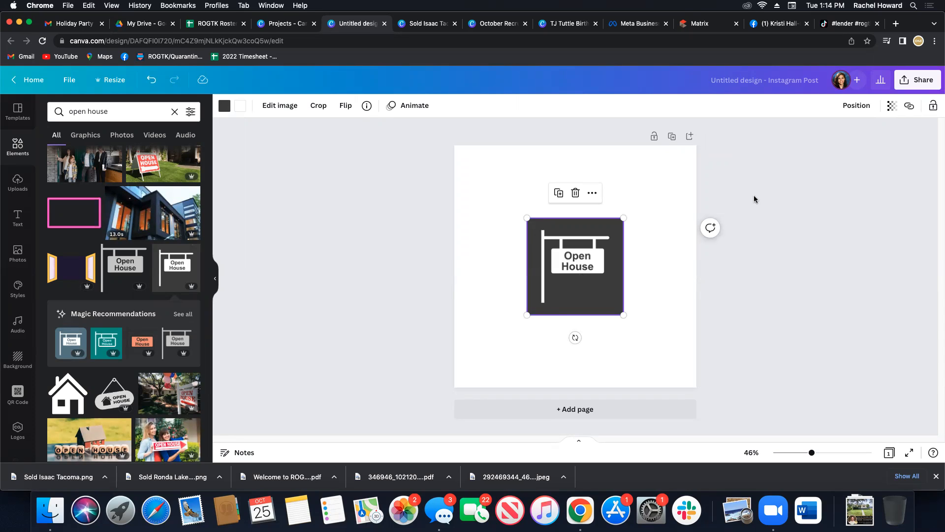
key(Delete)
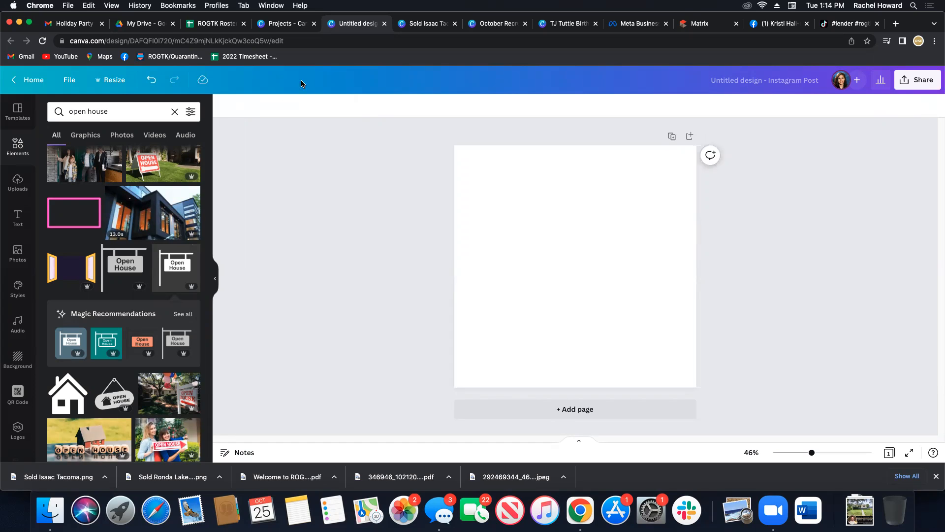
Try an orange background color on the blank page, and remove it.
click(174, 111)
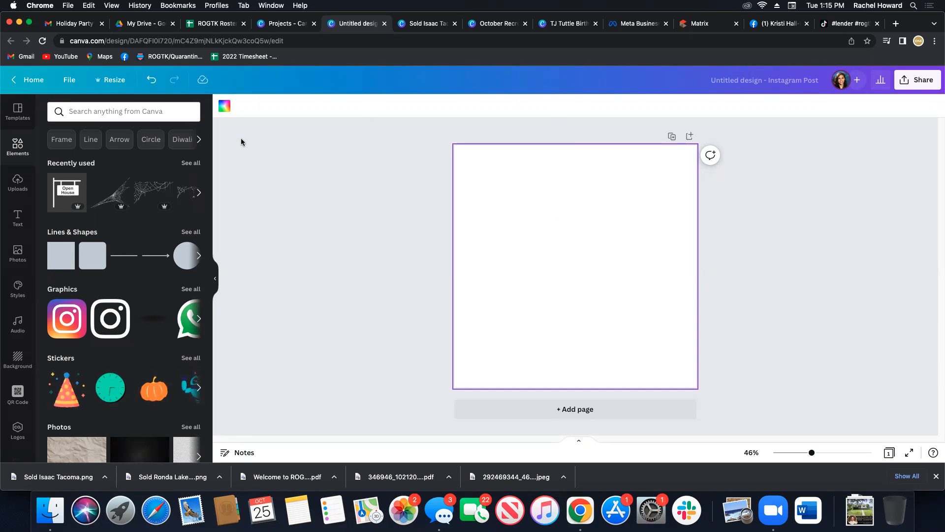
click(225, 106)
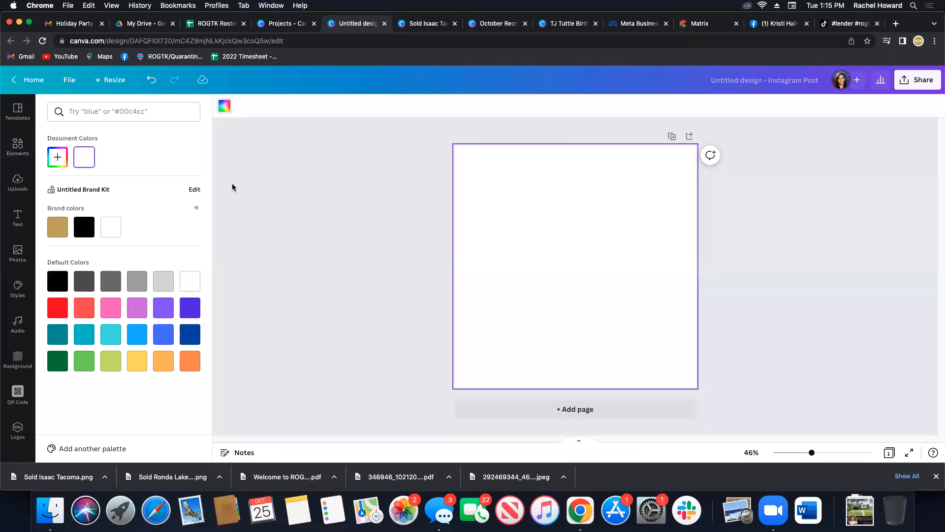
click(191, 366)
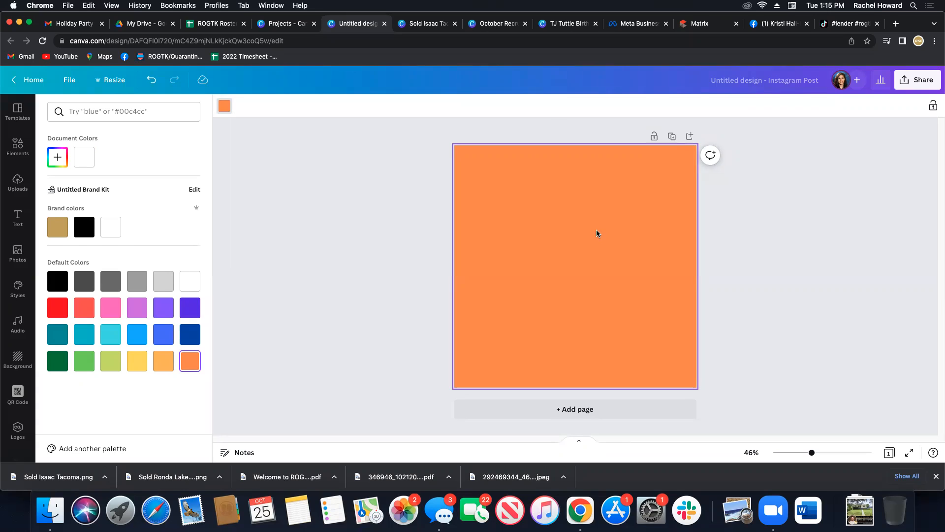
click(396, 245)
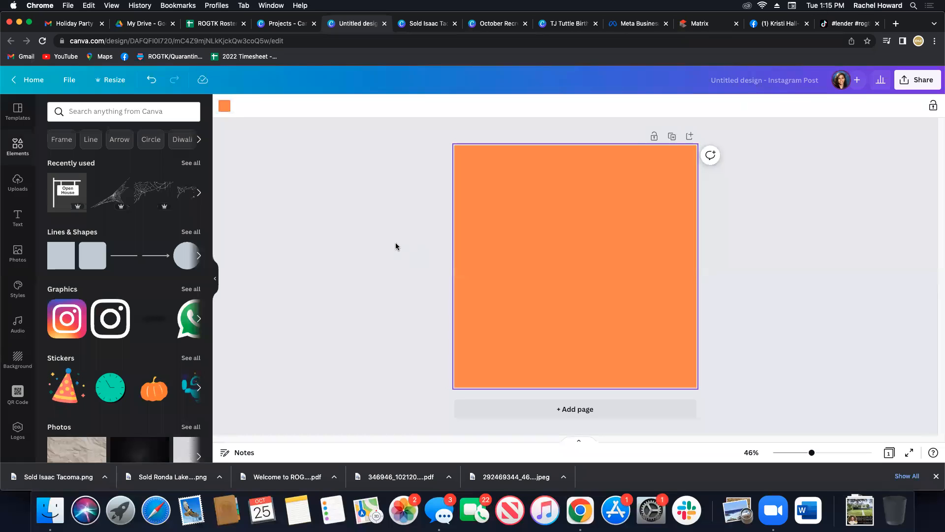
click(523, 256)
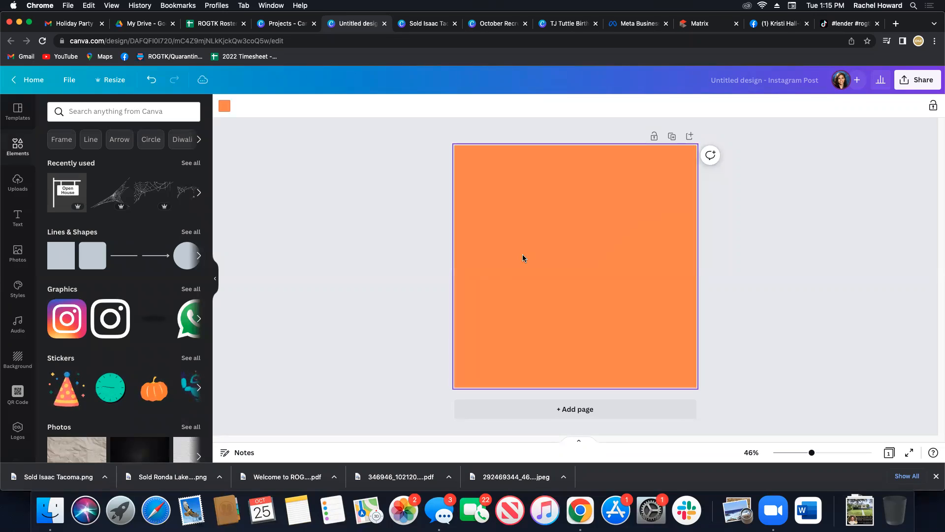
key(BackSpace)
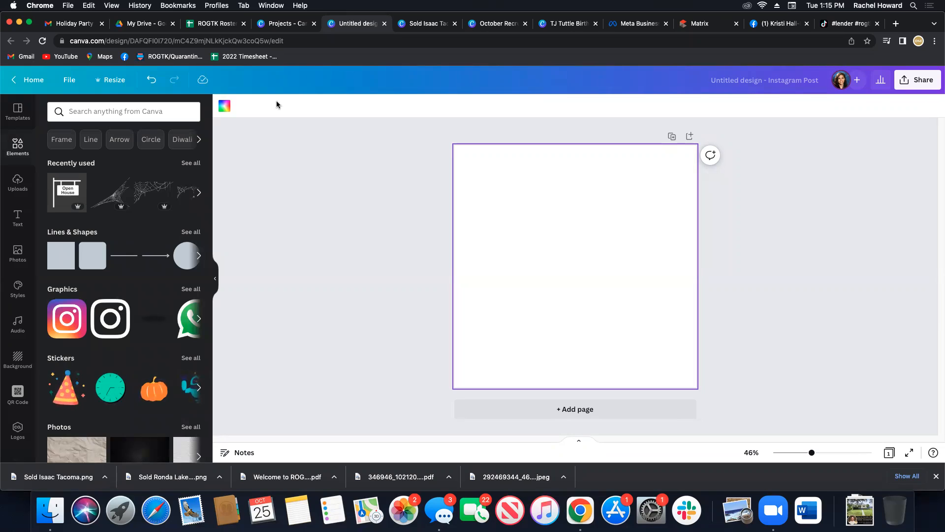
Add the photo of the house with the brick path from a "house" element search, slightly enlarged against the page's left edge.
click(73, 111)
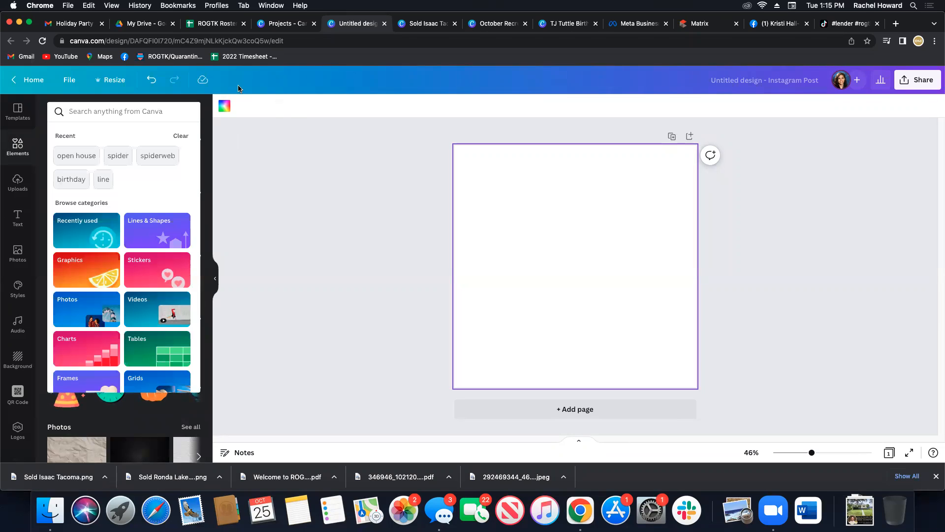
text(house)
key(Return)
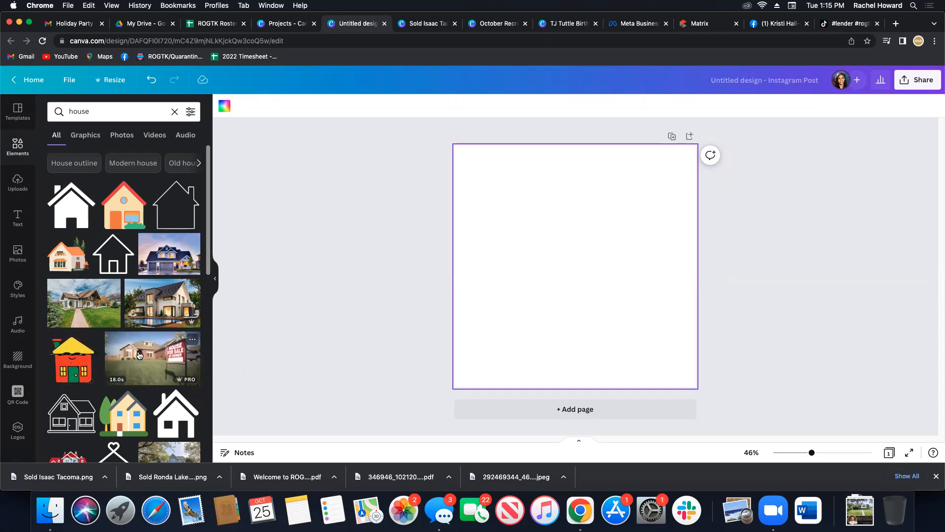
click(88, 316)
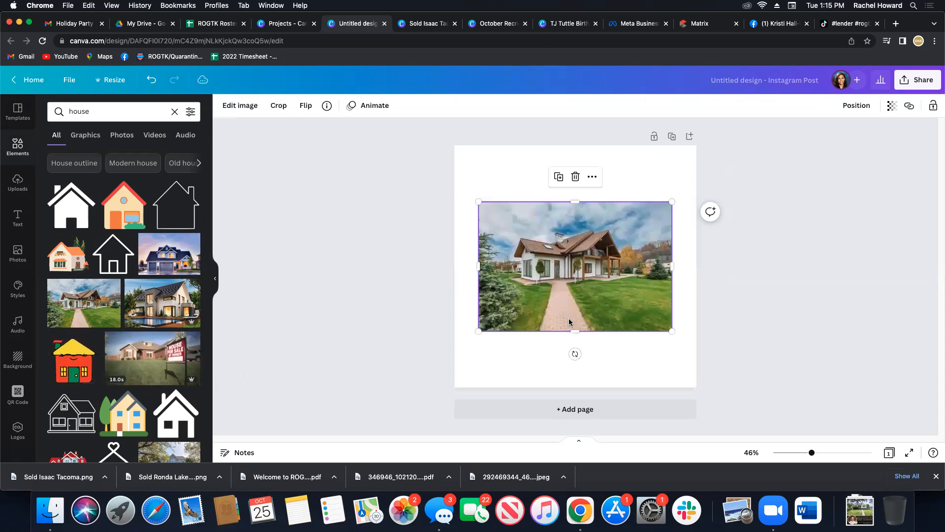
drag(558, 294, 532, 270)
mouse_move(656, 314)
mouse_down()
mouse_move(692, 346)
mouse_move(663, 318)
mouse_up()
Try stretching the house photo's right side to the page edge and shifting the image within its crop, and undo it.
click(689, 291)
click(658, 249)
drag(662, 248, 691, 252)
double_click(580, 246)
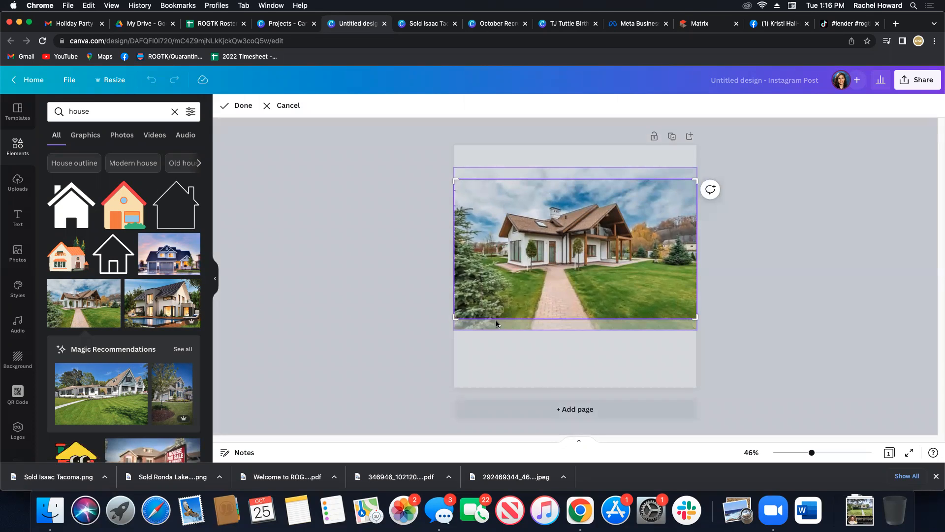
drag(550, 231, 552, 245)
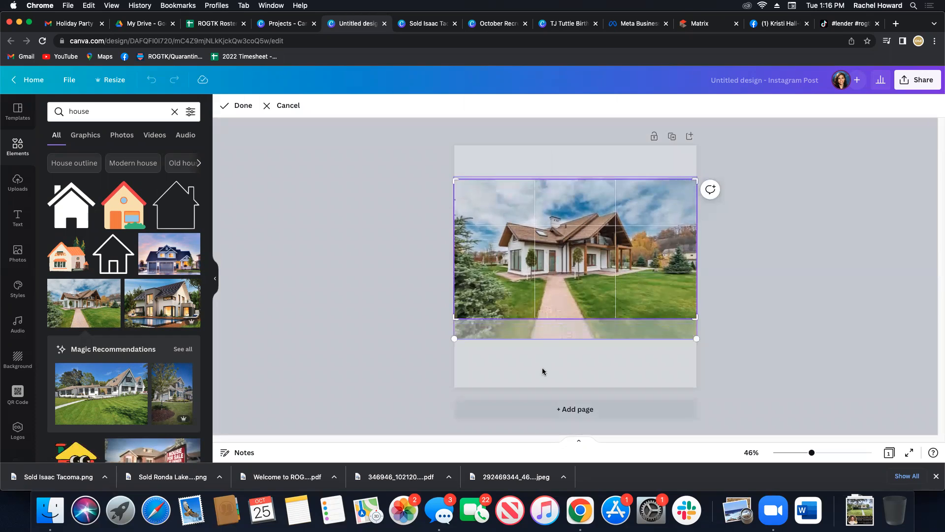
click(542, 373)
key(super+z)
key(super+z)
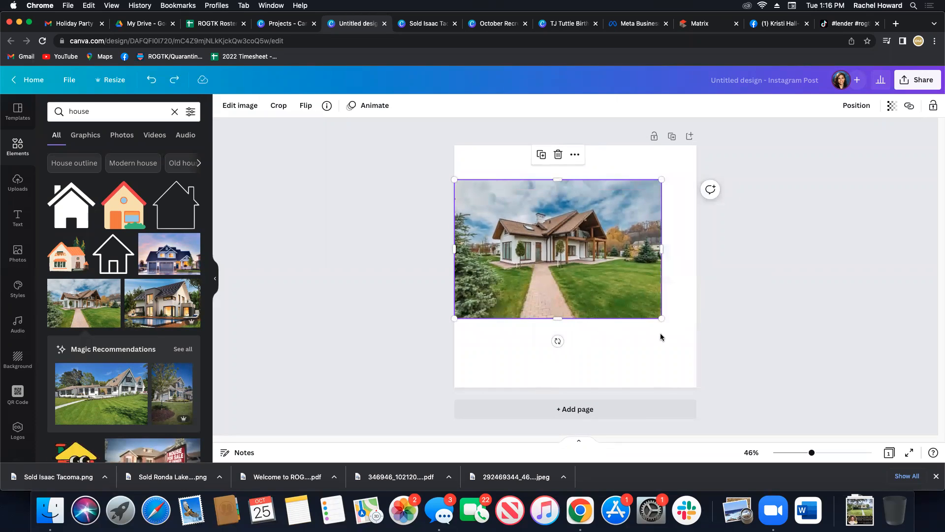
Enlarge the house photo proportionally until it spans the full page width, keeping the whole image uncropped.
drag(662, 320, 689, 357)
double_click(579, 193)
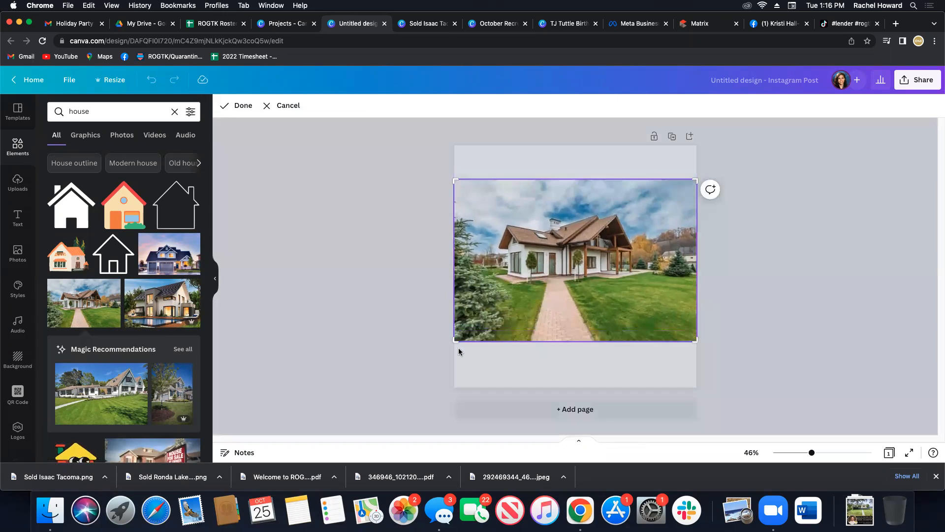
click(759, 308)
click(369, 253)
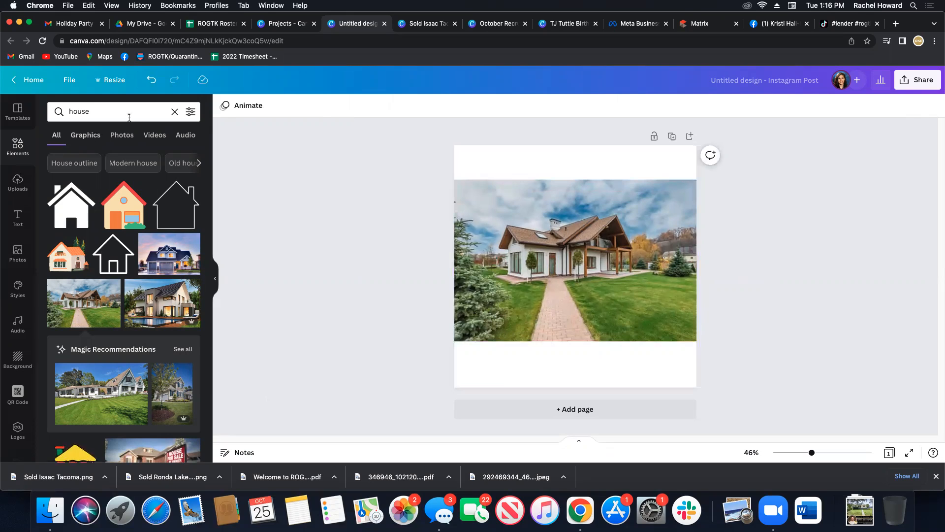
Search the elements for "line" and place a plain straight line in the white area above the house photo.
click(174, 111)
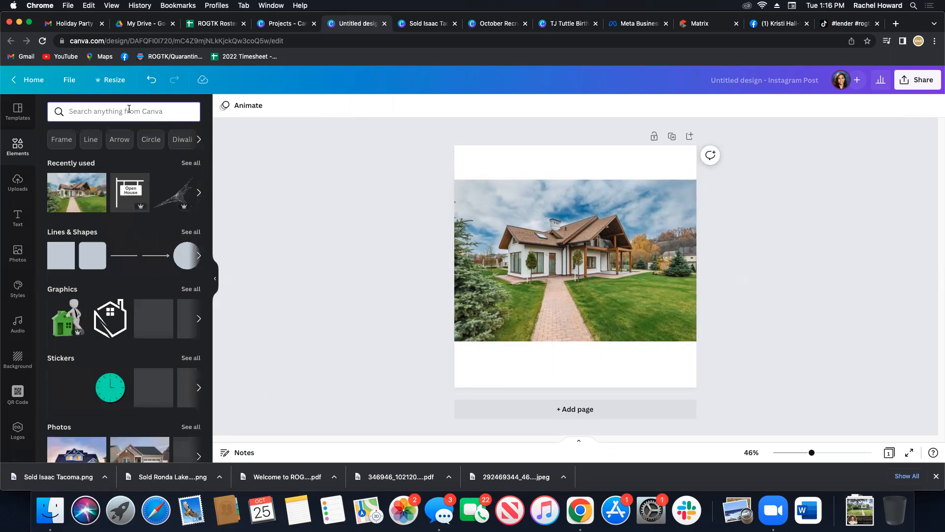
text(line)
key(Return)
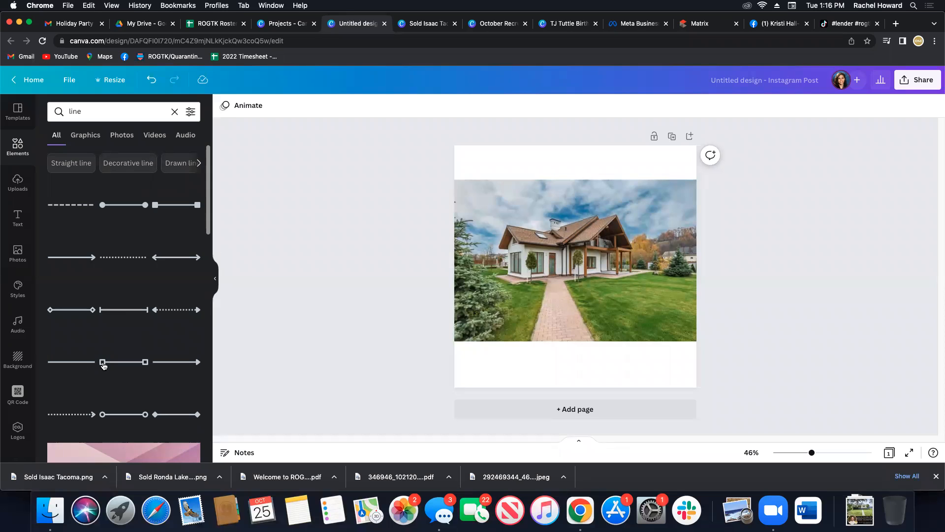
click(79, 370)
drag(584, 288, 581, 184)
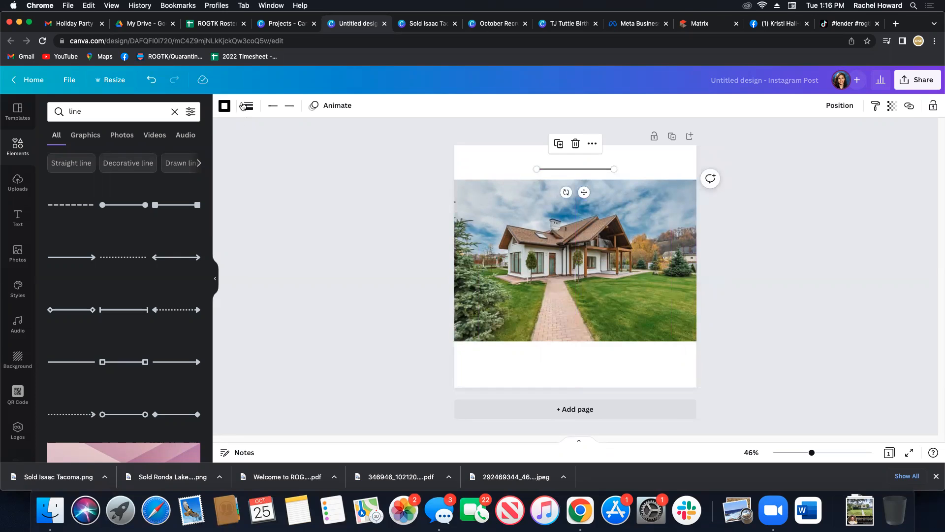
Examine the line's color, dash style, rounded end point and weight options.
click(225, 106)
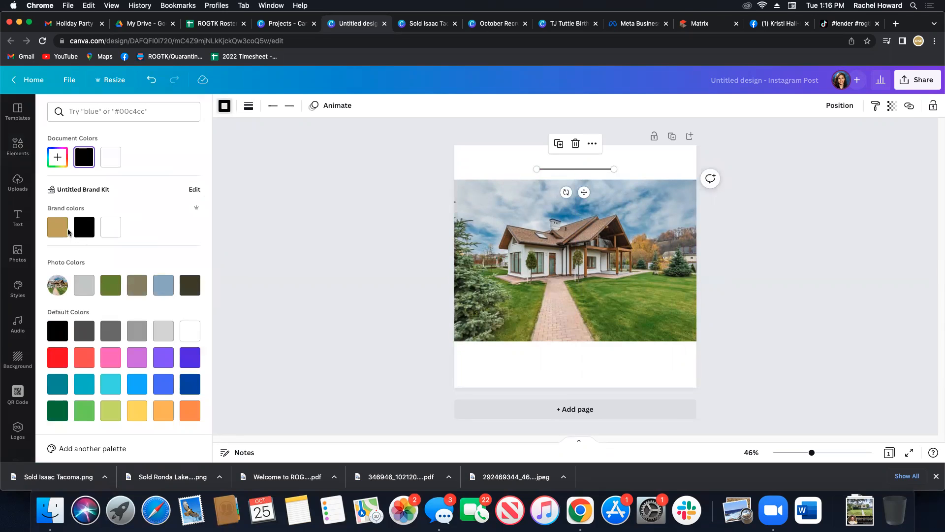
click(247, 107)
click(373, 140)
click(337, 142)
click(302, 143)
click(264, 143)
click(383, 181)
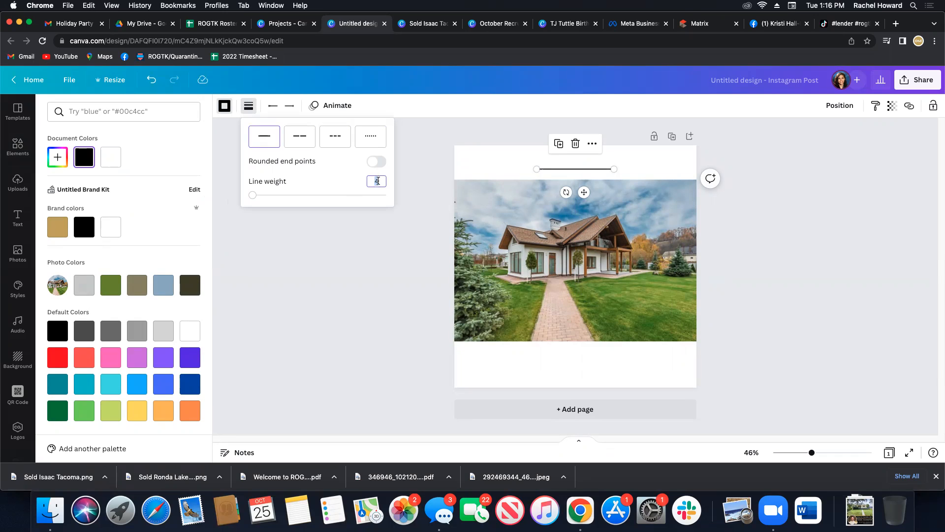
click(376, 161)
click(503, 170)
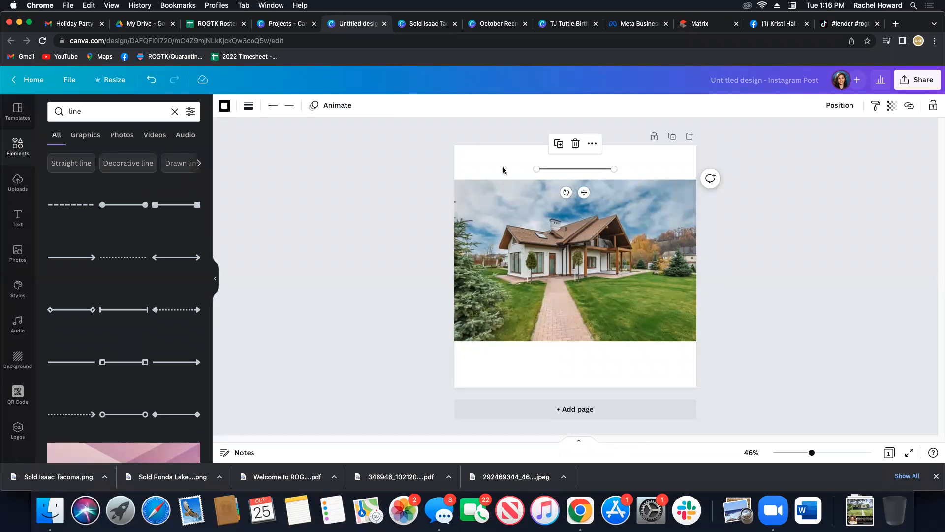
Try a weight of 15 on the line above the photo, and settle on a weight of 5.
click(248, 106)
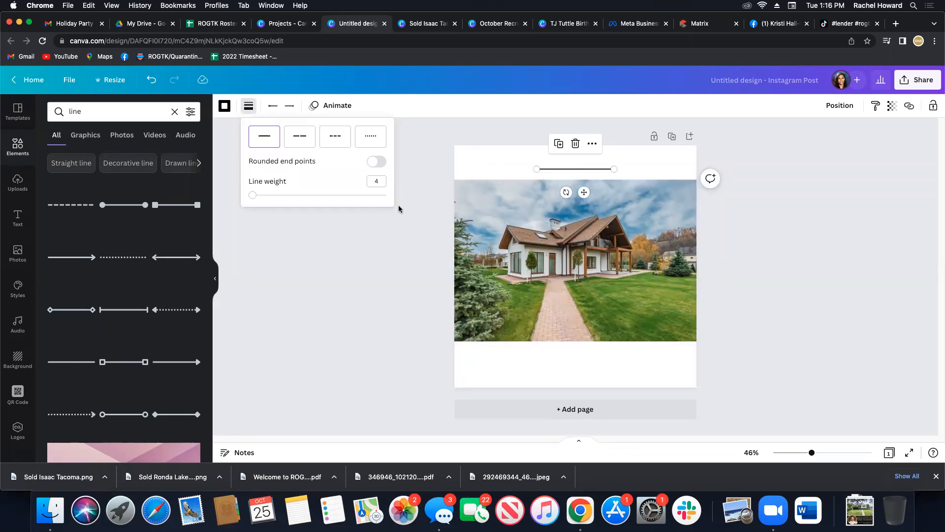
click(376, 181)
text(15)
key(Return)
click(378, 182)
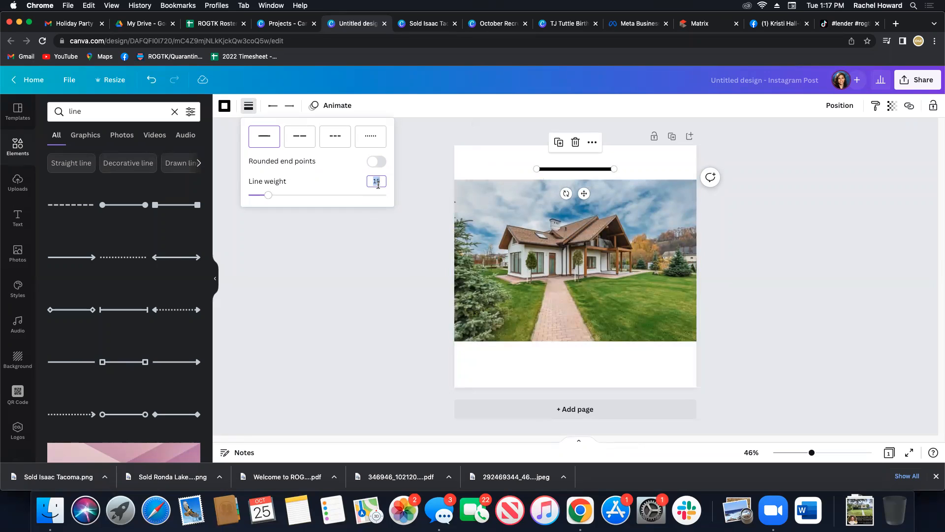
text(5)
key(Return)
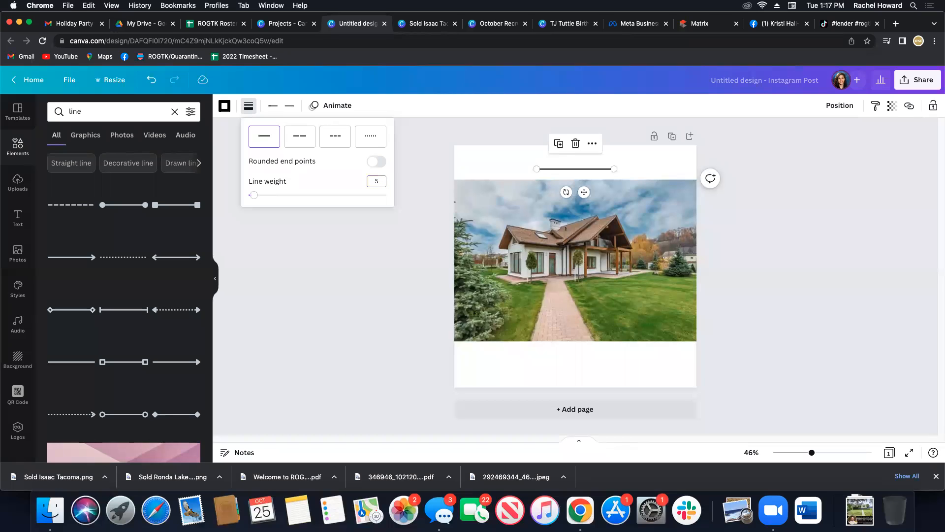
Extend the line across the full page width on the house photo's top edge, and place a copy on its bottom edge.
drag(597, 193, 504, 205)
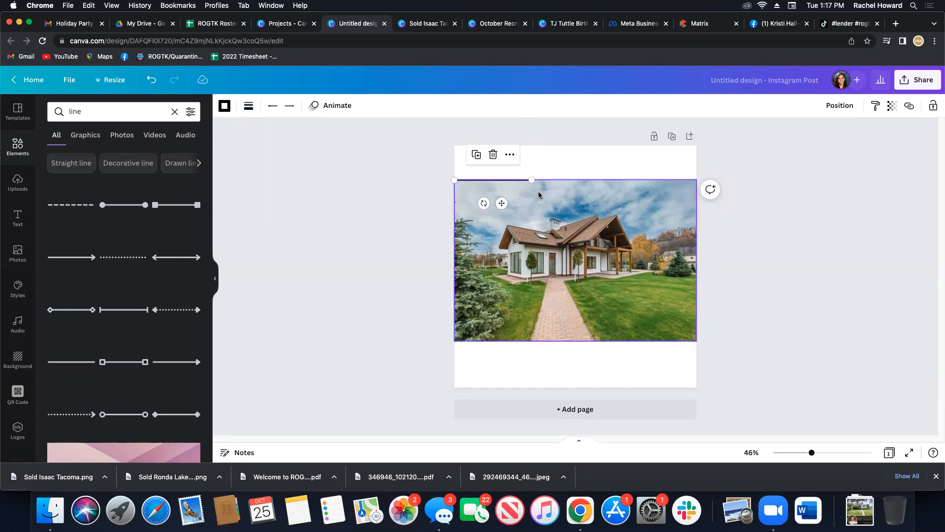
drag(579, 177, 696, 179)
drag(584, 203, 583, 363)
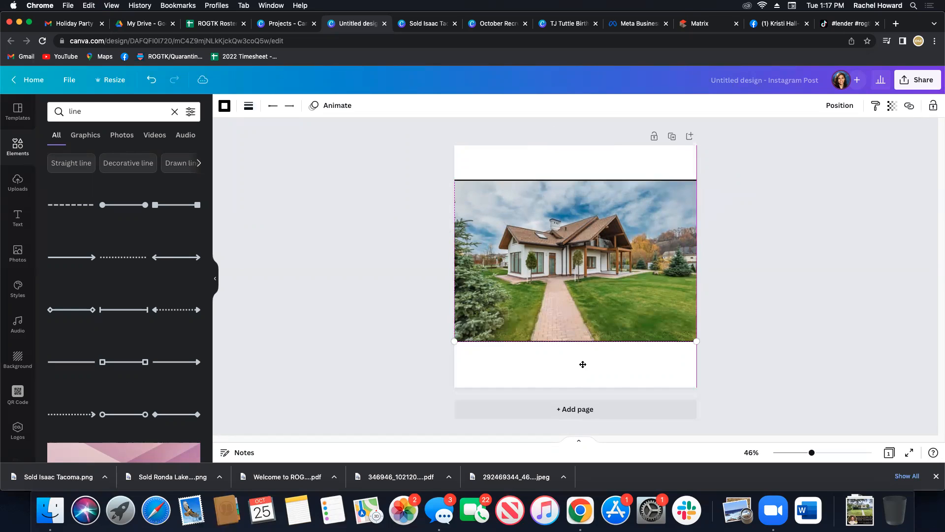
click(436, 351)
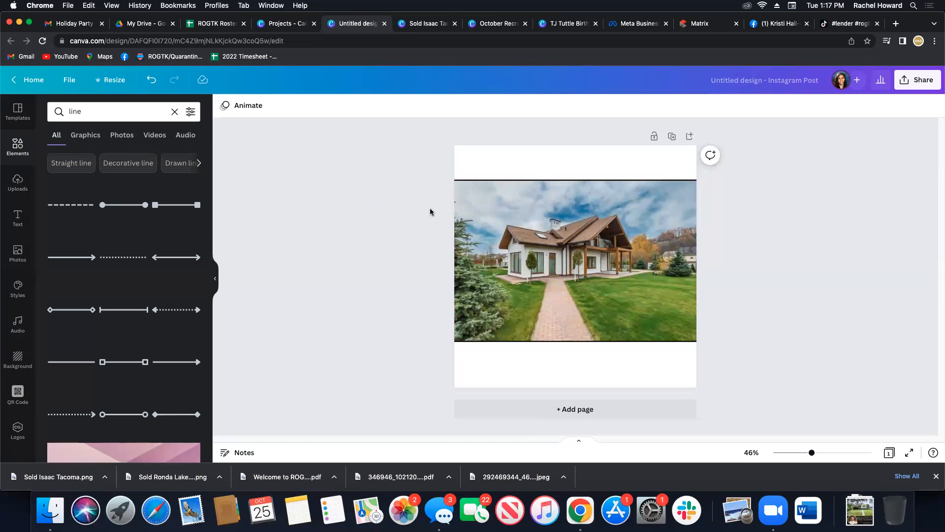
Add a circular frame from a "frame" element search, reduced in size and overlapping the photo's lower right corner.
click(17, 182)
click(20, 152)
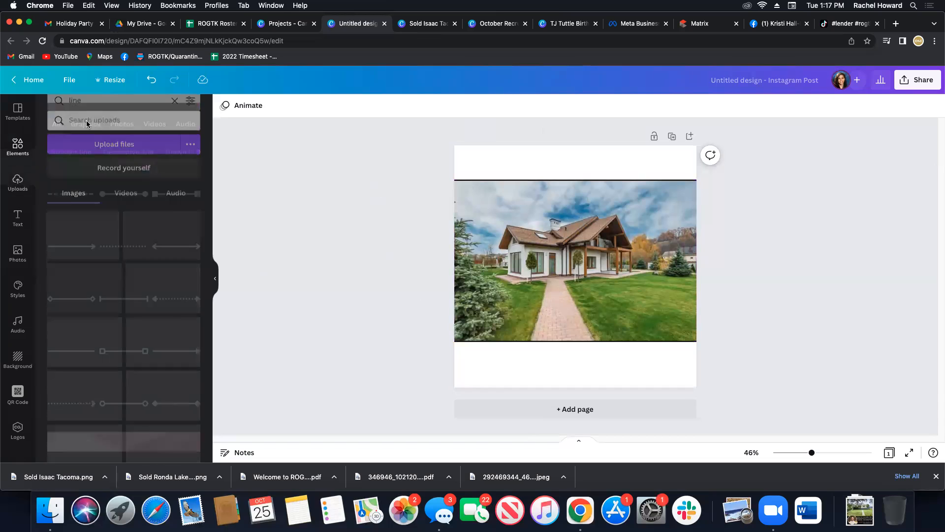
double_click(86, 112)
text(frame)
key(Return)
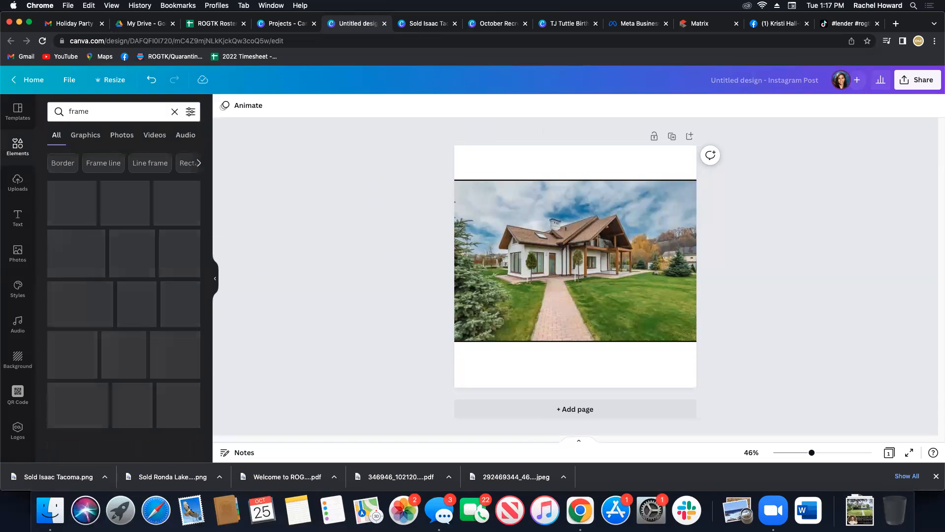
drag(515, 205, 550, 240)
drag(607, 295, 666, 353)
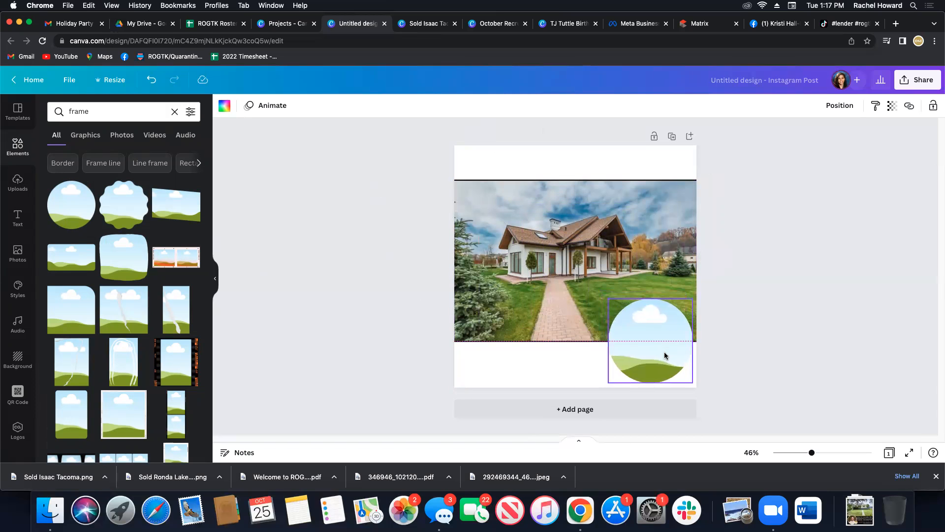
Search the uploads for "gold" and fill the circular frame with a gold texture.
click(371, 323)
click(17, 182)
text(gold)
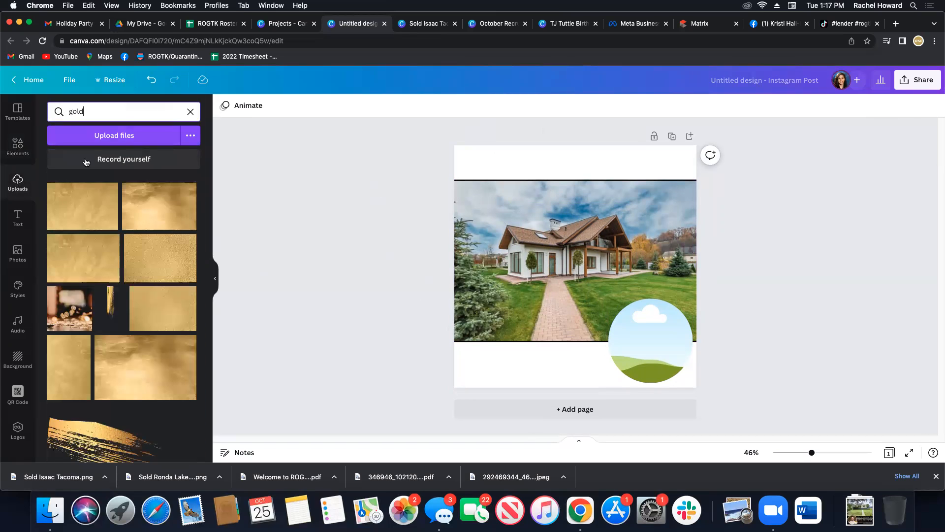
drag(140, 199, 662, 364)
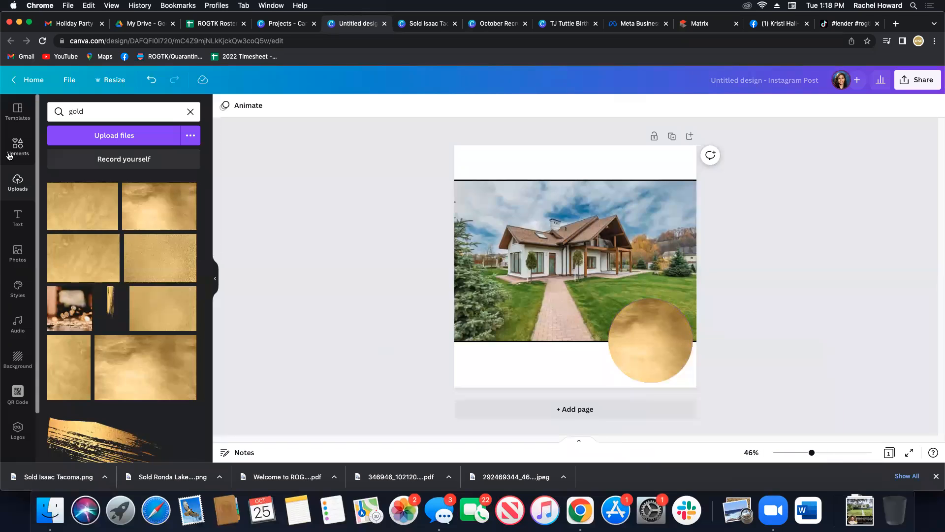
Add a second circular frame, slightly smaller and centered over the gold circle so that a gold ring surrounds it.
click(18, 146)
click(97, 222)
drag(511, 206, 535, 245)
drag(595, 294, 657, 360)
drag(695, 390, 689, 380)
drag(650, 345, 651, 347)
click(384, 347)
Search the elements for "agent" and fill the inner circular frame with the portrait photo of the smiling woman.
double_click(84, 112)
text(agent)
key(Return)
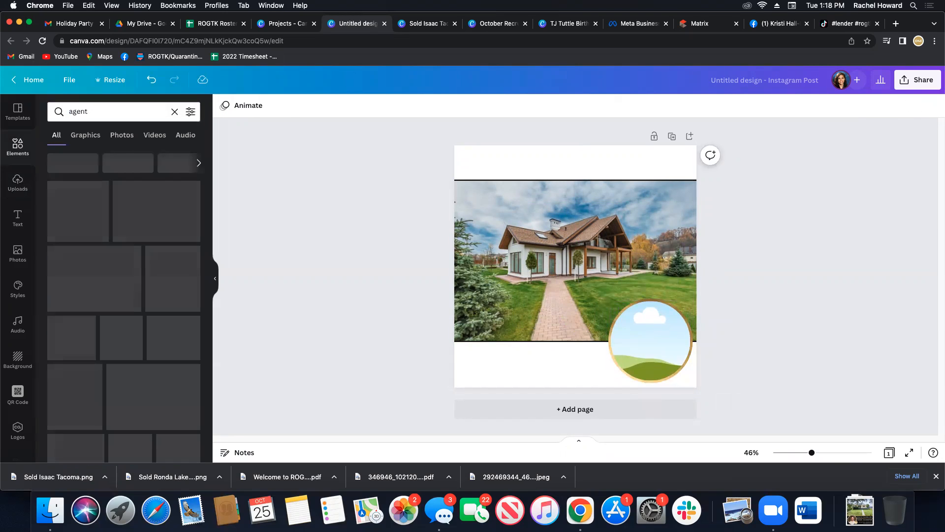
drag(189, 277, 643, 352)
Enlarge the agent portrait slightly inside its circular frame and shift it to center her face.
double_click(643, 342)
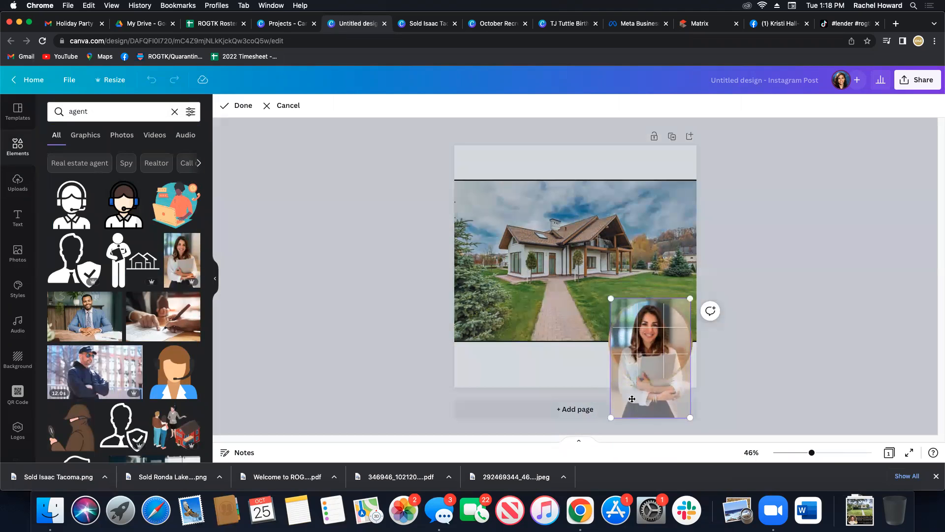
click(727, 369)
double_click(669, 344)
drag(690, 419, 695, 427)
drag(645, 395, 639, 396)
click(718, 355)
click(718, 354)
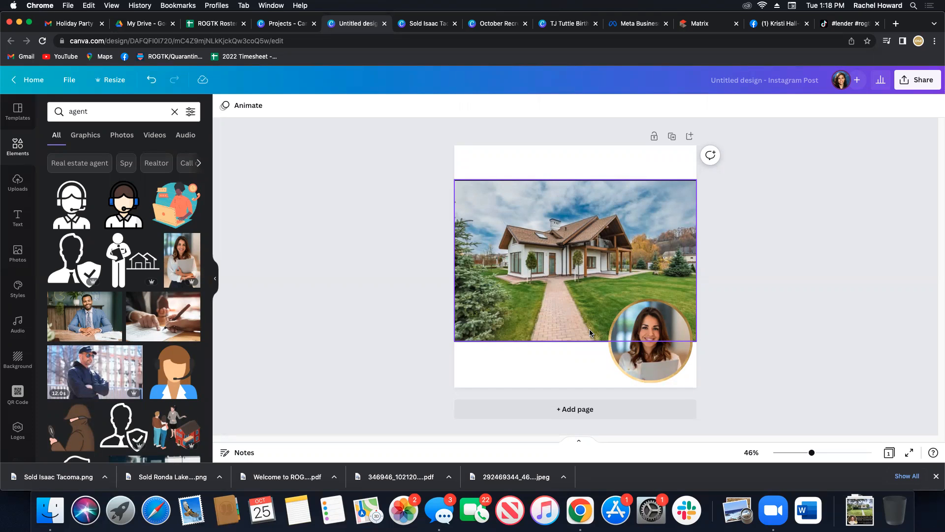
Duplicate the finished page layout as a second page.
click(673, 138)
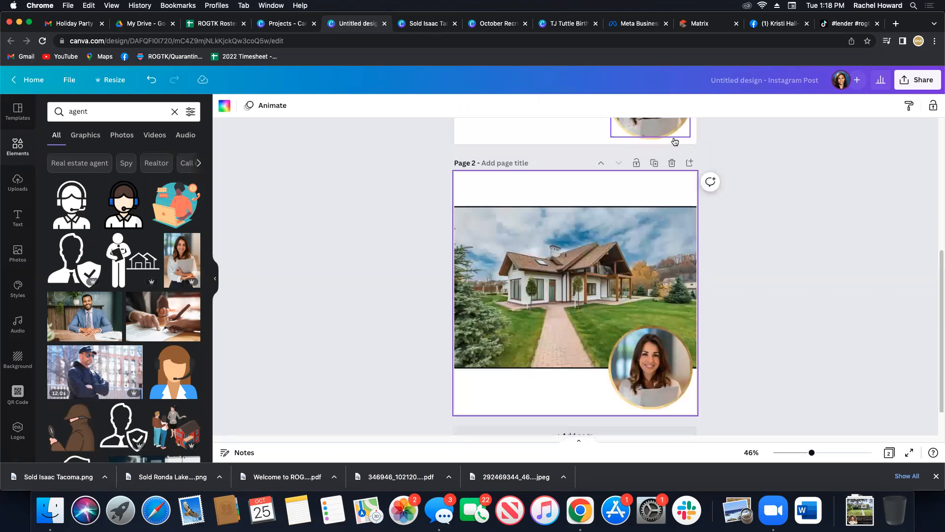
Delete the gold circle behind the agent portrait on page 2.
click(668, 363)
click(772, 385)
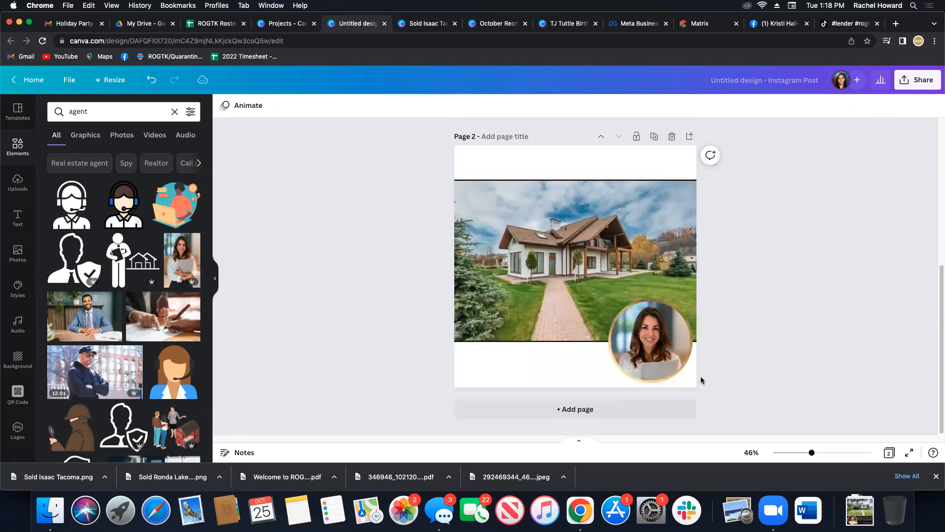
click(692, 363)
key(Delete)
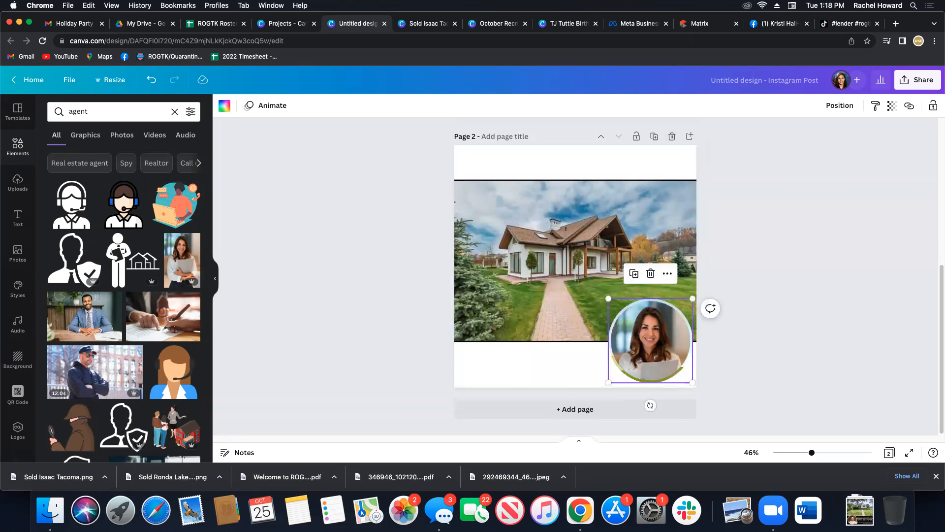
Detach the agent portrait from its circular frame on page 2 and delete the empty frame.
right_click(683, 338)
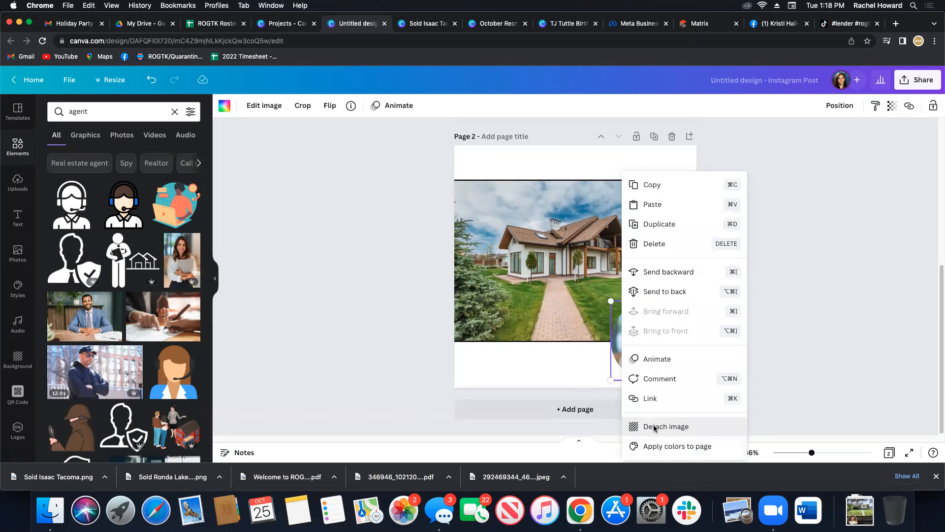
click(655, 427)
key(Delete)
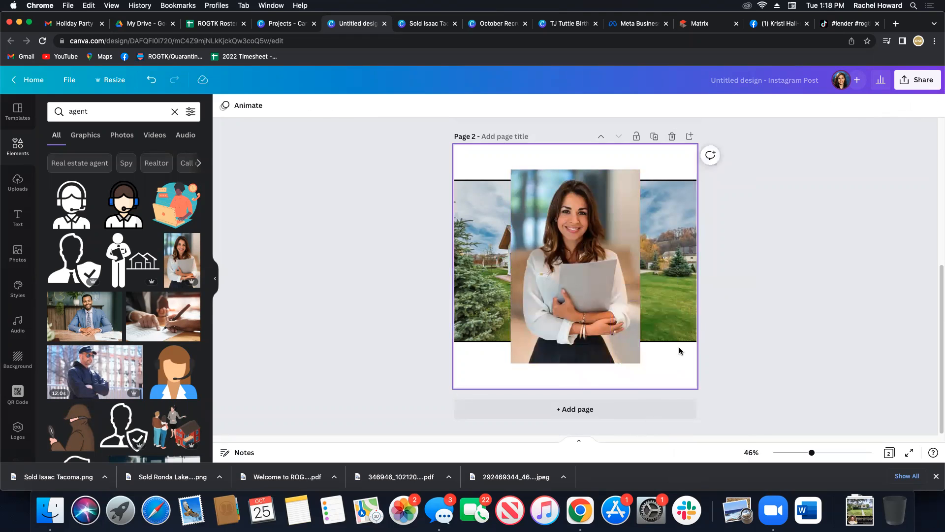
Remove the background from the detached agent photo on page 2 with Background Remover.
click(581, 275)
click(248, 108)
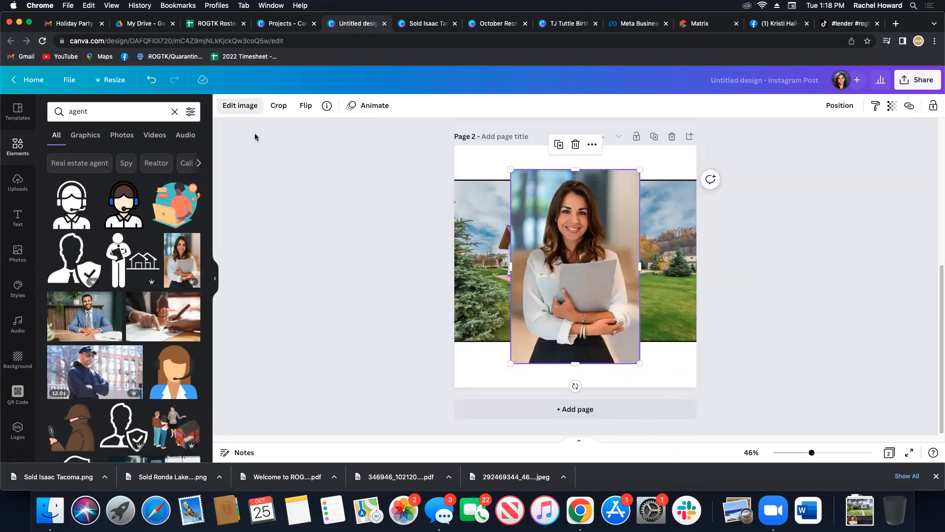
right_click(541, 337)
click(366, 221)
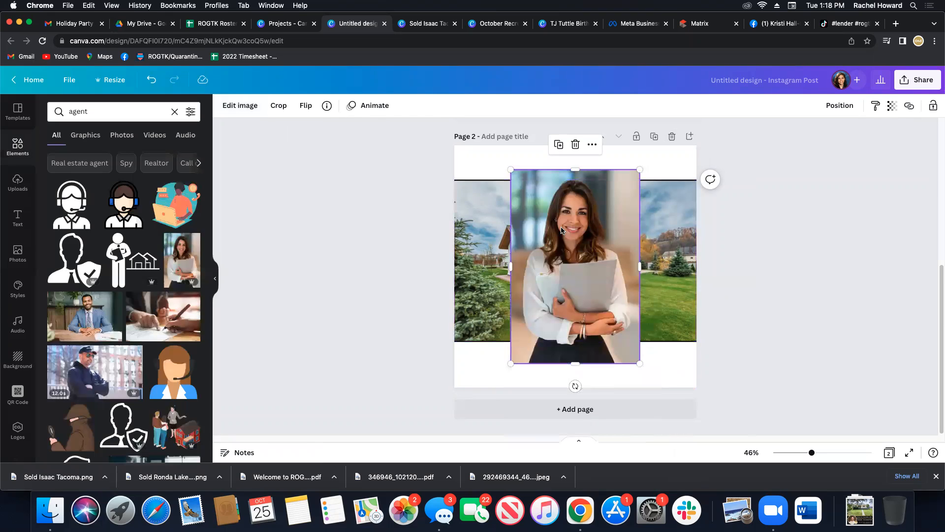
click(235, 112)
scroll(98, 287, down, 2)
scroll(98, 287, down, 3)
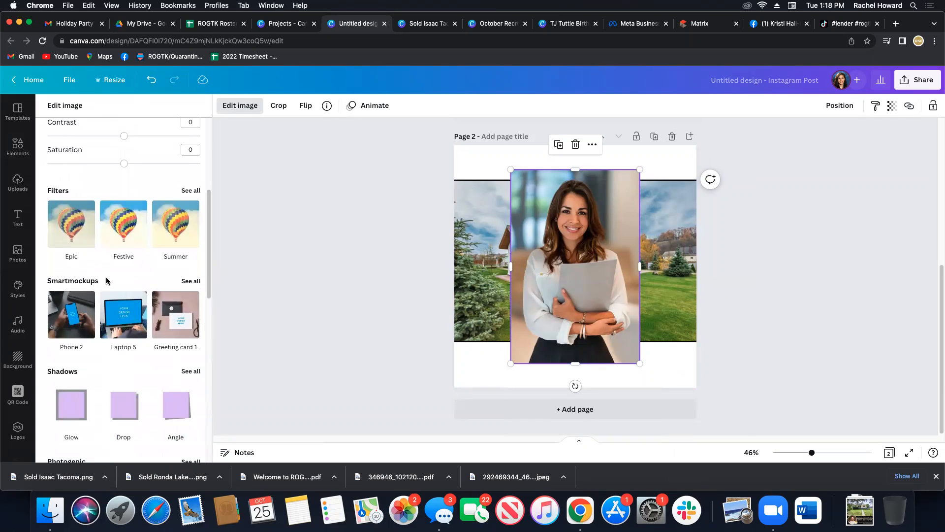
scroll(195, 182, up, 1)
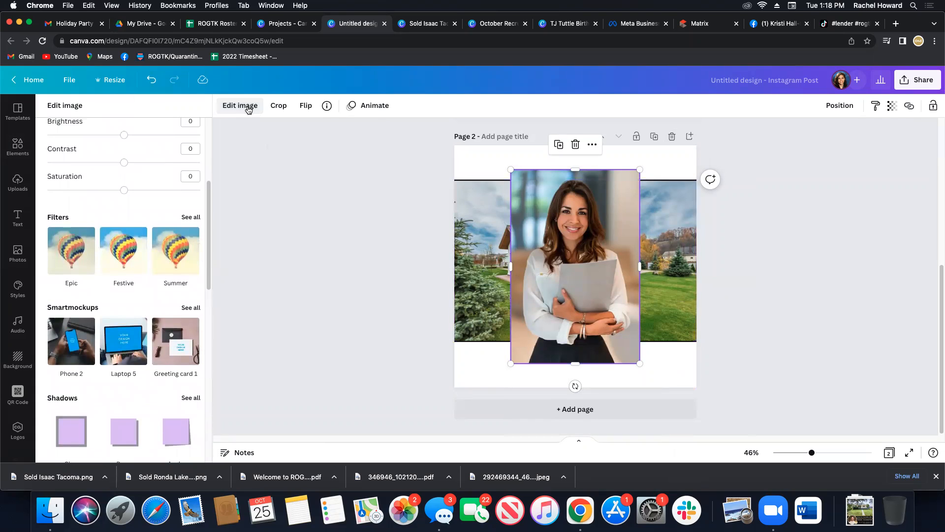
scroll(139, 274, up, 1)
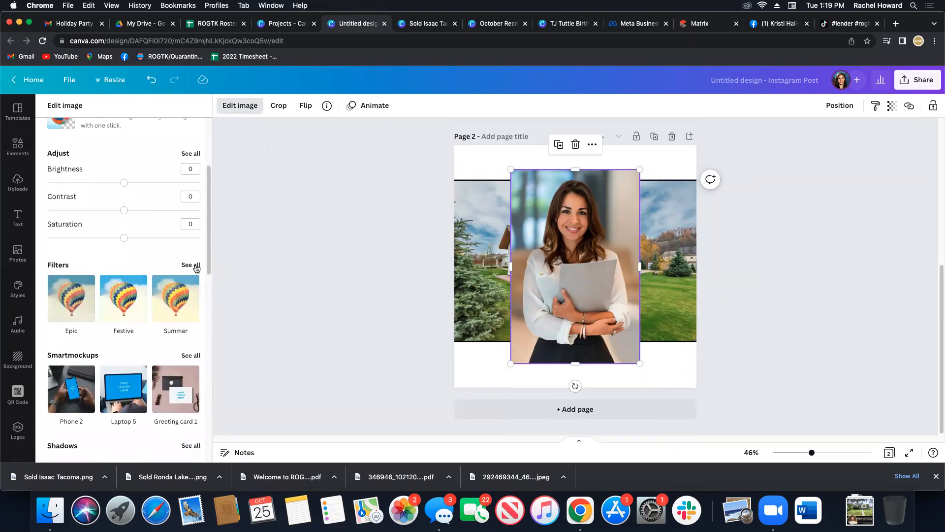
scroll(118, 281, down, 5)
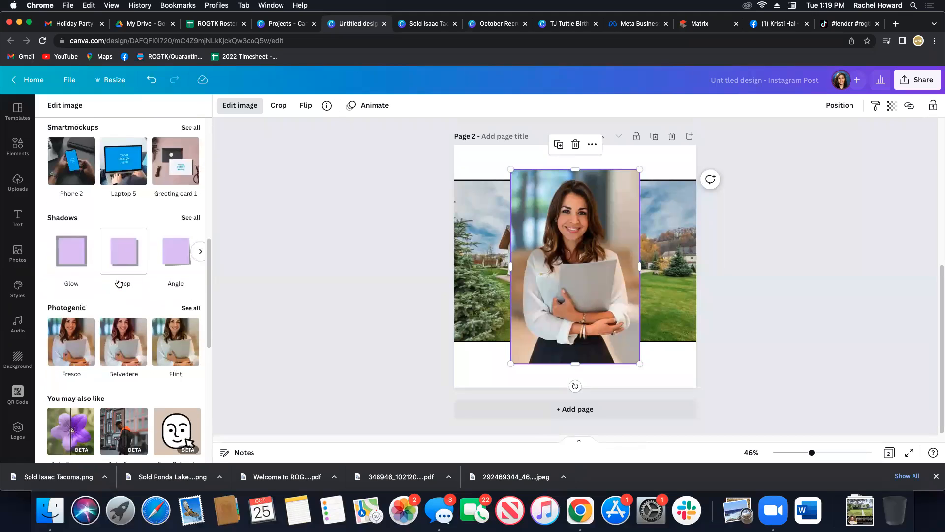
scroll(118, 284, down, 1)
scroll(145, 339, down, 2)
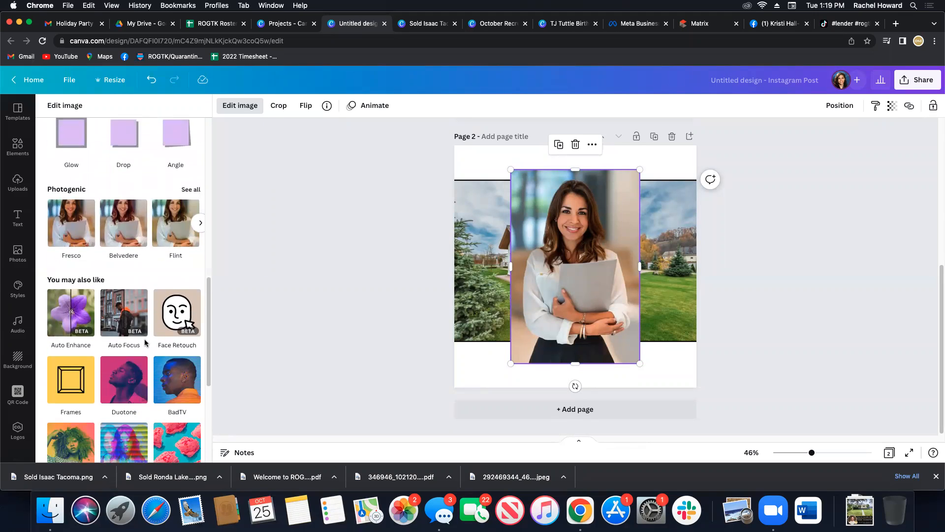
scroll(144, 340, down, 1)
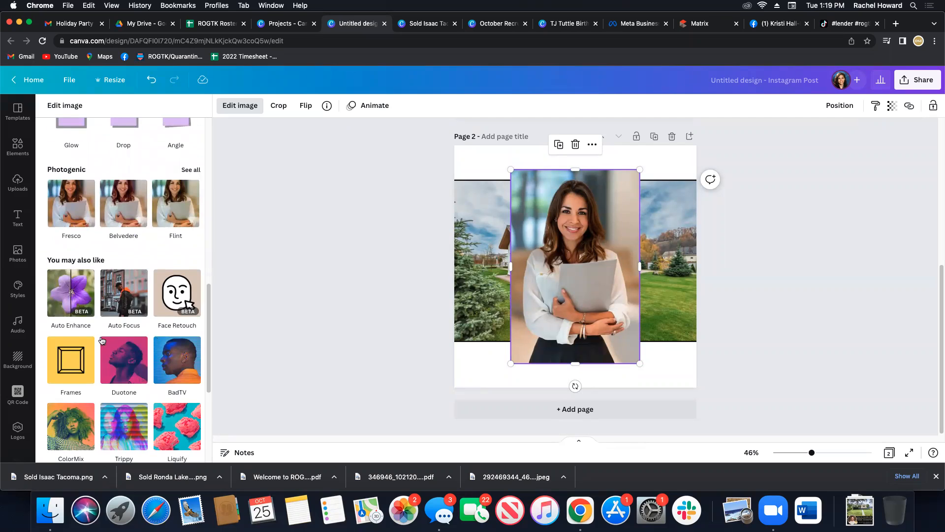
scroll(148, 333, up, 8)
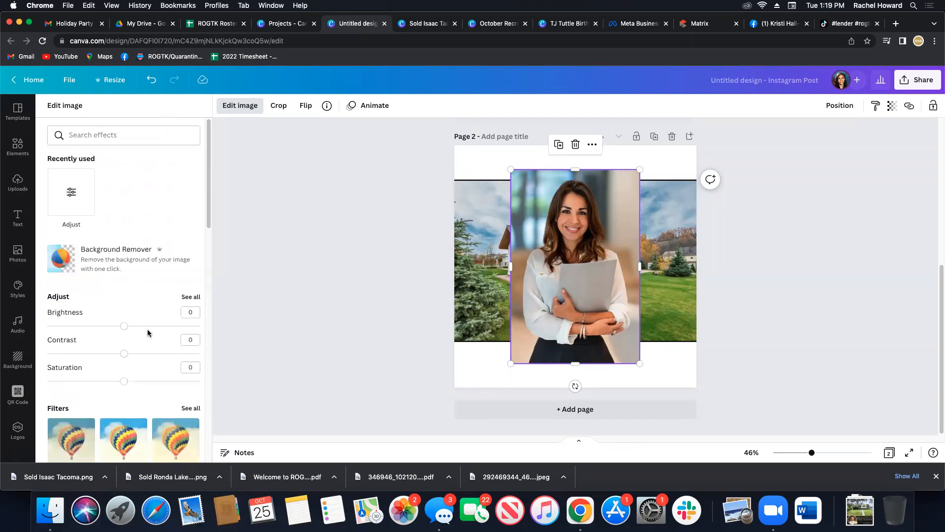
click(123, 263)
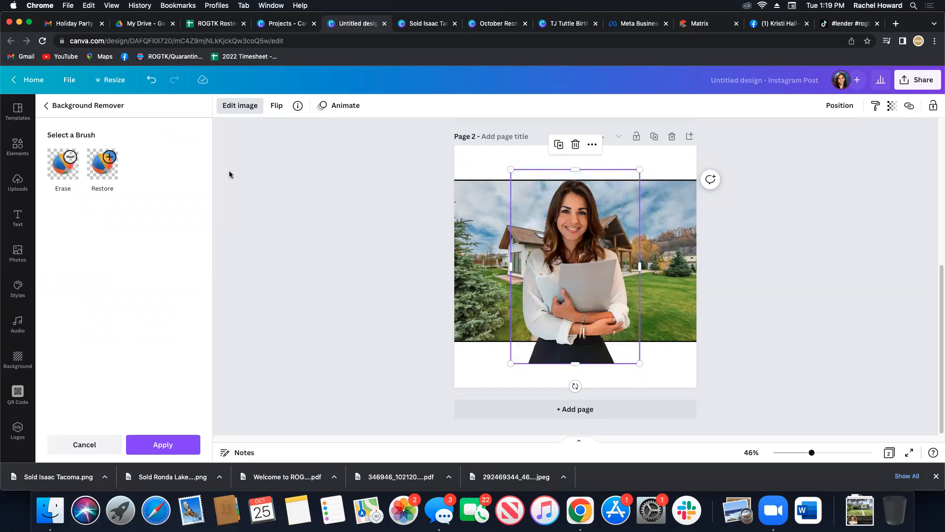
Scale down the cut-out agent photo and place it in the bottom-right corner of page 2, overlapping the house photo.
drag(508, 168, 549, 229)
drag(611, 343, 660, 361)
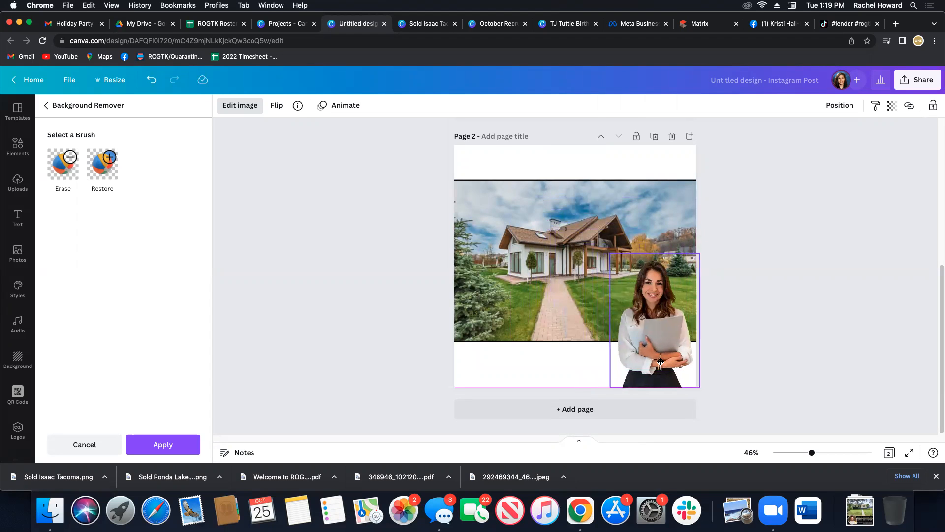
click(773, 338)
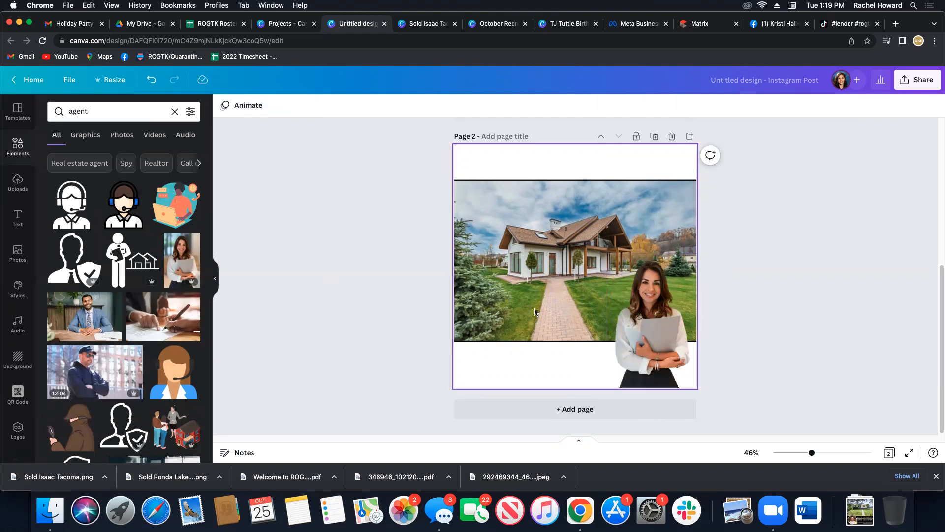
scroll(388, 313, up, 2)
scroll(388, 313, up, 4)
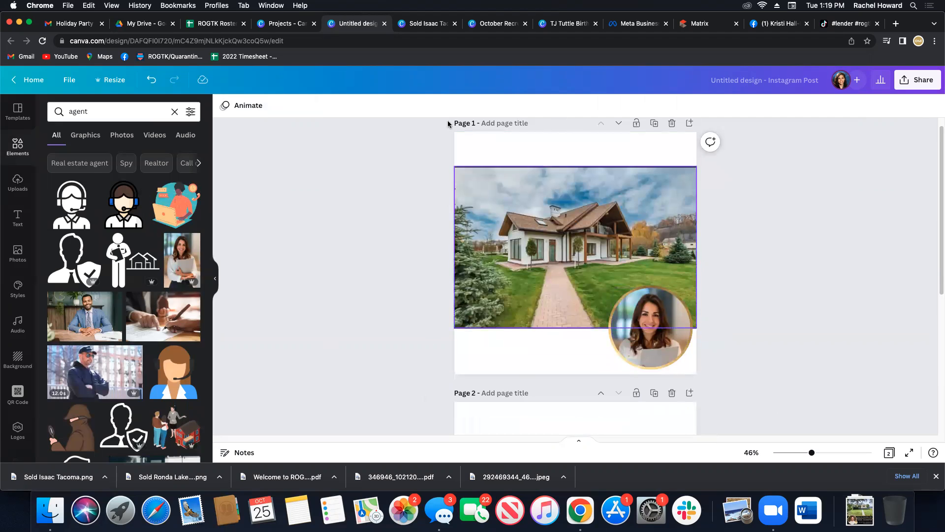
scroll(409, 312, down, 6)
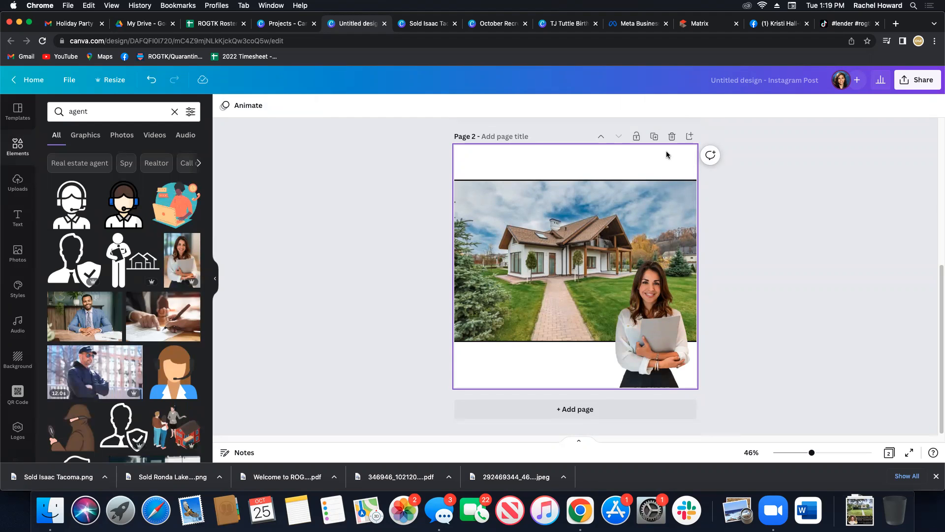
Switch to the October Recruiting Posts design, look through all its pages in the grid overview and open the pumpkin post on page 1.
click(499, 23)
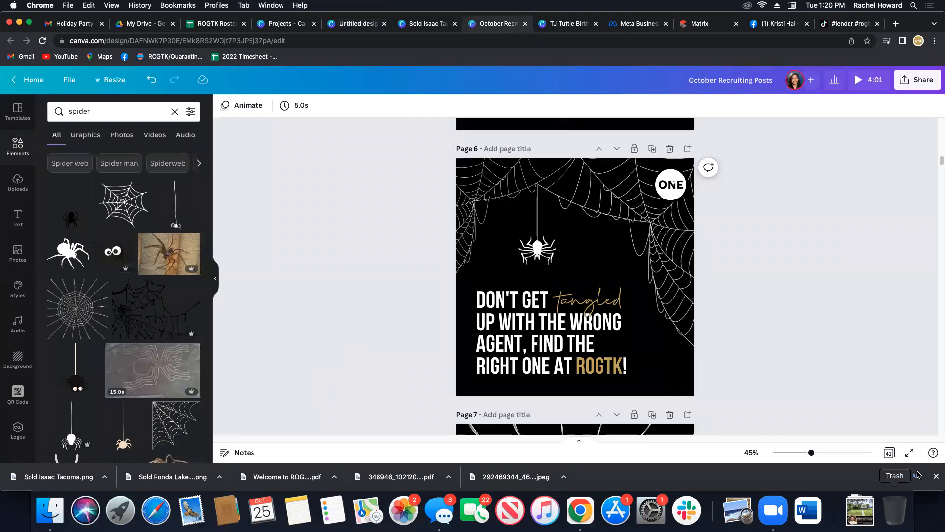
click(889, 452)
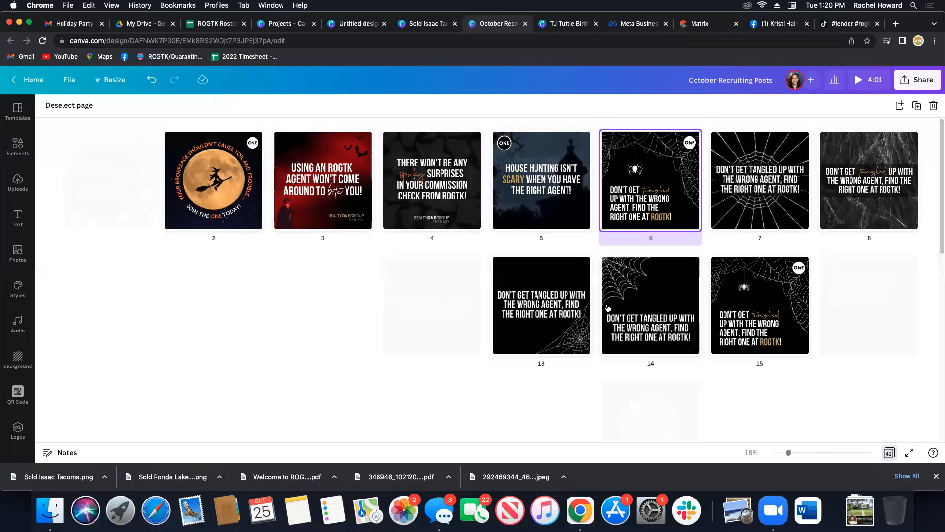
scroll(568, 339, down, 3)
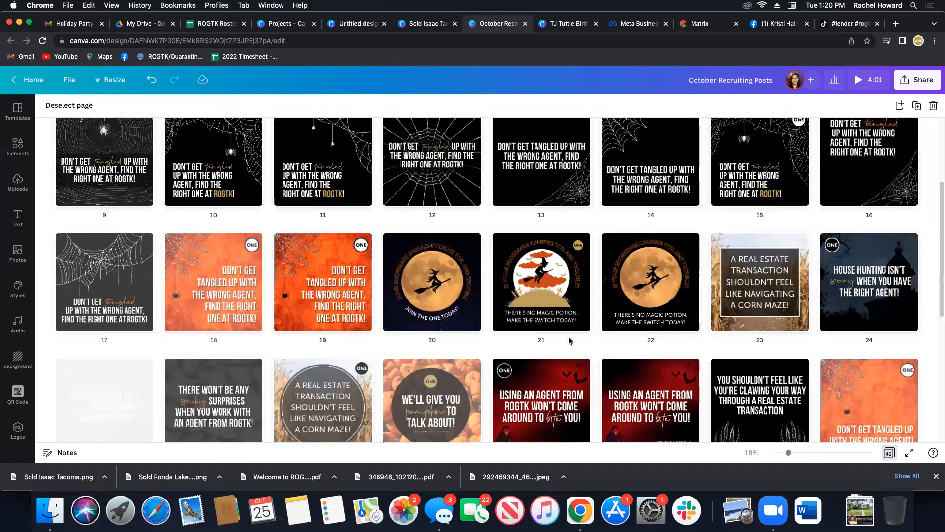
scroll(569, 340, down, 6)
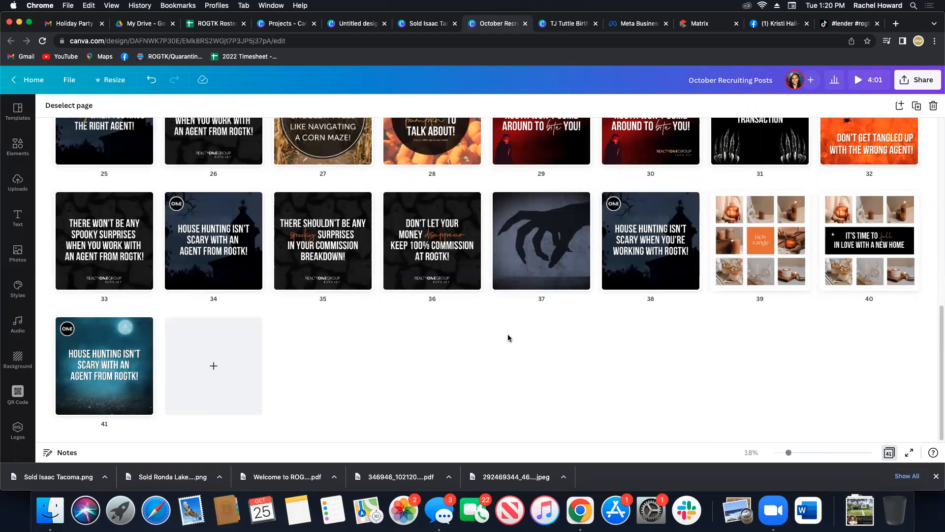
scroll(508, 338, up, 1)
scroll(405, 332, up, 2)
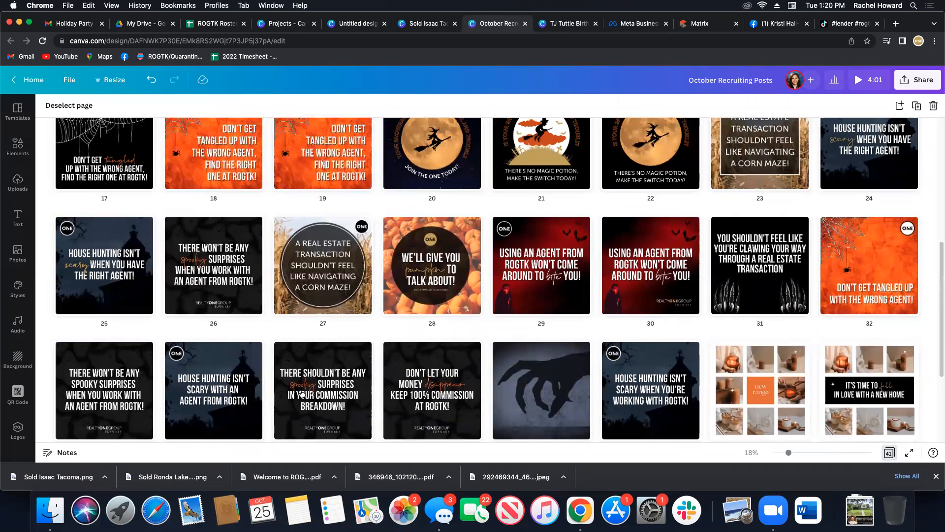
scroll(402, 404, up, 1)
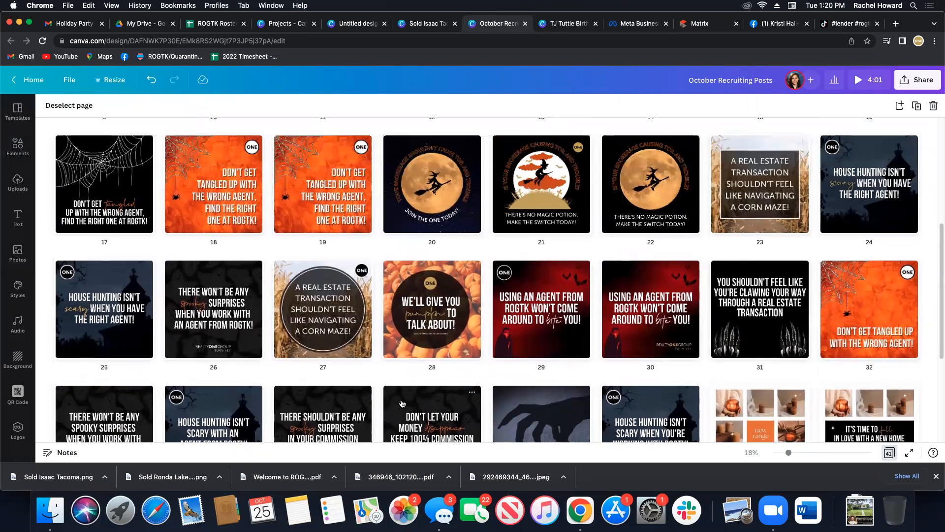
scroll(403, 403, up, 2)
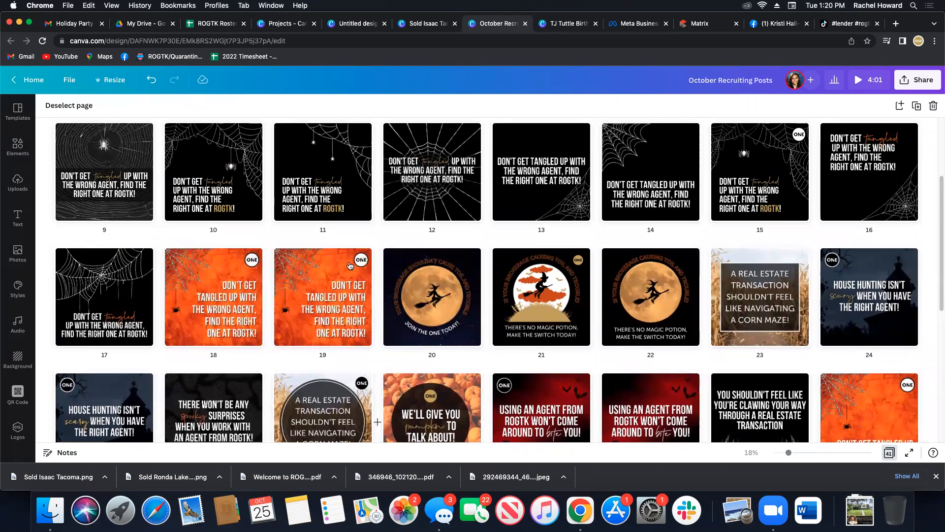
scroll(402, 302, up, 3)
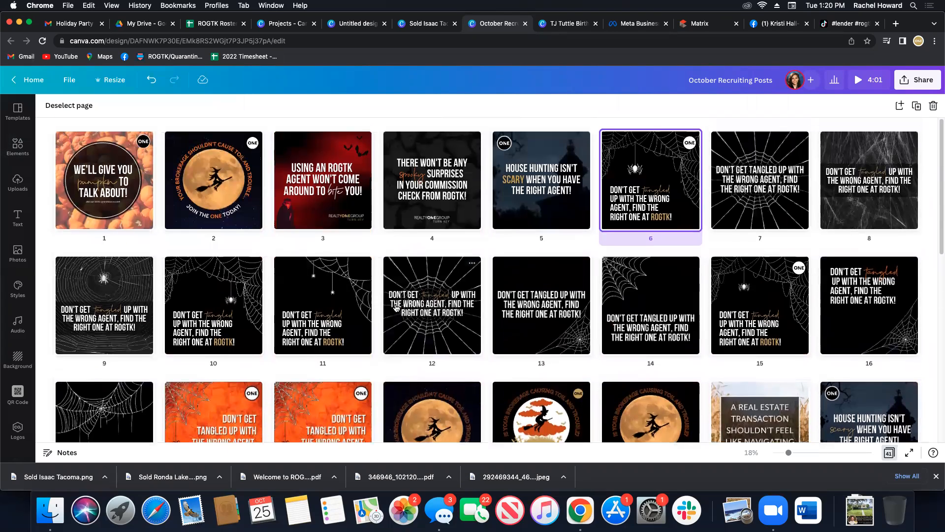
double_click(130, 209)
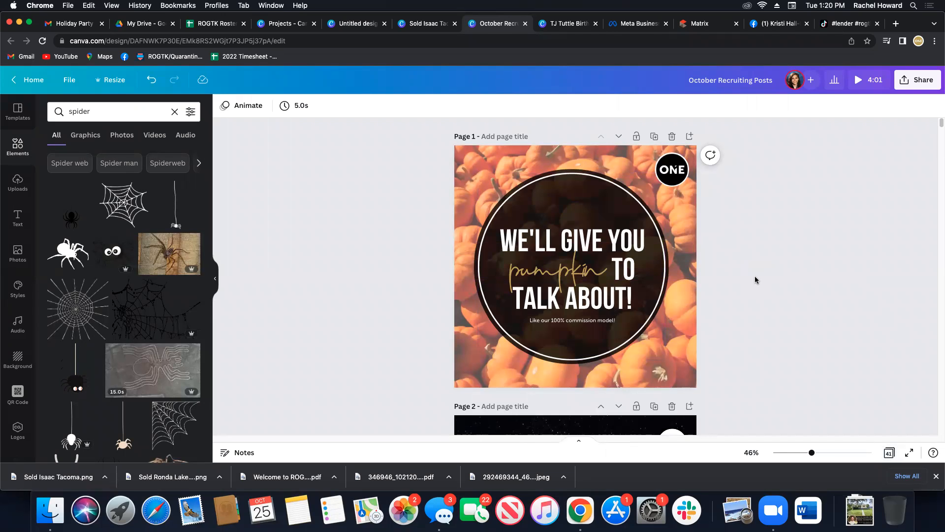
Review the October recruiting posts in the page grid again and return to the untitled Instagram Post design.
click(889, 452)
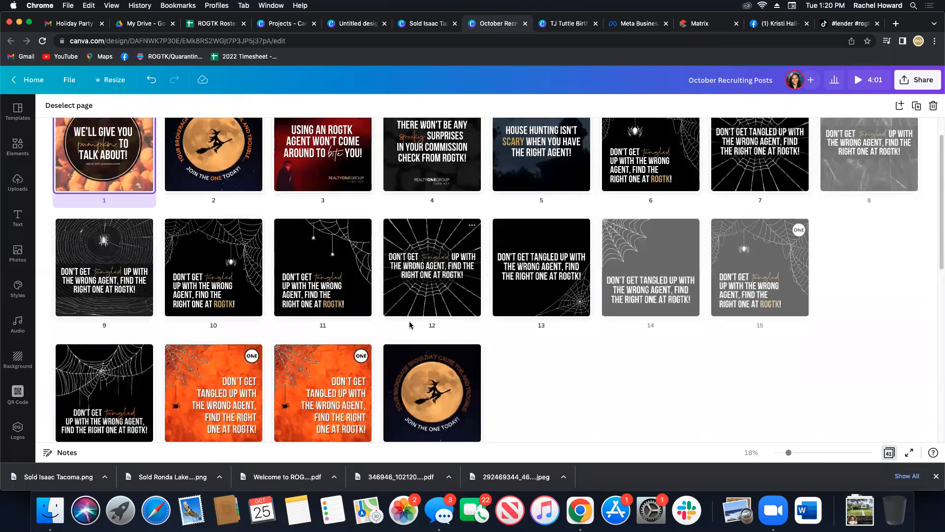
scroll(410, 325, down, 8)
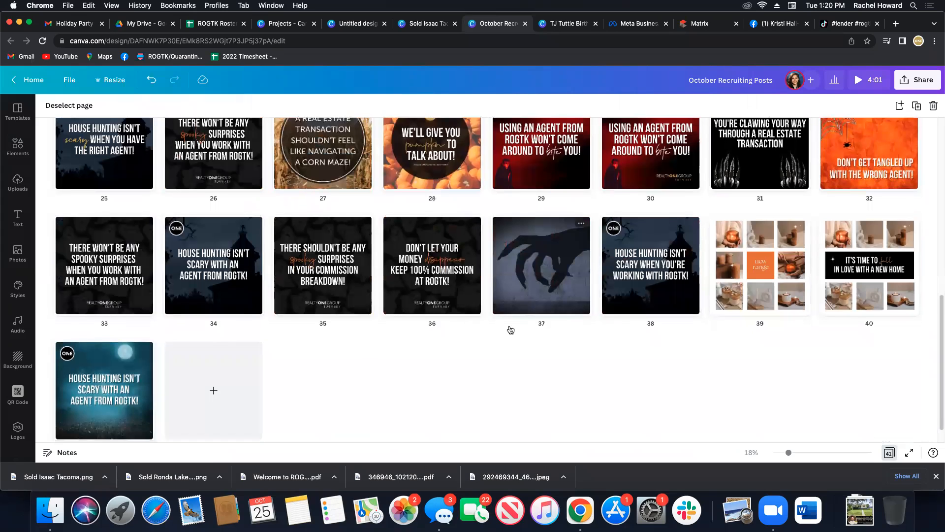
scroll(511, 330, down, 1)
scroll(451, 364, up, 1)
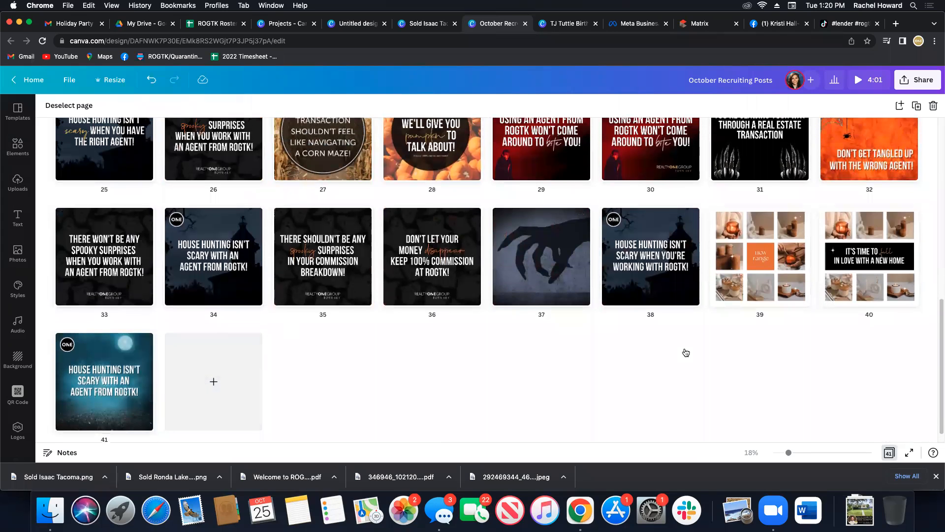
scroll(686, 353, up, 1)
scroll(474, 289, up, 2)
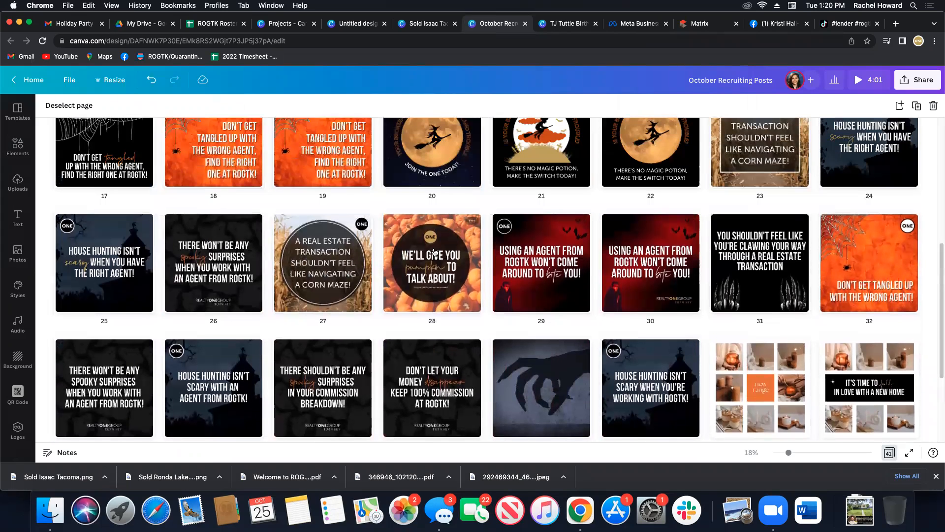
scroll(433, 319, up, 1)
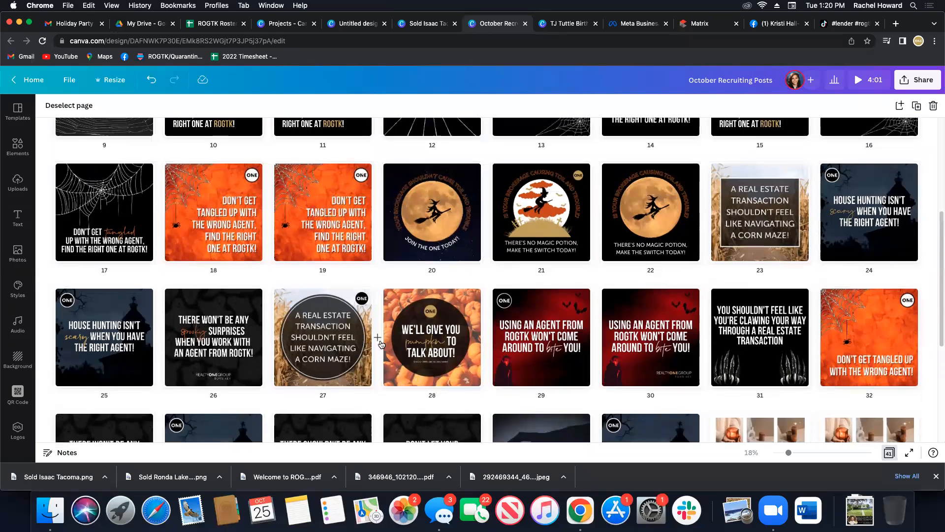
scroll(416, 384, up, 3)
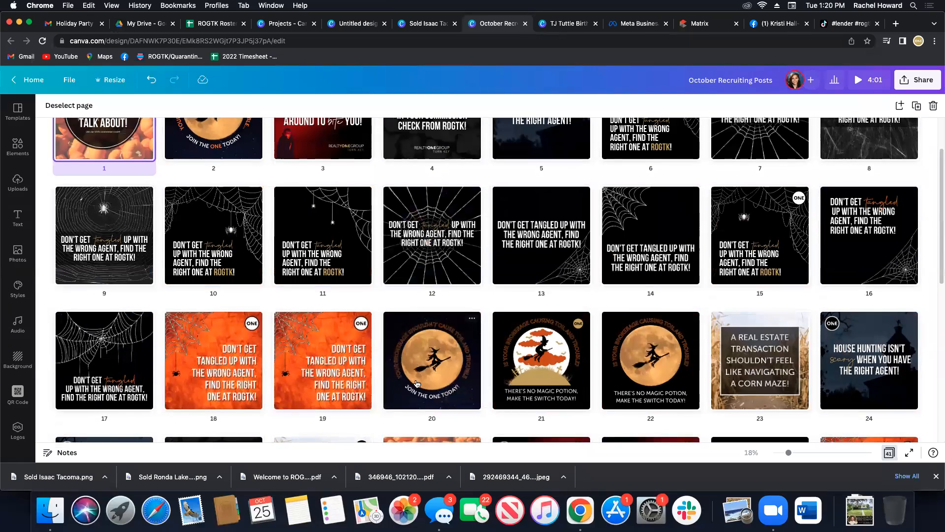
scroll(416, 383, up, 1)
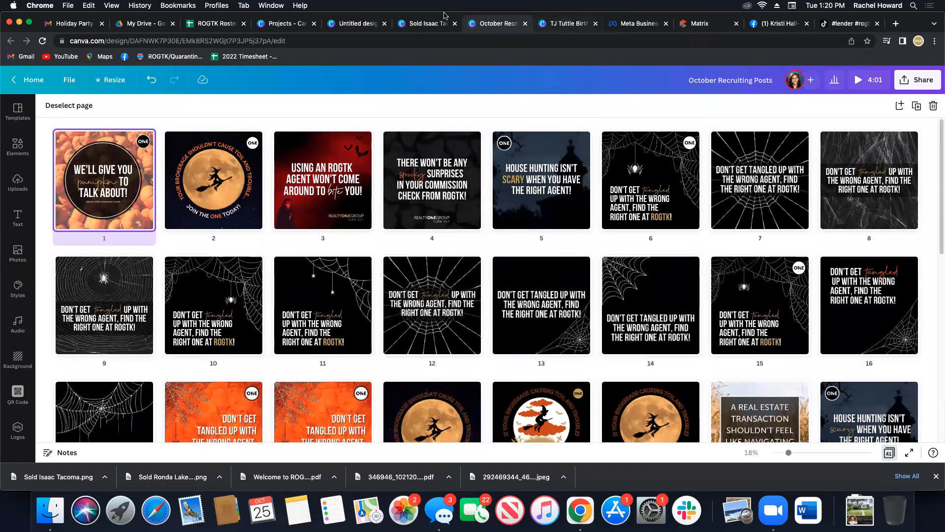
click(418, 24)
click(356, 25)
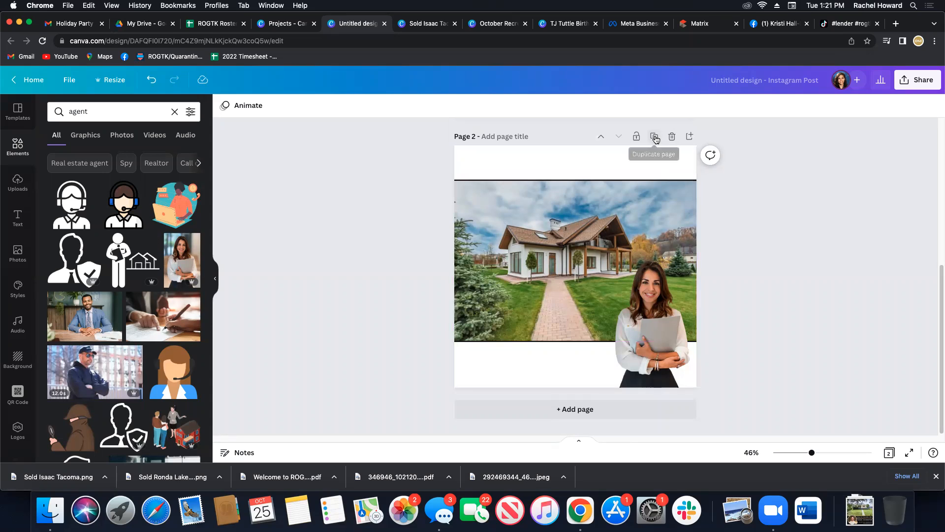
Rename the untitled Instagram Post design with the agent's full name.
click(69, 86)
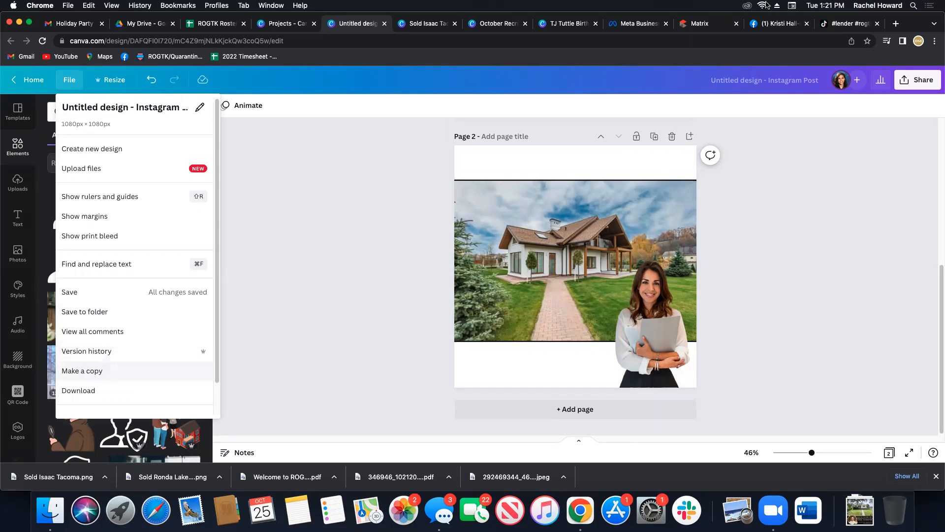
click(758, 77)
key(BackSpace)
key(Return)
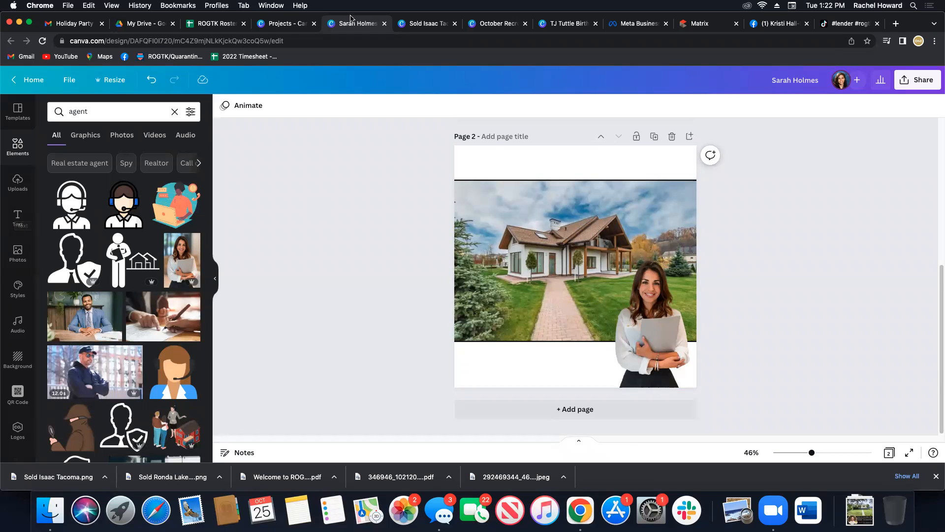
Return to the Canva Projects page, open the Active Brokers folder and look through the individual broker folders.
click(285, 27)
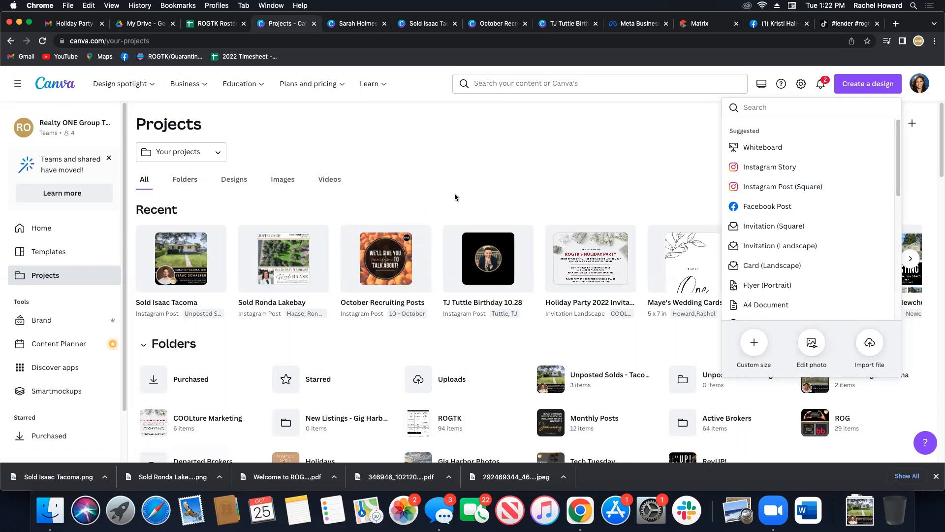
scroll(416, 165, down, 1)
scroll(415, 165, down, 1)
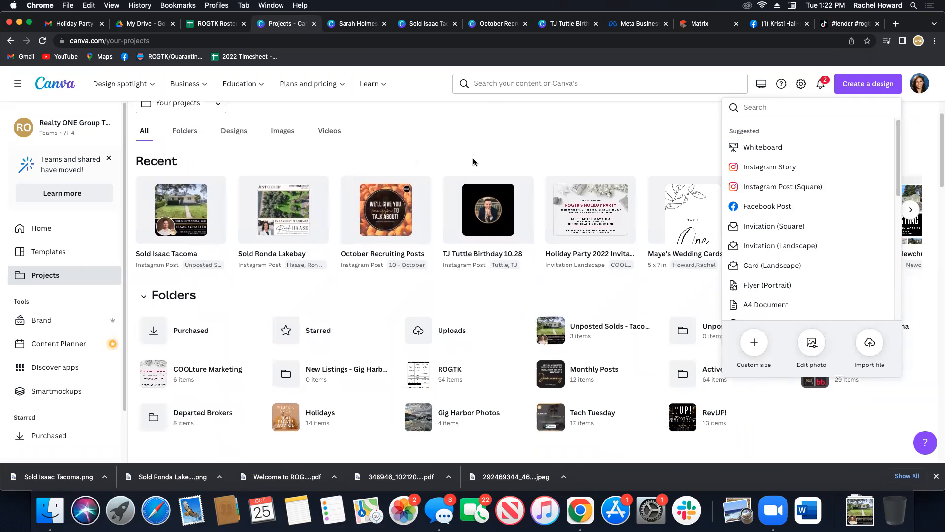
click(705, 378)
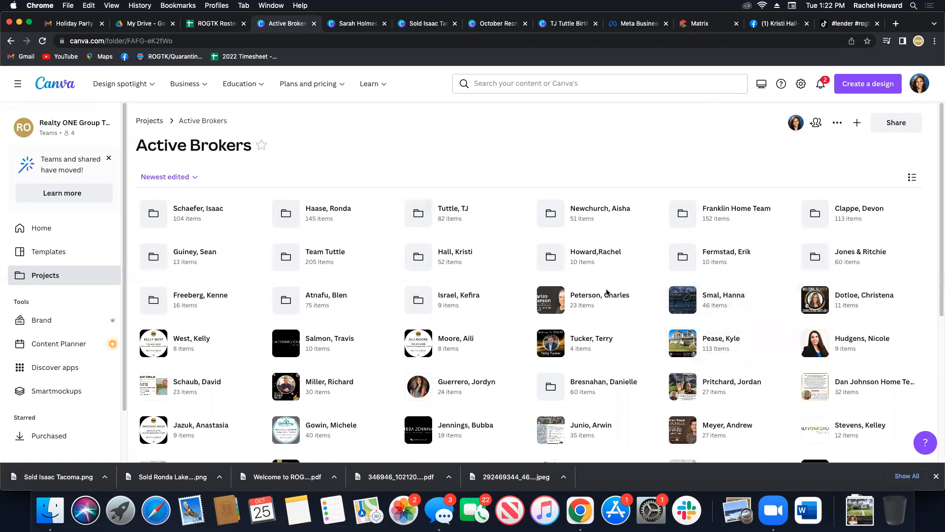
scroll(601, 288, down, 1)
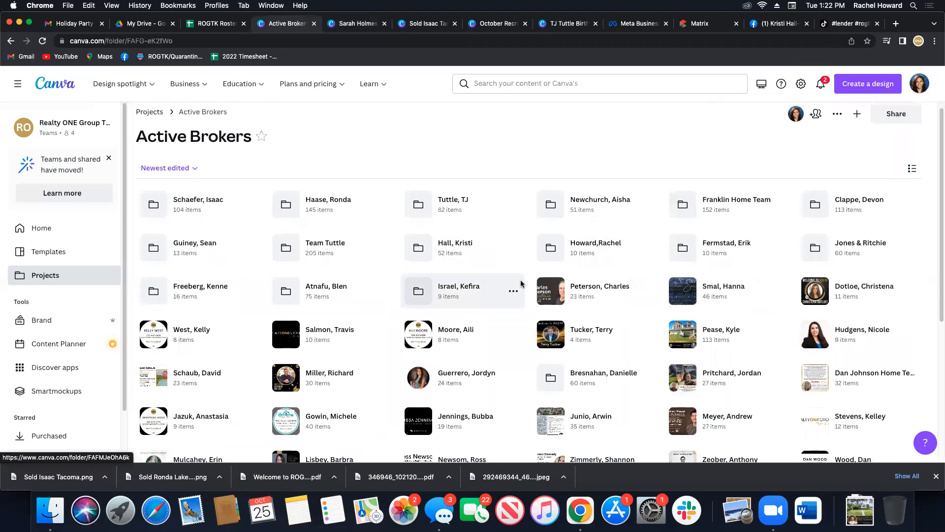
scroll(516, 281, down, 3)
scroll(516, 281, down, 2)
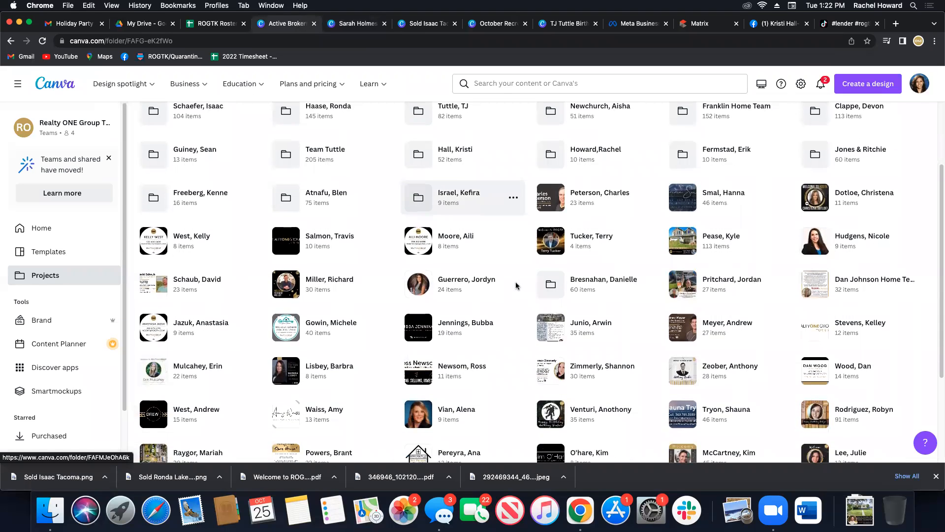
scroll(515, 282, up, 5)
Open the University Place flyer from its broker's folder and inspect the cut-out agent photo in its header.
click(837, 215)
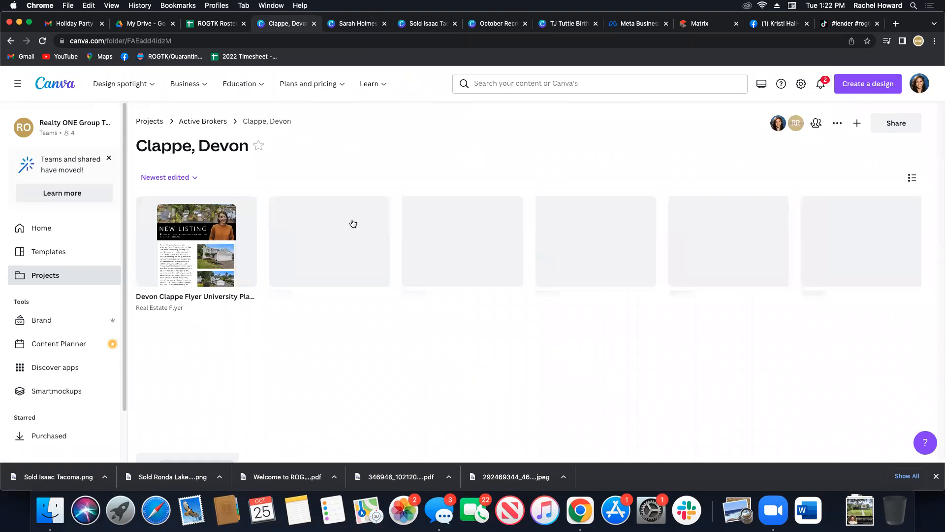
click(210, 253)
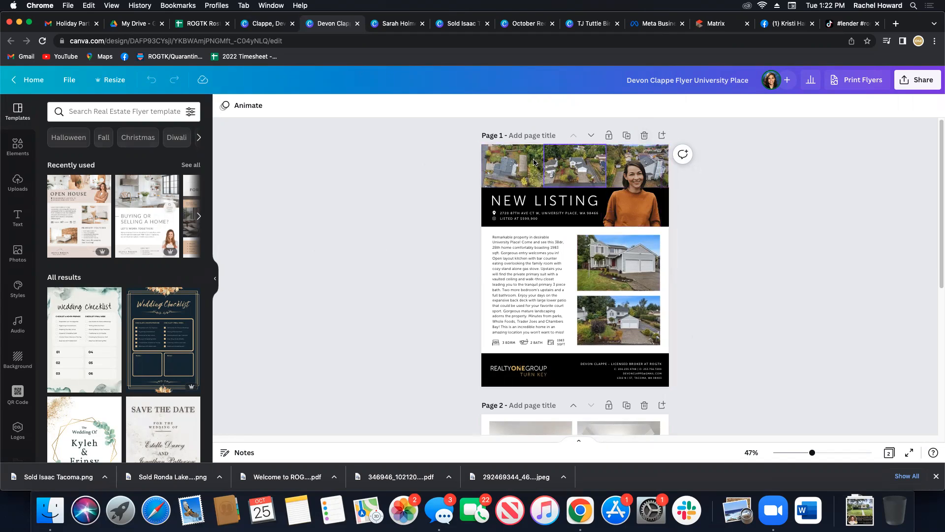
click(604, 195)
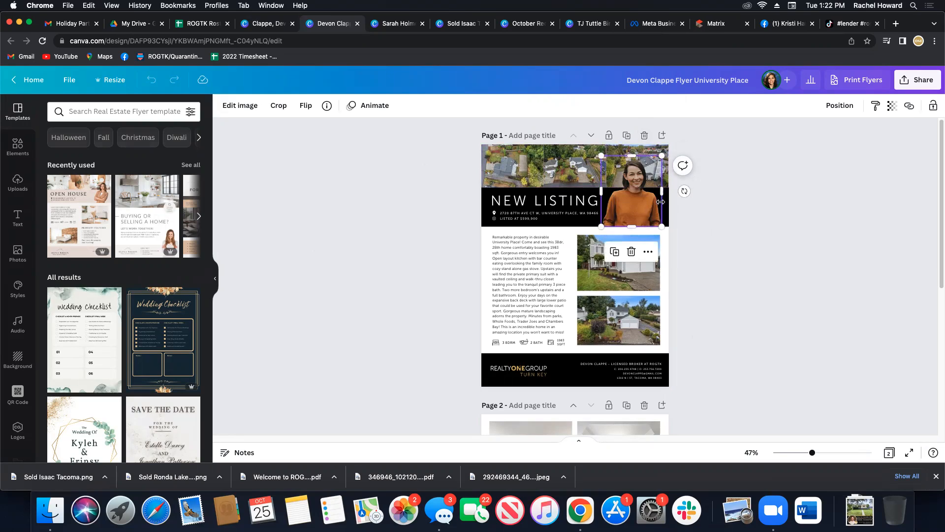
click(394, 277)
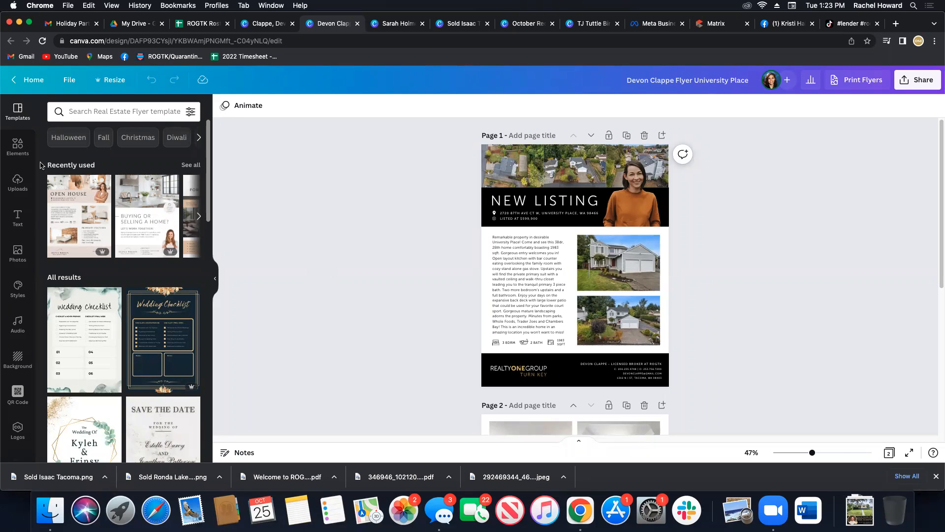
Make a copy of the University Place flyer and close the original design.
click(69, 80)
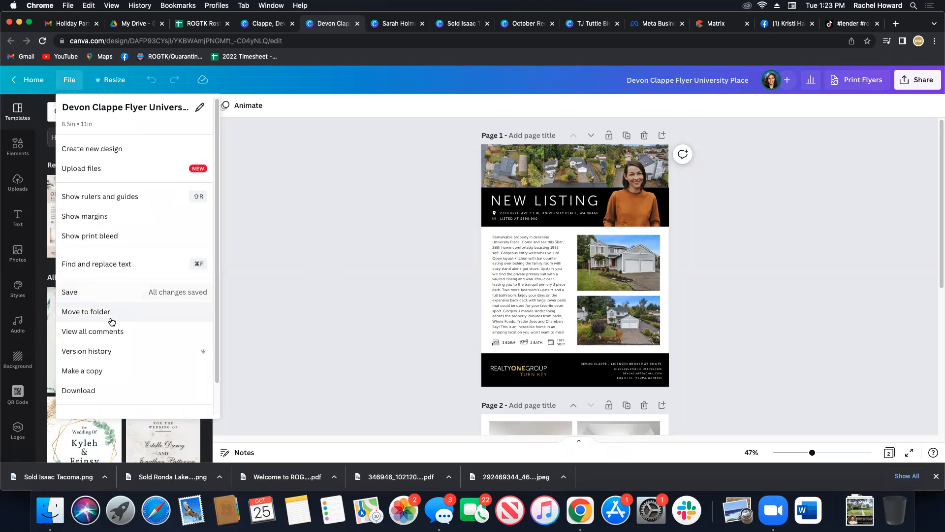
click(100, 377)
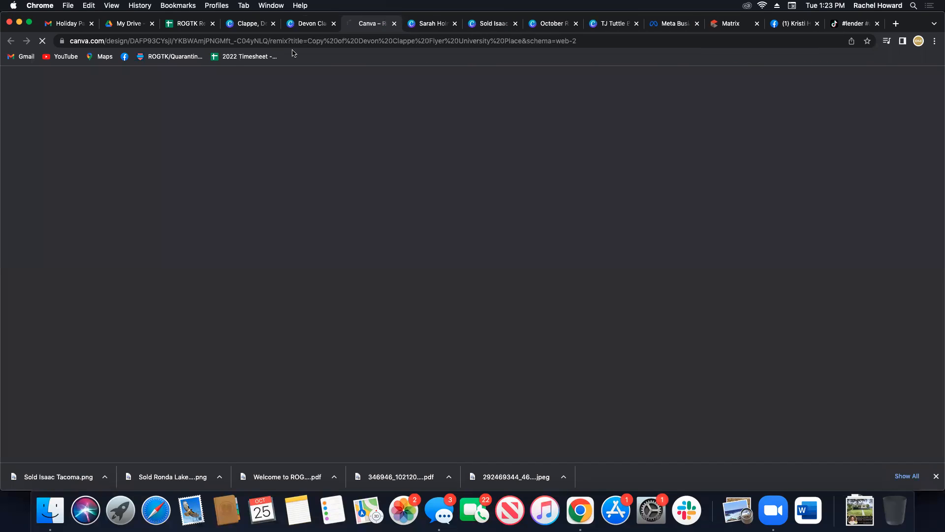
click(333, 23)
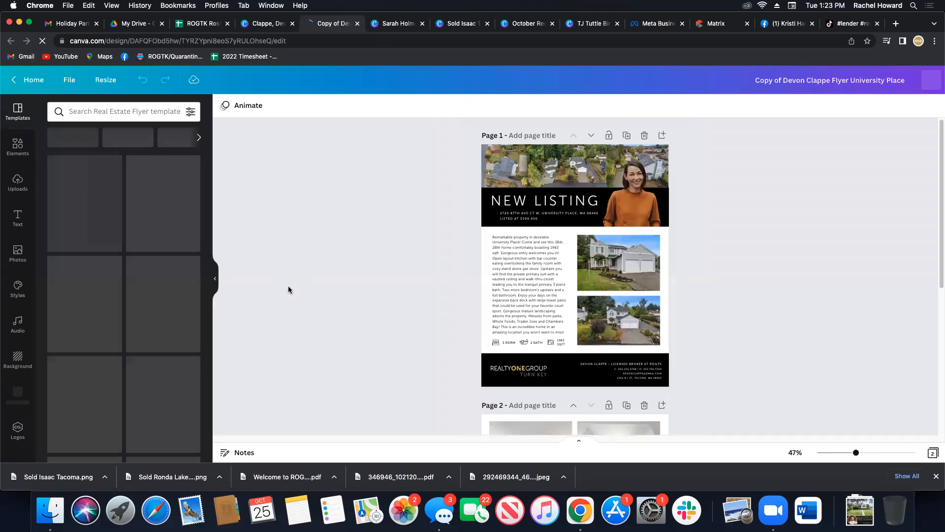
Replace the property address under the NEW LISTING heading with the address from the Matrix listing.
click(538, 215)
triple_click(538, 215)
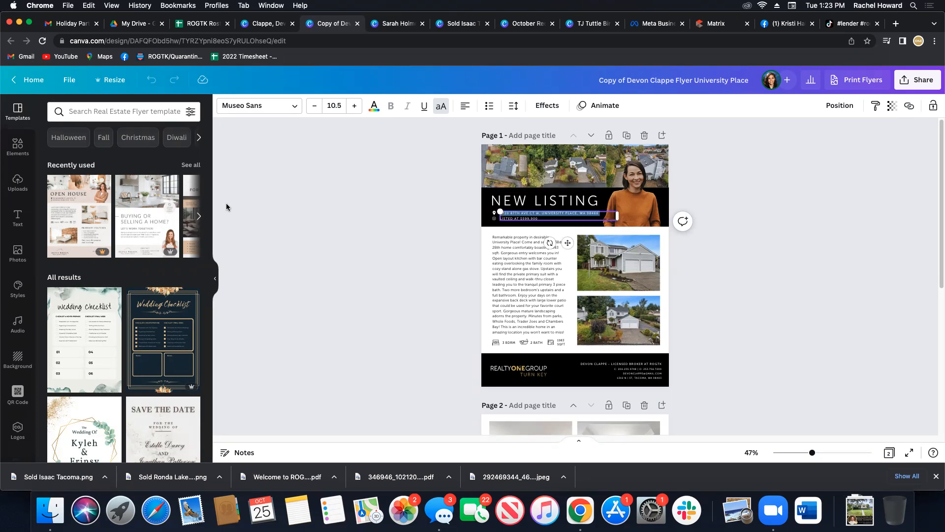
click(709, 34)
triple_click(50, 167)
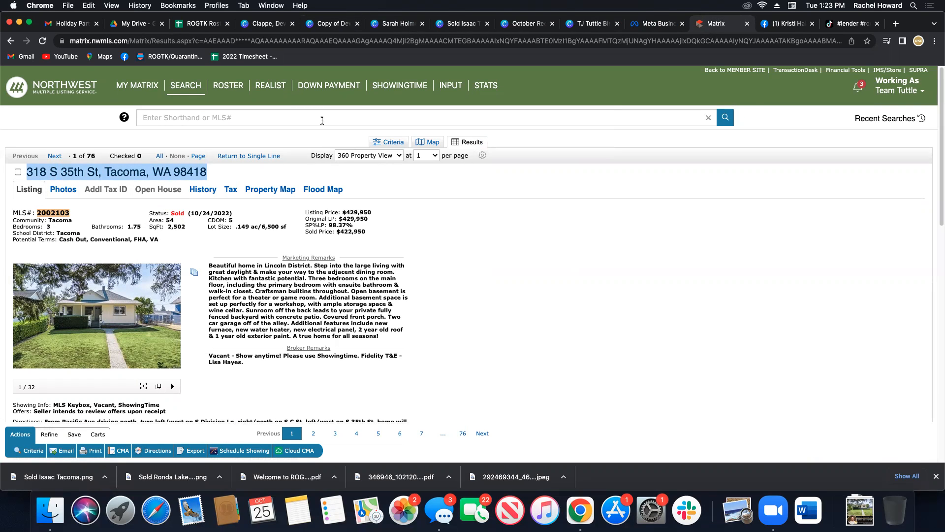
click(315, 29)
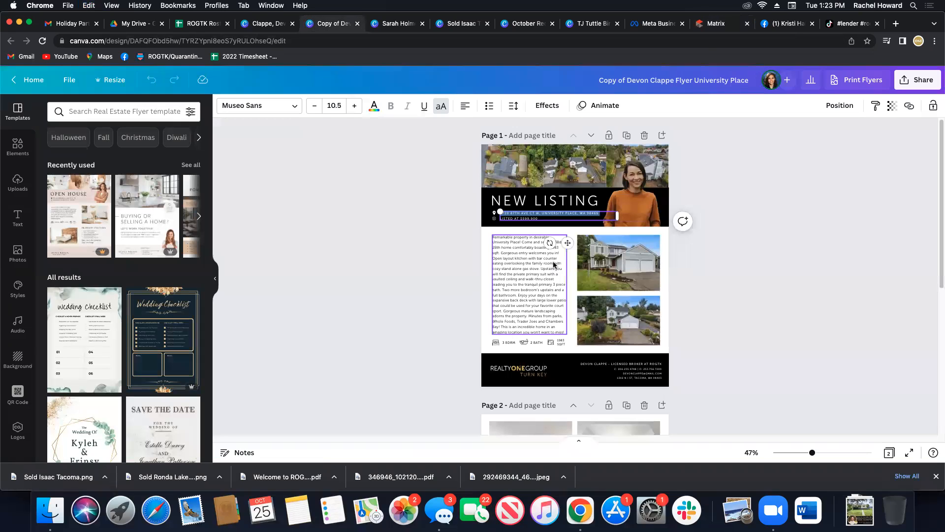
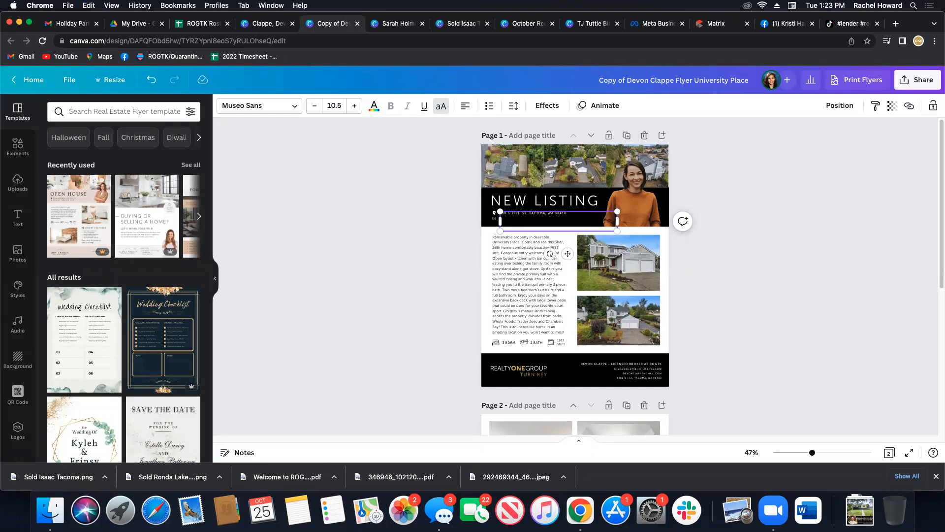
click(313, 298)
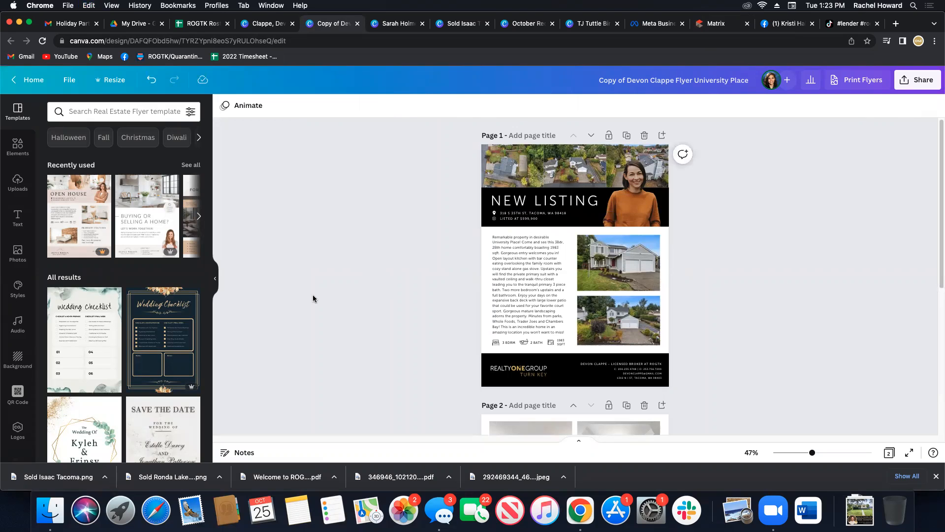
Highlight the listing price line and the property description paragraph on page 1 in turn.
click(524, 220)
click(531, 223)
triple_click(531, 219)
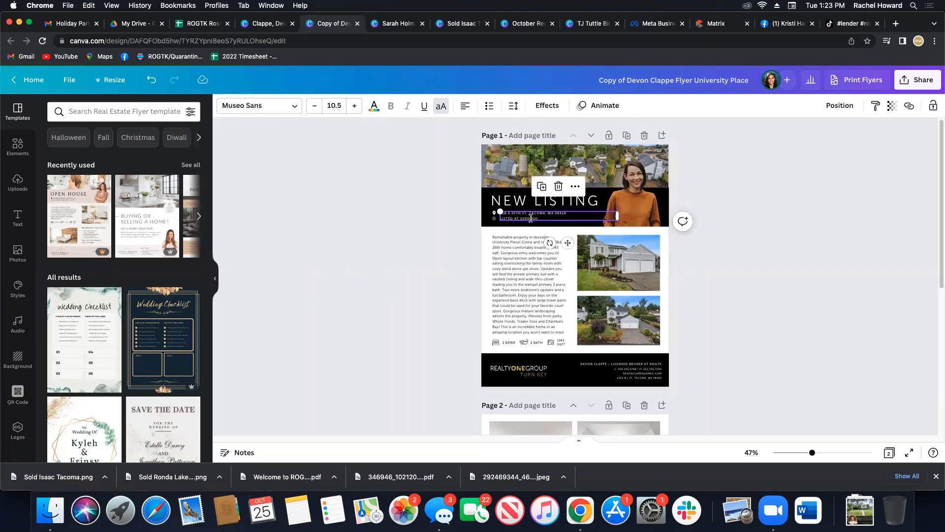
triple_click(513, 278)
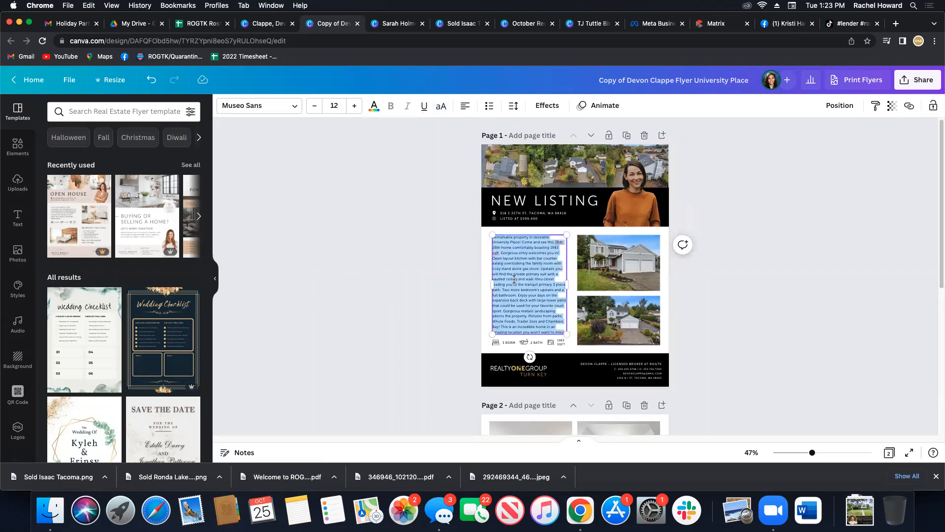
click(427, 358)
Browse the uploaded images, view the file chooser for new uploads and cancel it.
click(18, 182)
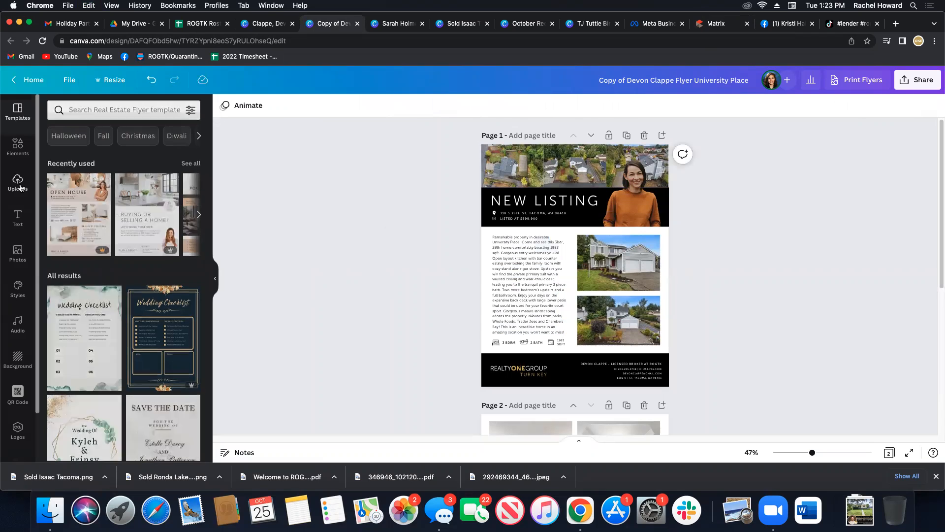
right_click(243, 276)
key(Escape)
scroll(141, 339, down, 5)
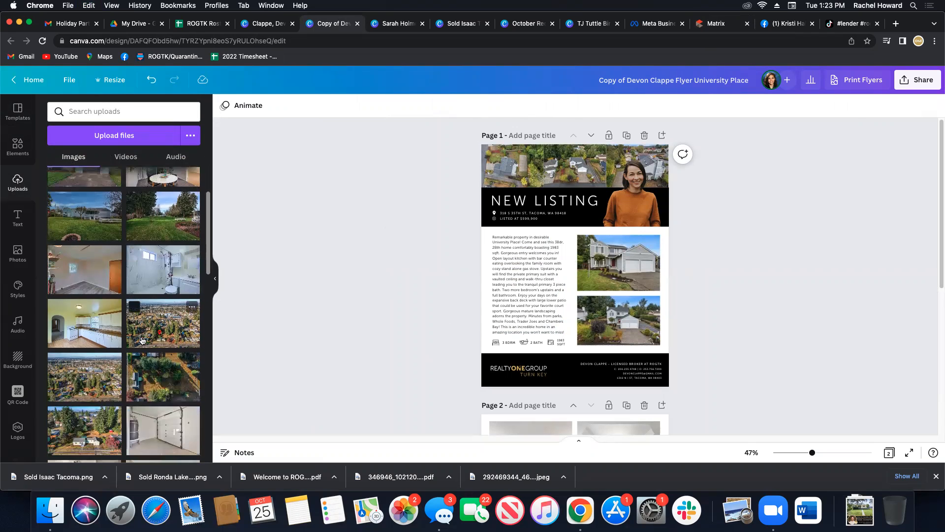
scroll(142, 339, down, 4)
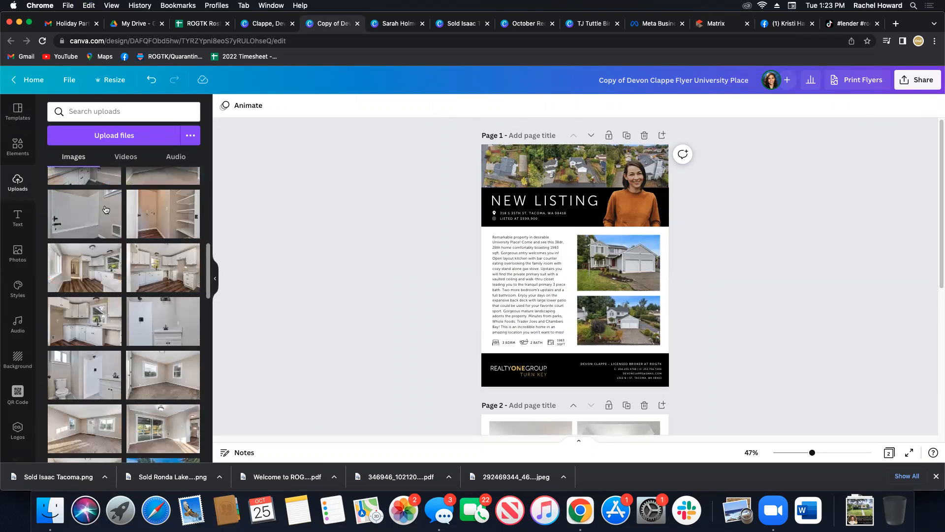
click(116, 134)
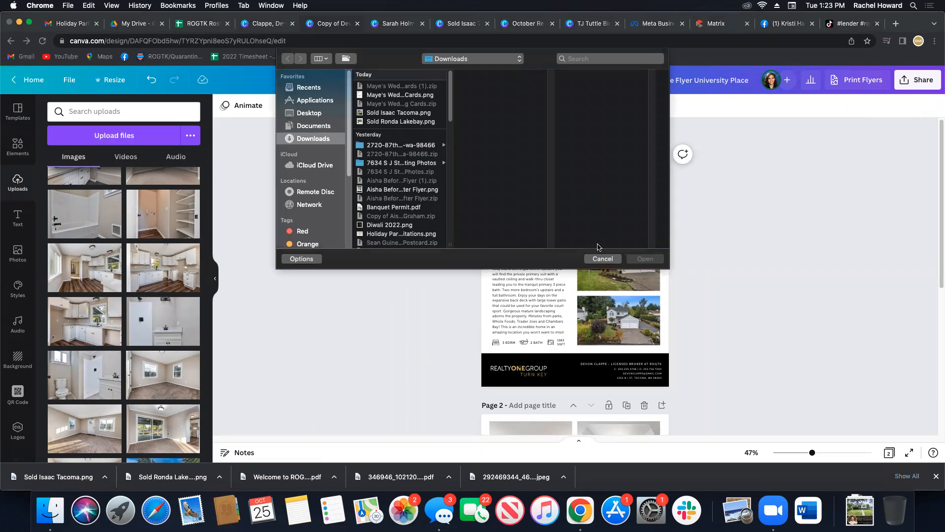
click(601, 259)
Try replacing the upper house photo on page 1 with the uploaded sliding-door room photo, and undo the replacement.
scroll(133, 327, down, 2)
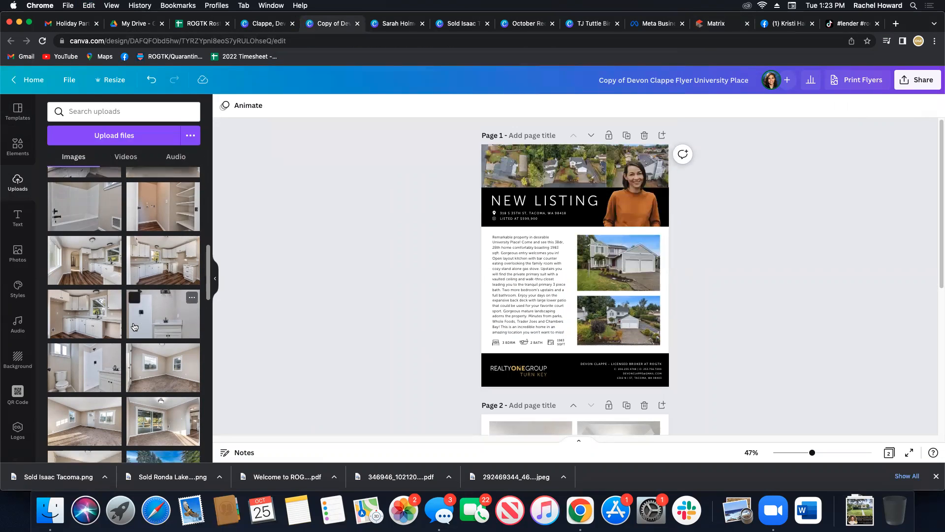
scroll(172, 360, down, 3)
drag(172, 358, 642, 271)
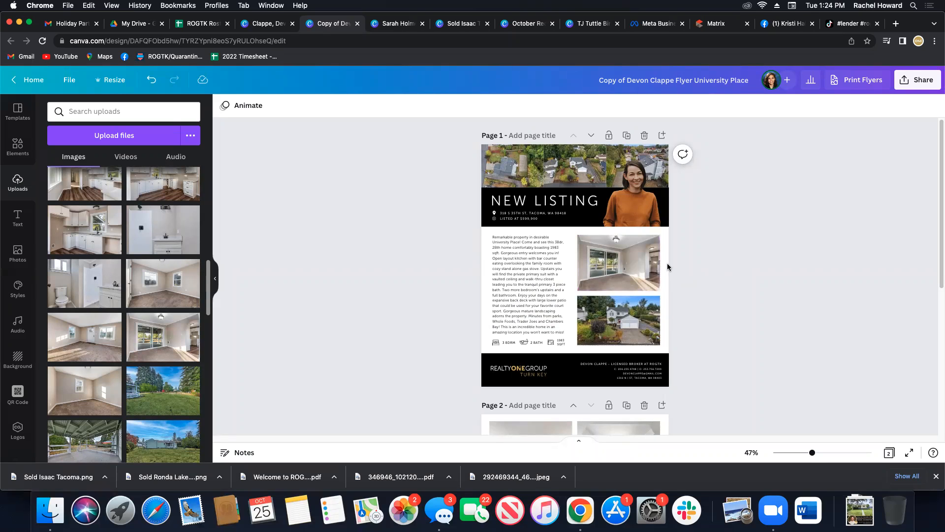
key(super+z)
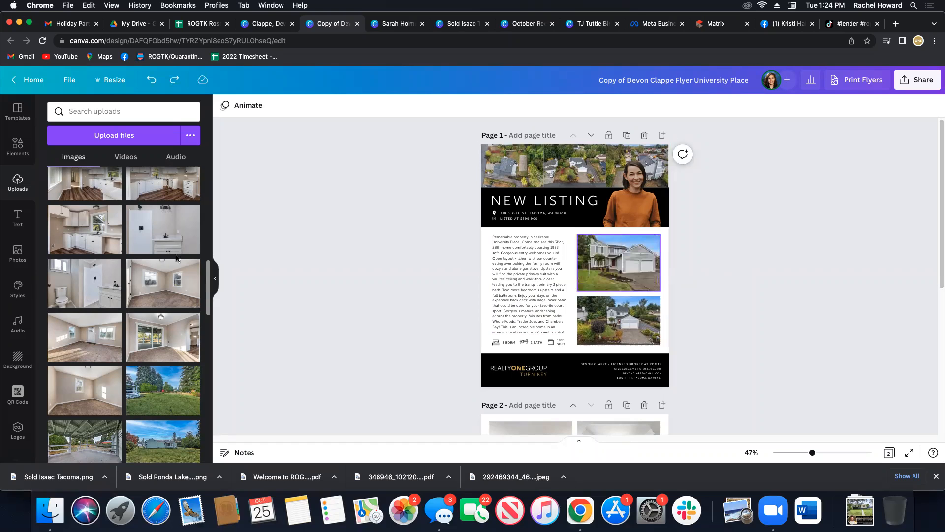
Add a circle frame over the upper house photo on page 1 and fill it with the uploaded white kitchen photo.
click(17, 145)
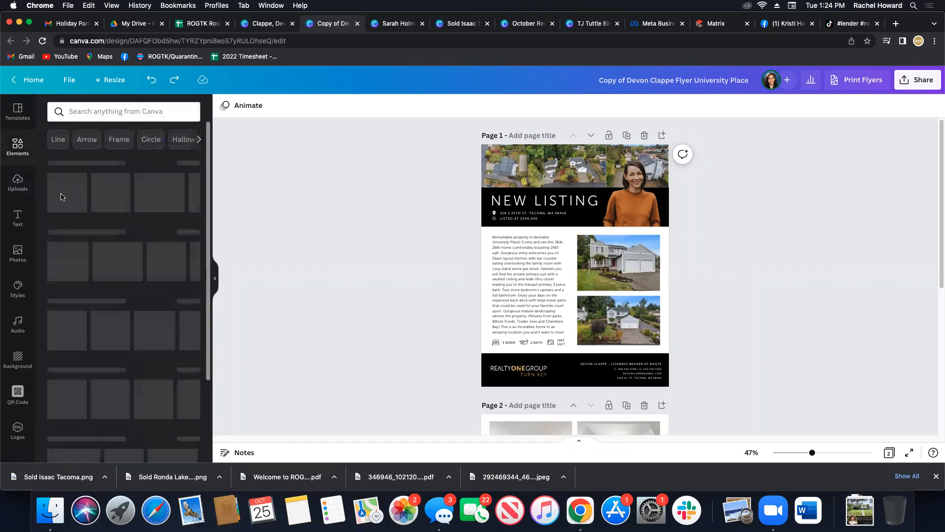
click(99, 202)
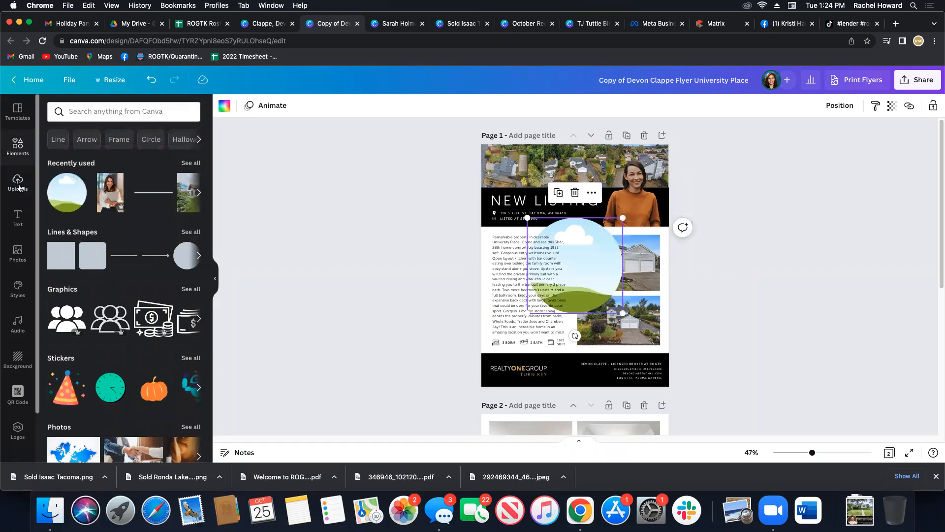
drag(651, 265, 606, 289)
drag(62, 217, 610, 252)
click(730, 340)
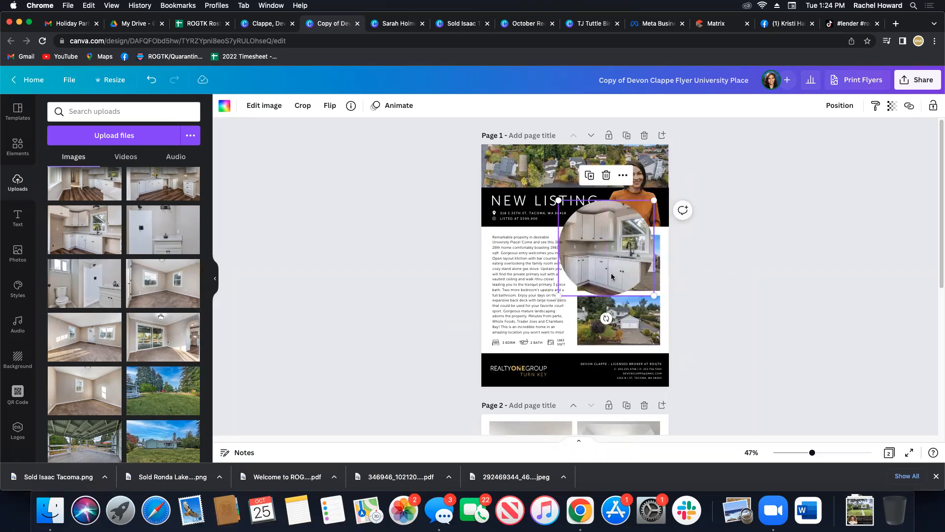
Detach the kitchen photo from the circle frame and move it to the flyer's bottom-right corner.
right_click(610, 242)
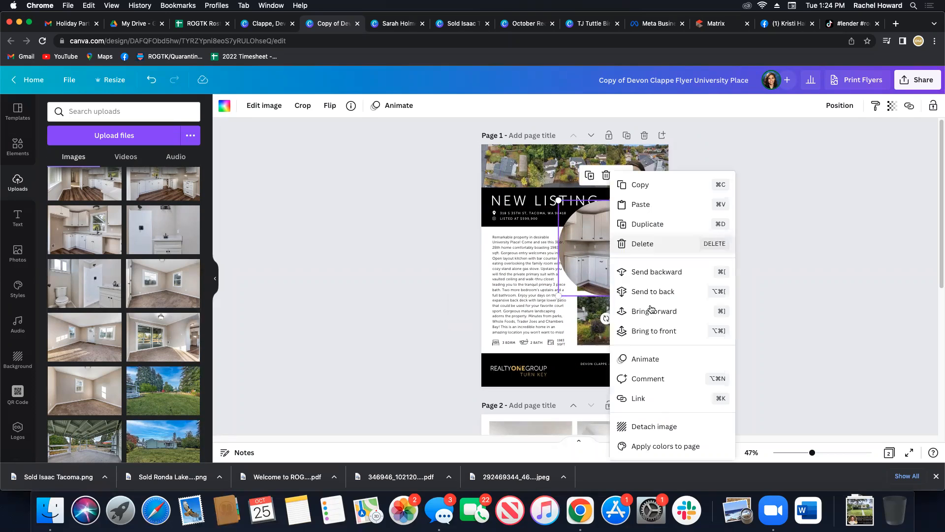
click(660, 435)
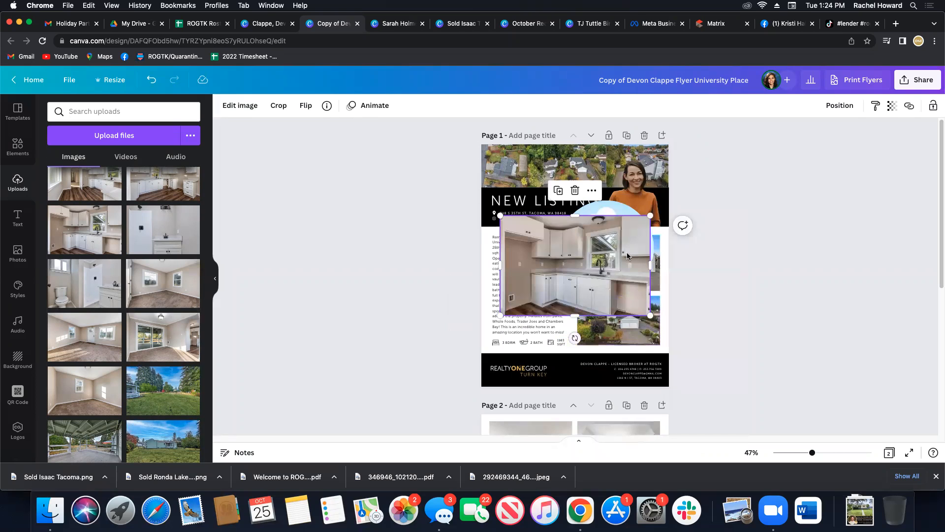
drag(582, 274, 657, 360)
Delete the empty circle frame and the detached kitchen photo from page 1.
click(595, 252)
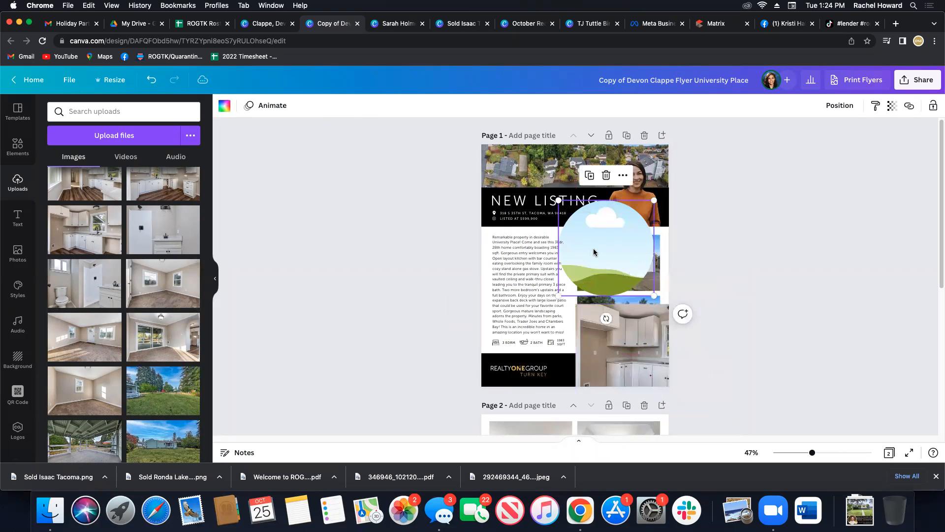
key(Delete)
drag(647, 332, 608, 264)
key(BackSpace)
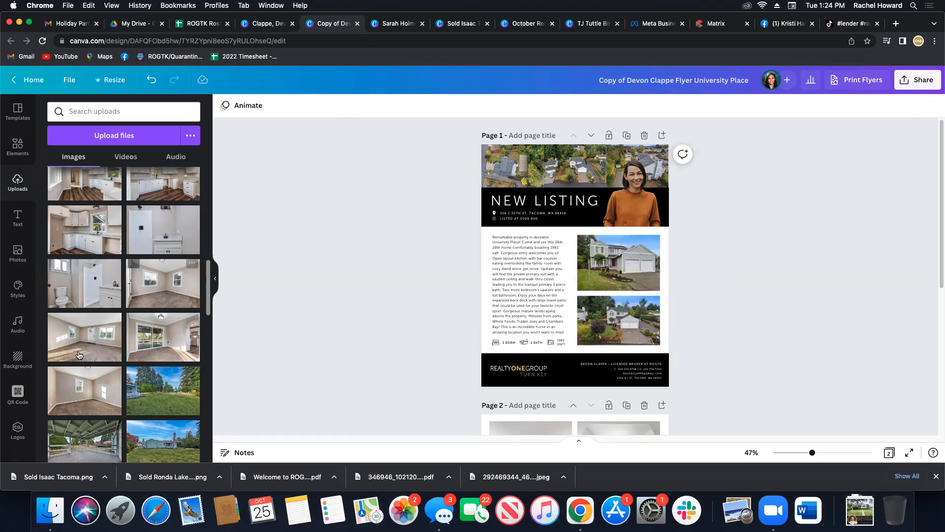
Replace the upper house photo on page 1 with the uploaded white kitchen photo, discarding the added sliding-door room photo.
click(170, 346)
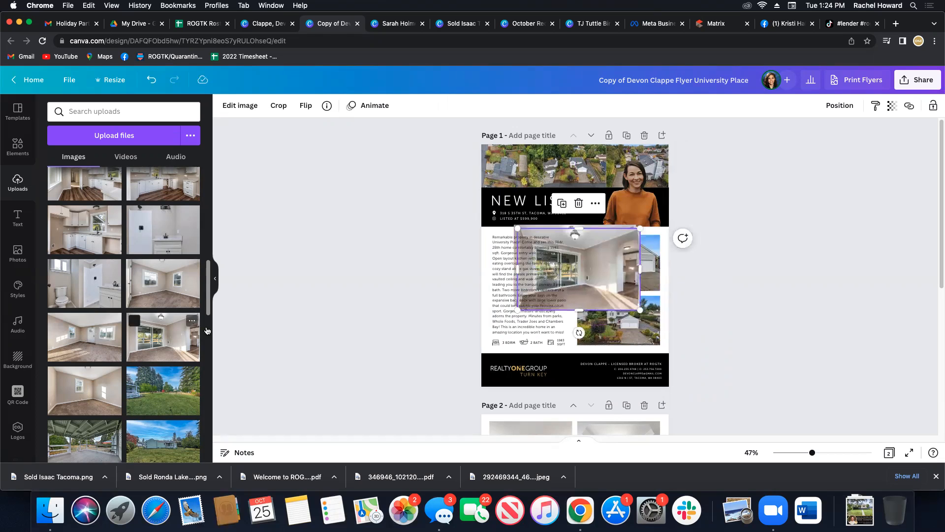
key(BackSpace)
click(606, 273)
key(BackSpace)
drag(83, 242, 662, 317)
Try placing the white kitchen photo over the lower house photo on page 1, and delete that copy.
drag(698, 265, 660, 319)
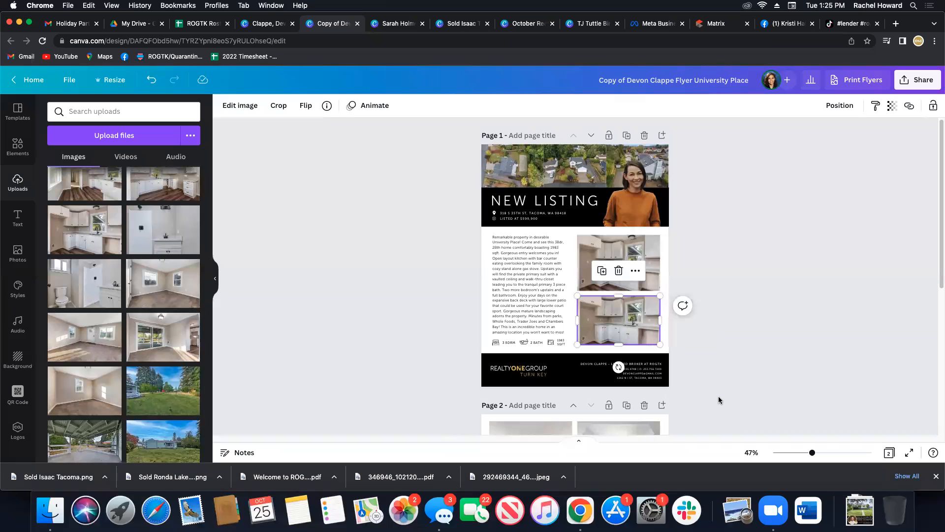
click(618, 271)
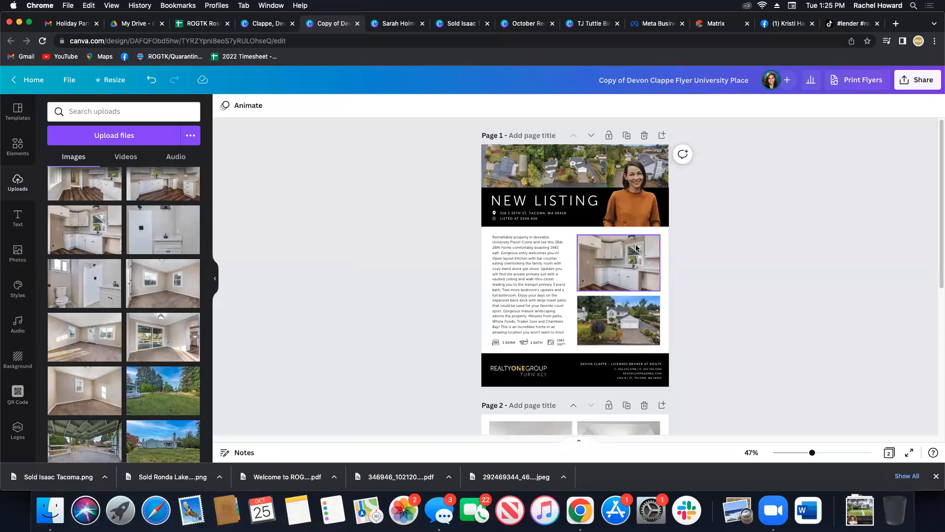
click(636, 248)
click(816, 273)
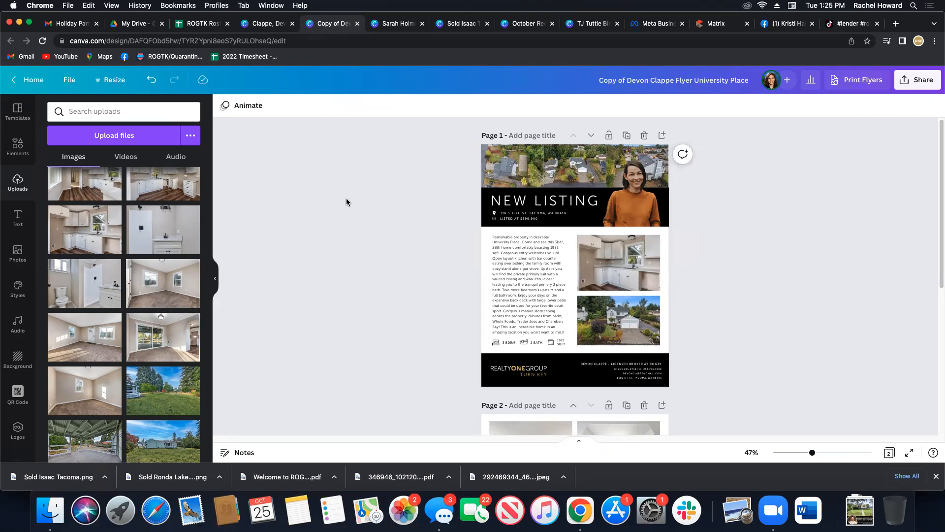
Review the photo grid on page 2 and browse the uploaded listing photos for possible replacements.
scroll(397, 267, down, 5)
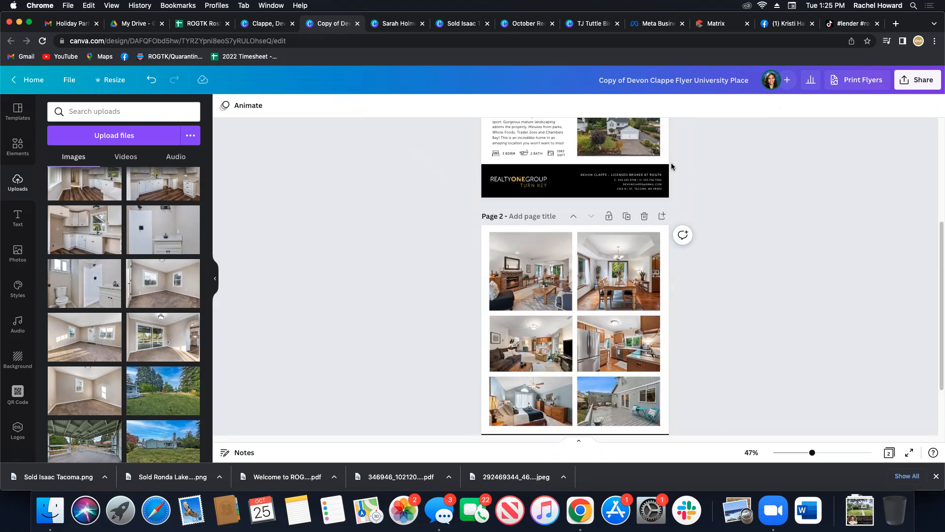
scroll(671, 163, down, 2)
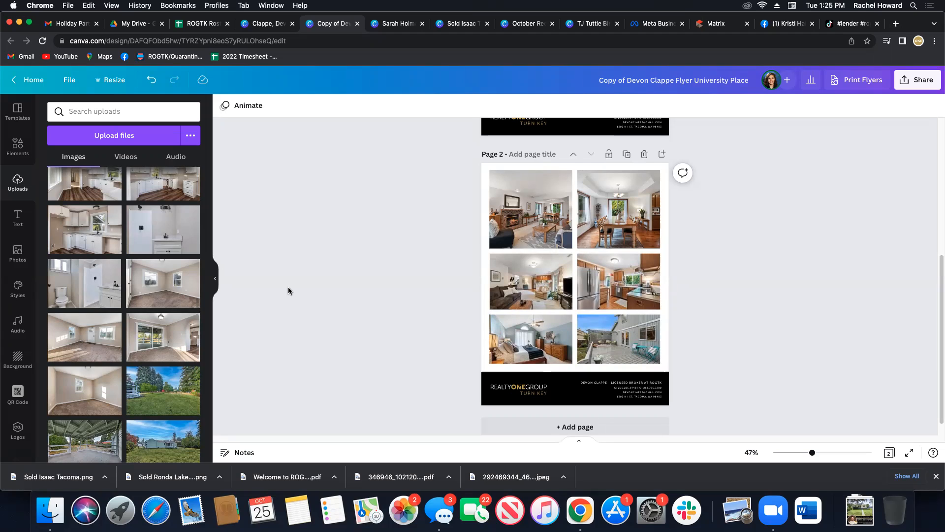
scroll(176, 289, down, 1)
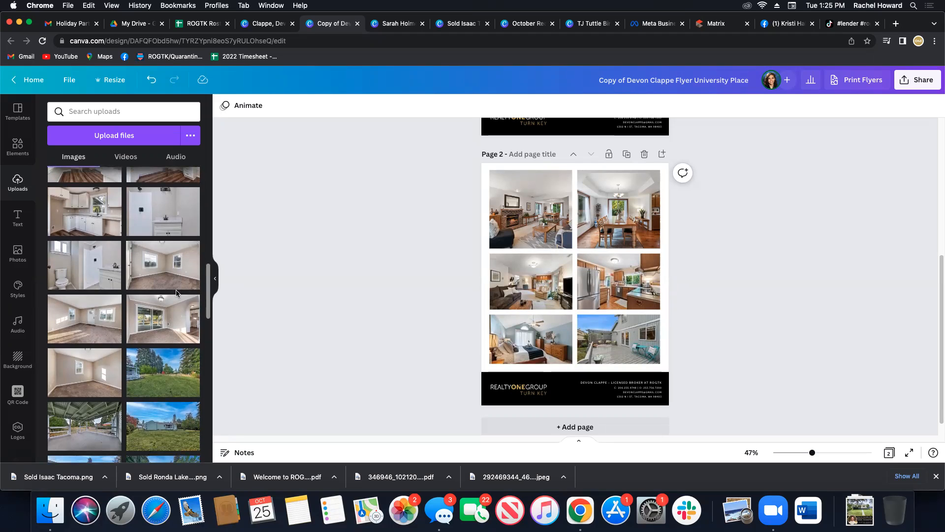
scroll(176, 293, down, 3)
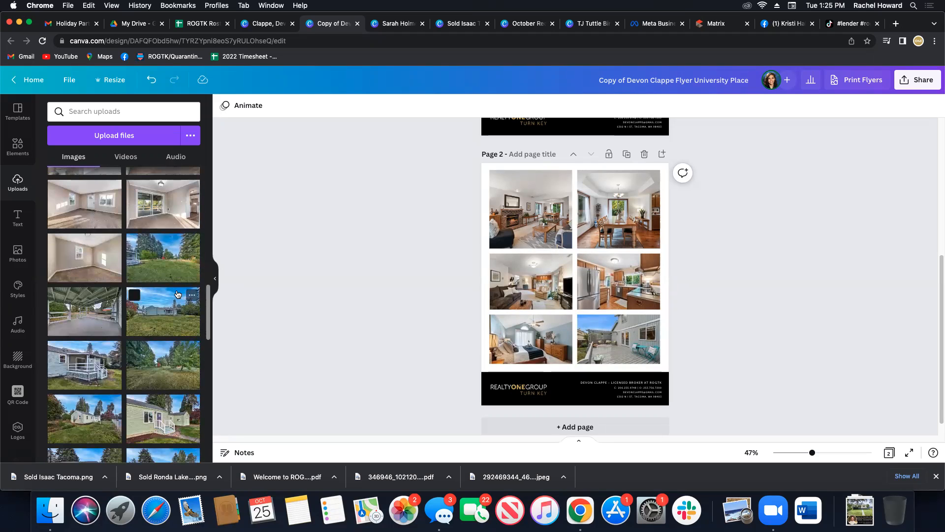
scroll(178, 295, up, 3)
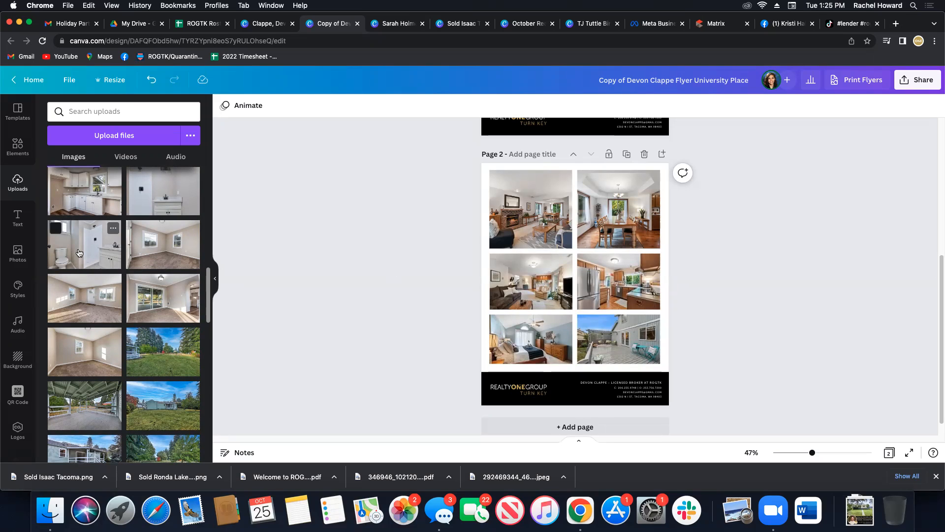
mouse_move(98, 246)
mouse_down()
mouse_move(456, 234)
mouse_move(512, 206)
mouse_move(86, 240)
mouse_move(97, 250)
mouse_up()
drag(98, 251, 153, 244)
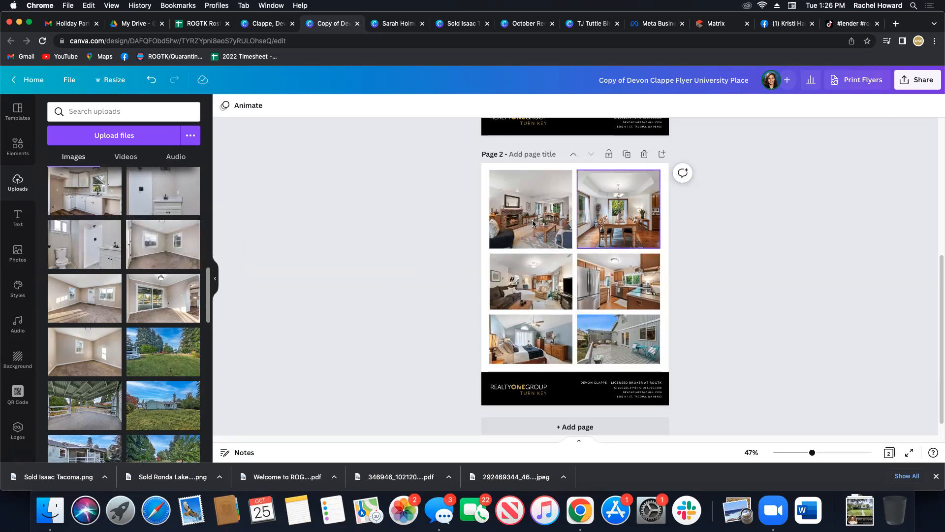
Examine how the living room and dining room photos at the top of page 2 are cropped.
click(614, 226)
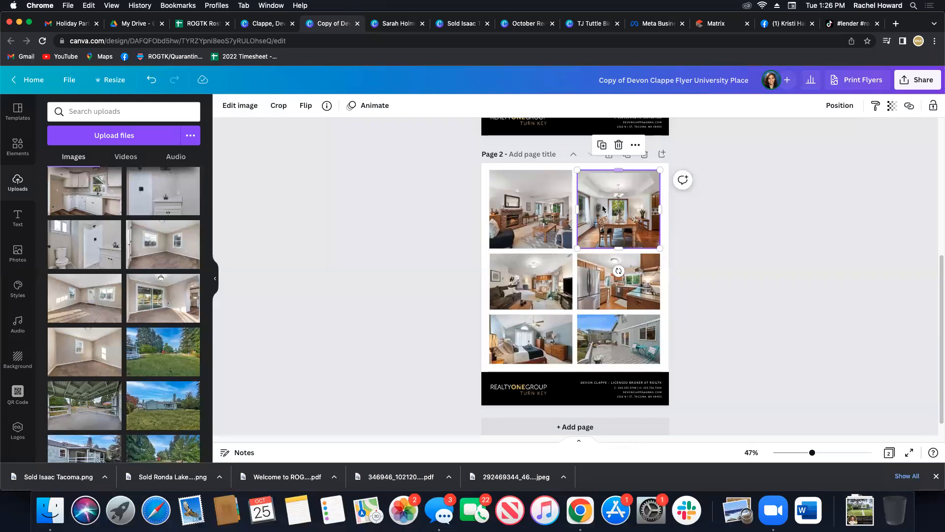
double_click(559, 199)
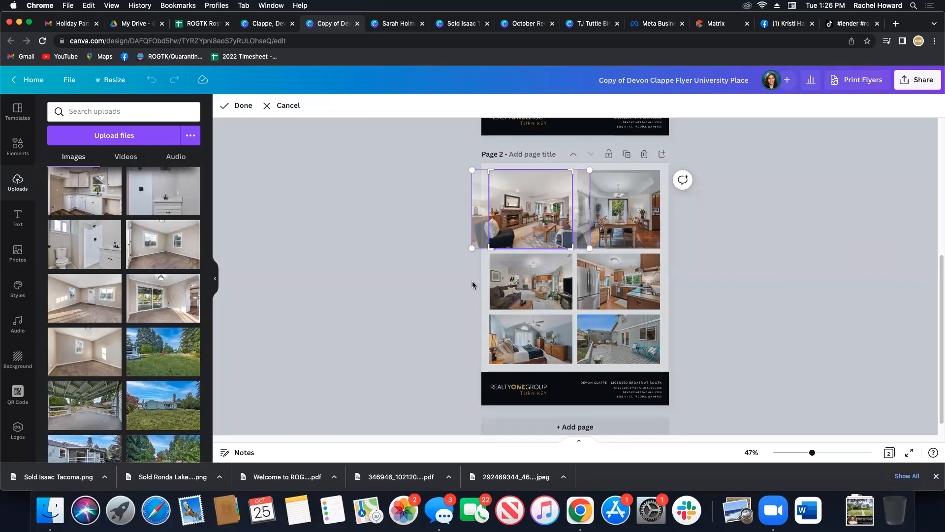
click(432, 278)
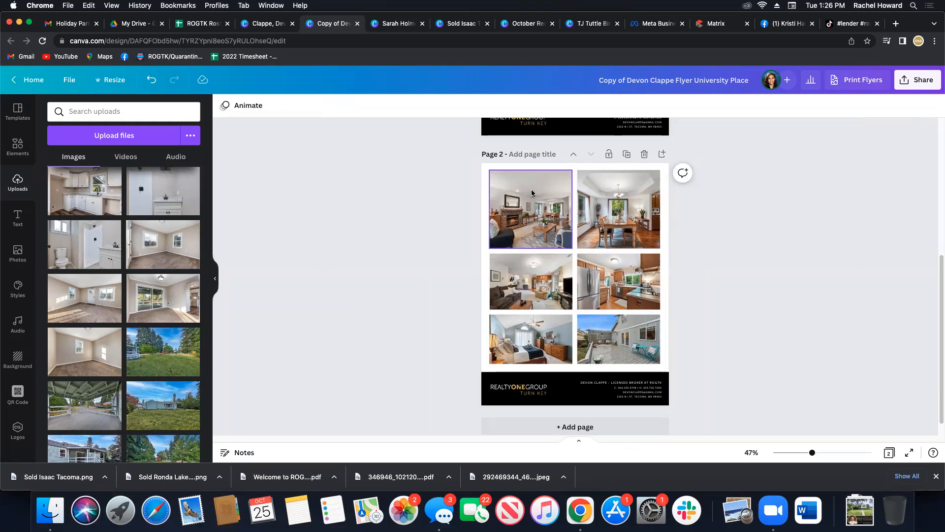
click(615, 219)
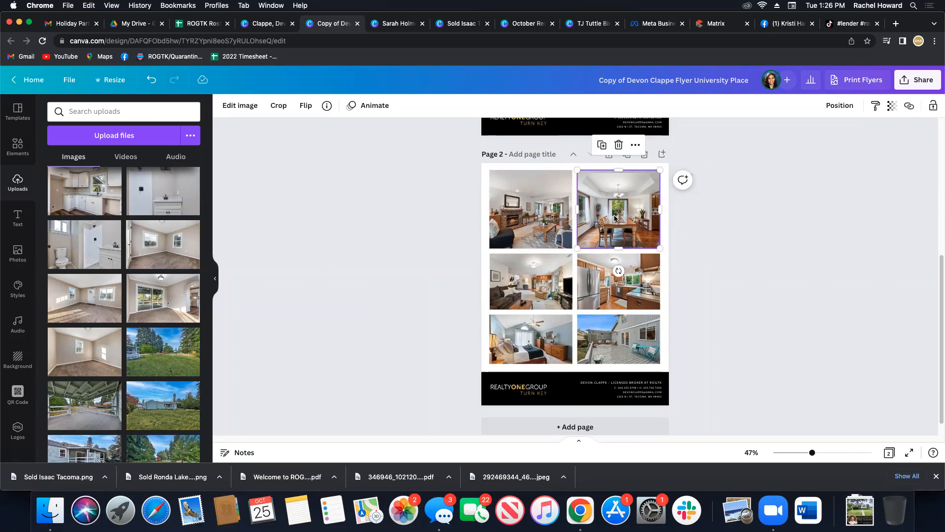
double_click(615, 218)
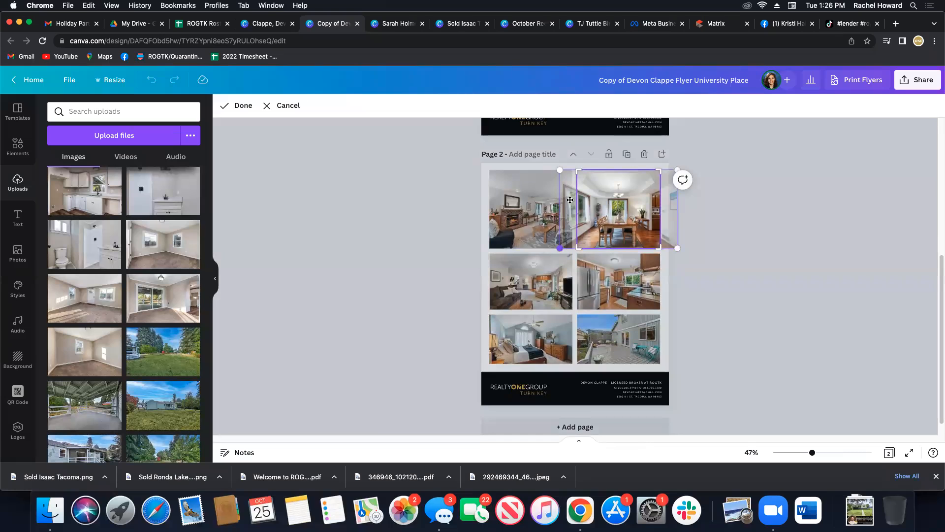
click(358, 259)
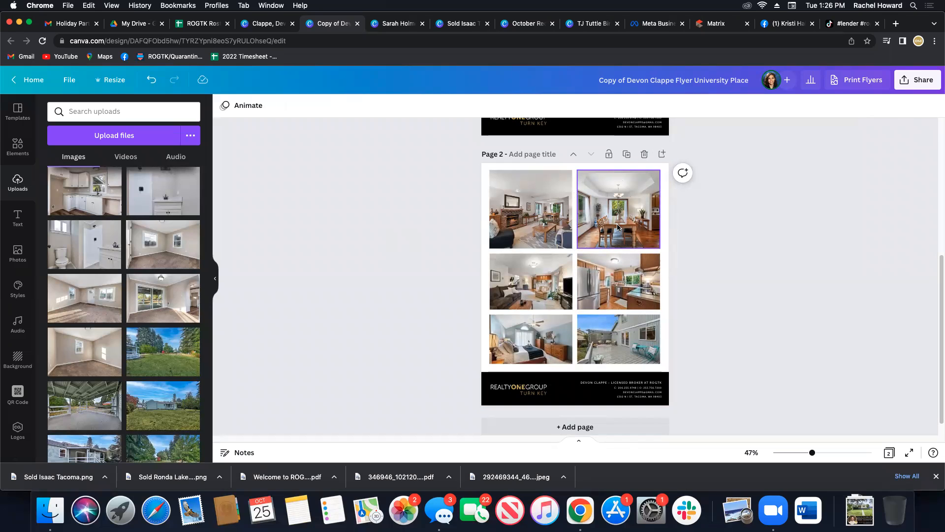
Try replacing the bedroom photo on page 2 with the uploaded bathroom vanity photo, and undo the replacement.
drag(90, 248, 518, 193)
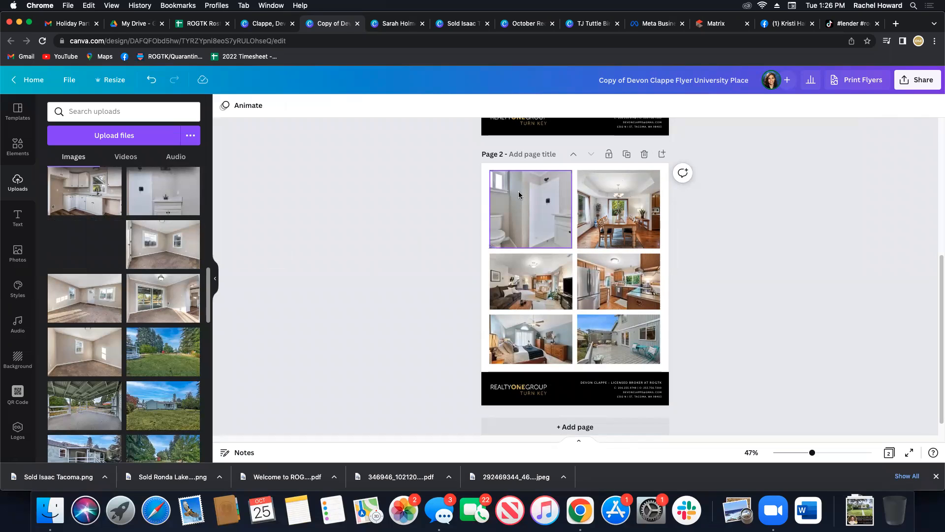
drag(518, 191, 515, 326)
drag(294, 299, 137, 247)
scroll(136, 247, up, 2)
scroll(137, 247, up, 3)
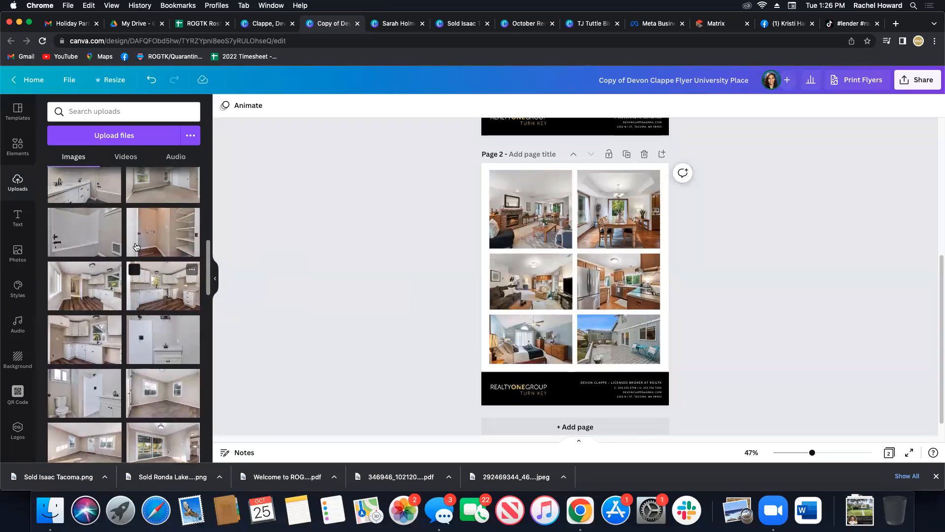
drag(118, 256, 523, 340)
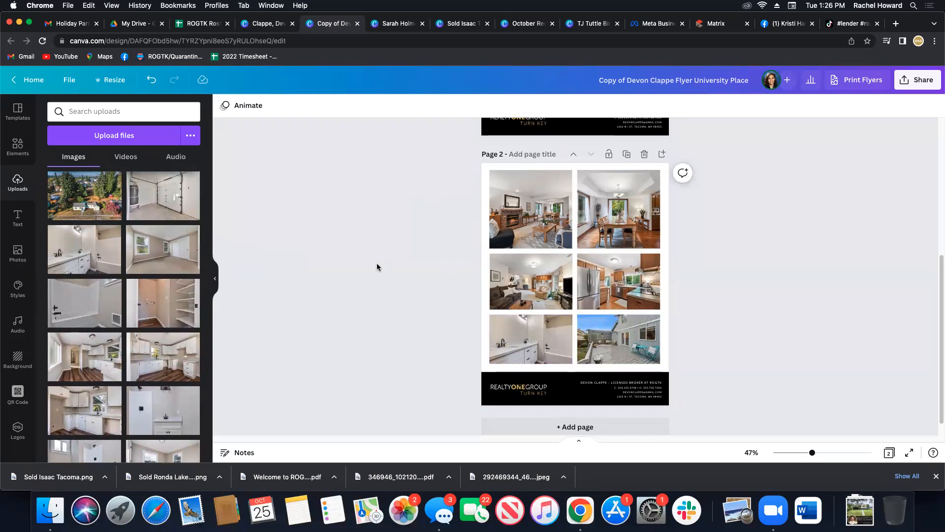
key(super+z)
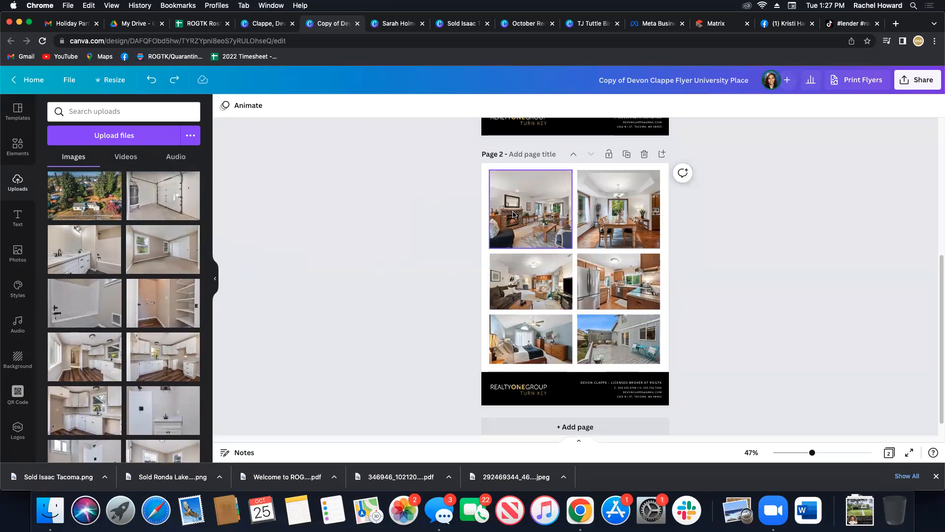
Switch to the agent's house post design and add a heading reading "New Listing" on page 2.
scroll(586, 207, up, 5)
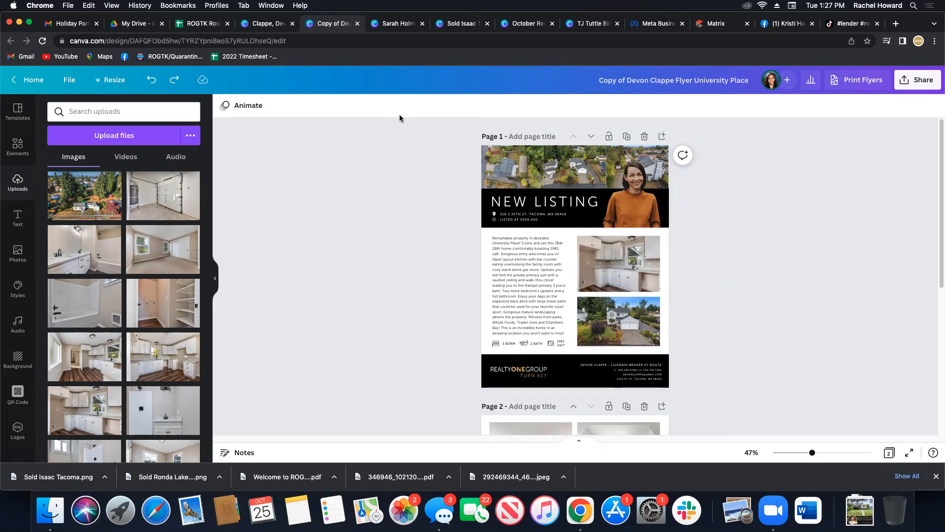
click(392, 25)
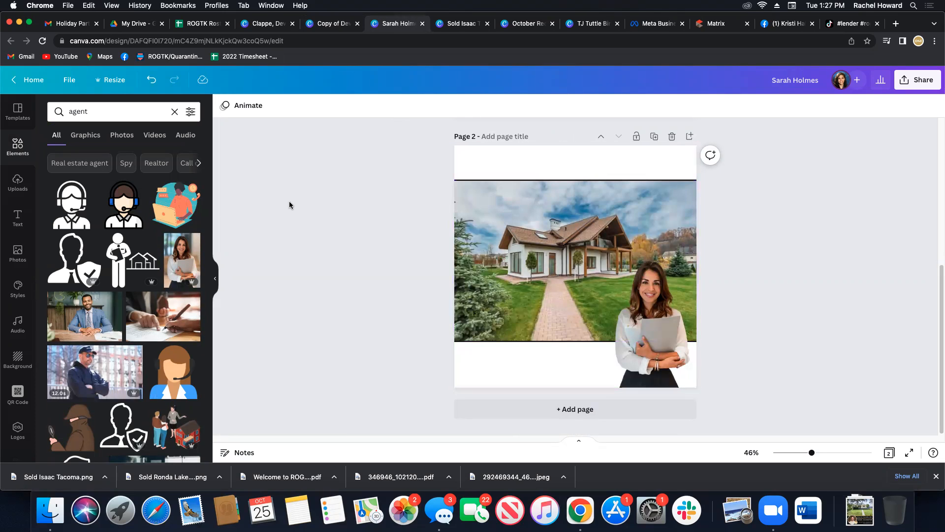
click(18, 217)
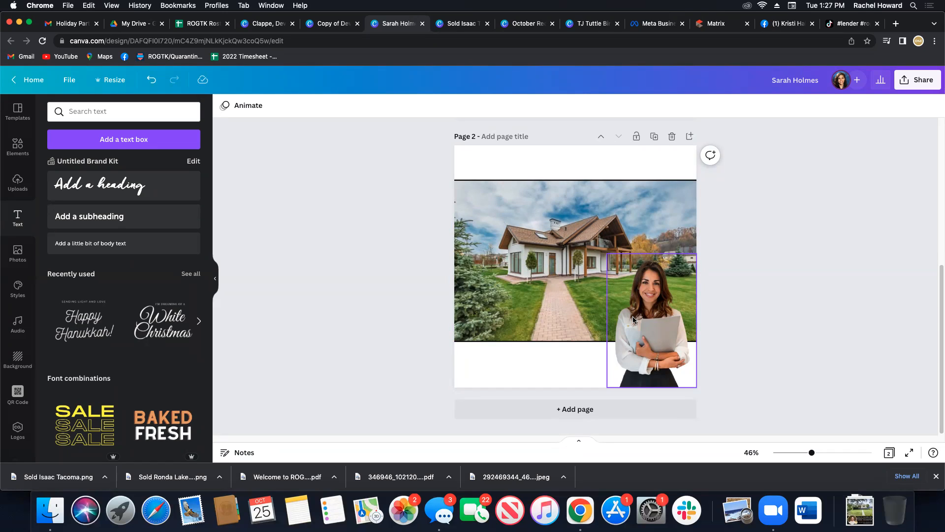
click(104, 183)
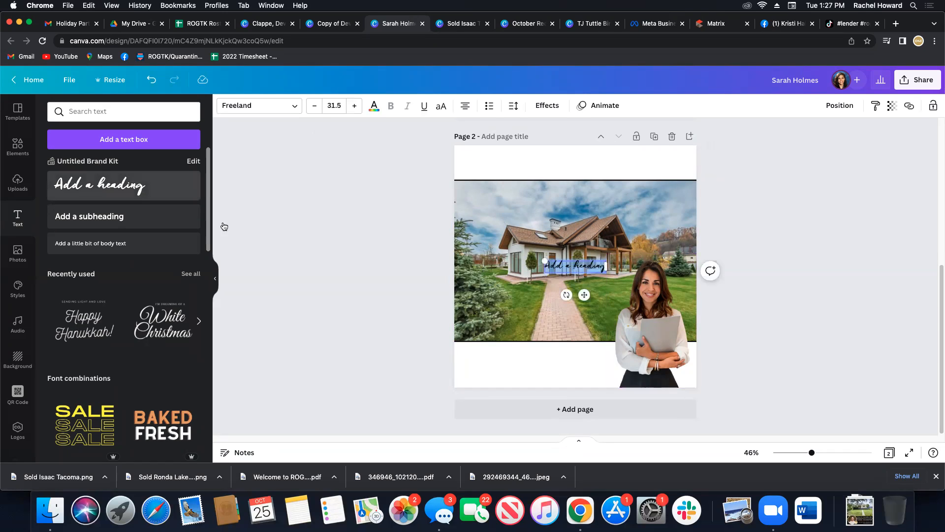
text(New Listing)
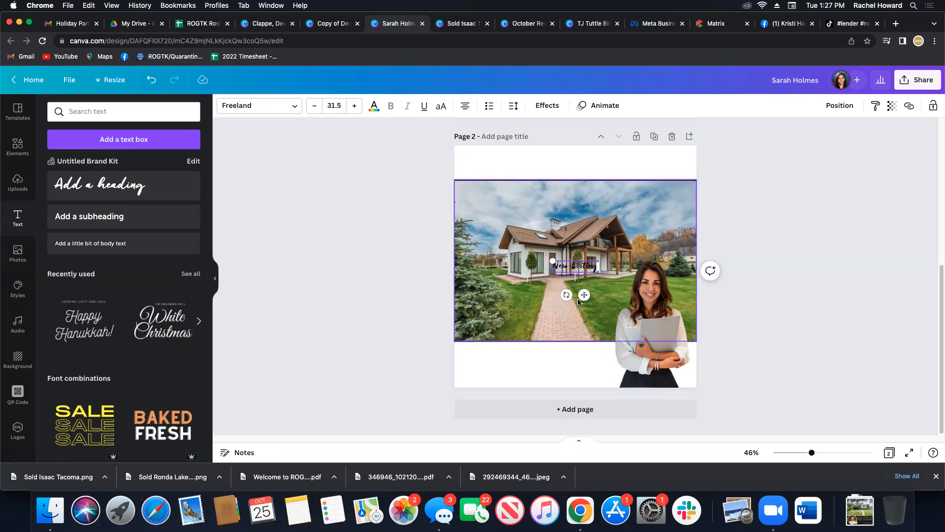
Enlarge the "New Listing" heading to about size 75 and place it in the house photo's upper-left corner.
drag(584, 294, 593, 236)
drag(528, 240, 523, 237)
click(368, 249)
Apply the Shadow effect to the "New Listing" heading and color its text brand white.
click(564, 202)
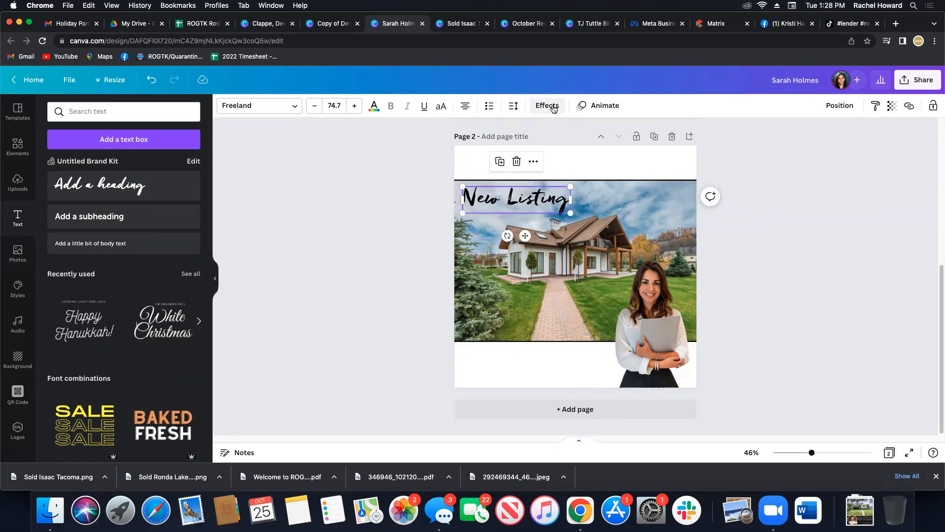
click(554, 108)
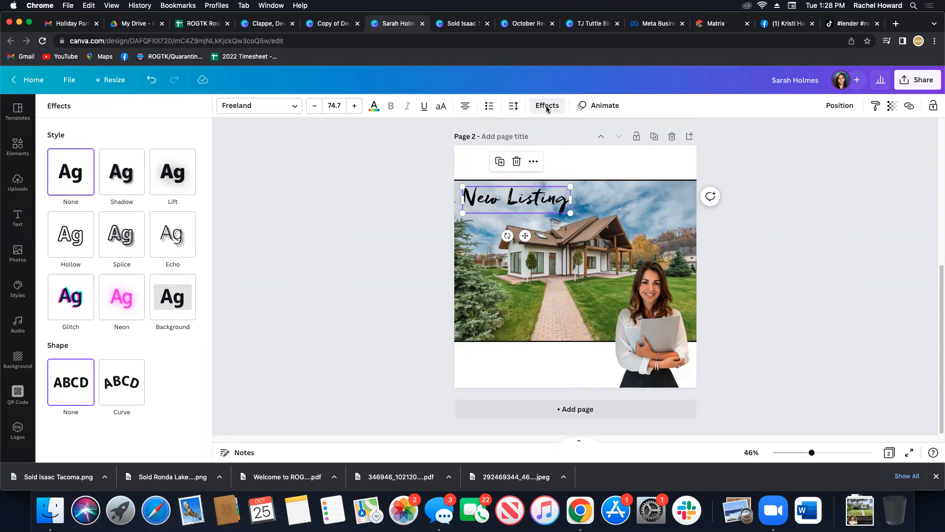
click(111, 186)
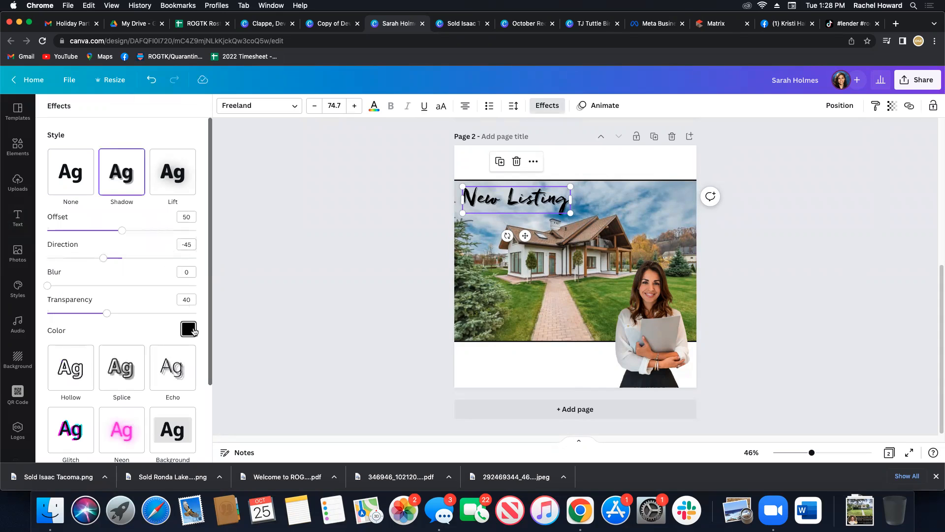
click(375, 111)
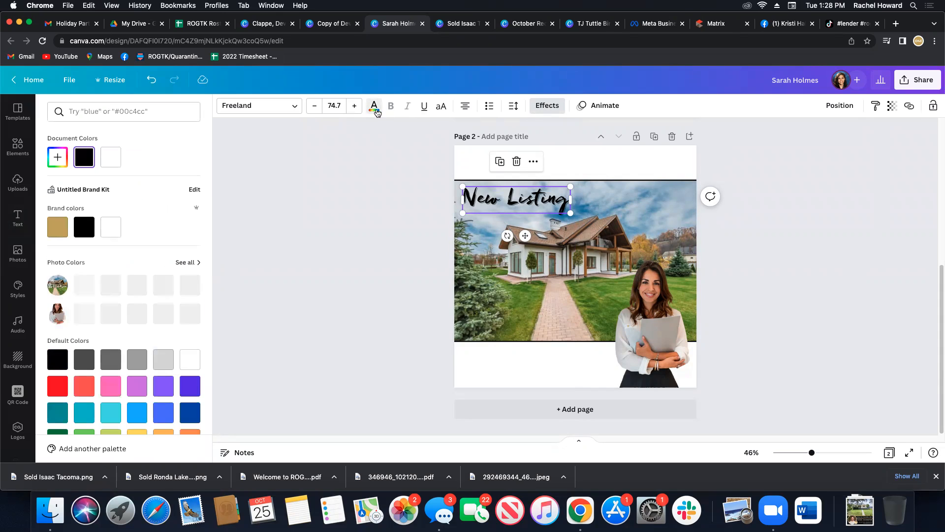
click(120, 226)
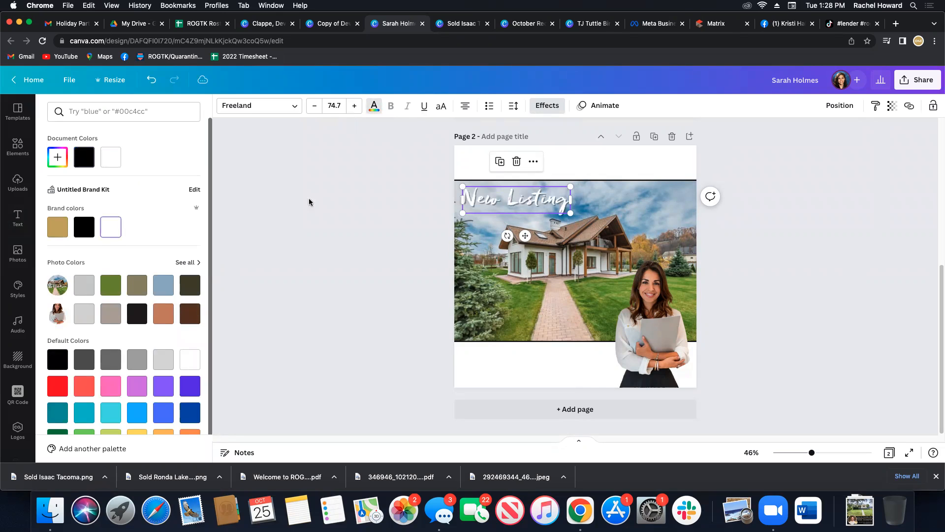
Set the transparency of the heading's shadow to 80.
click(547, 106)
click(186, 299)
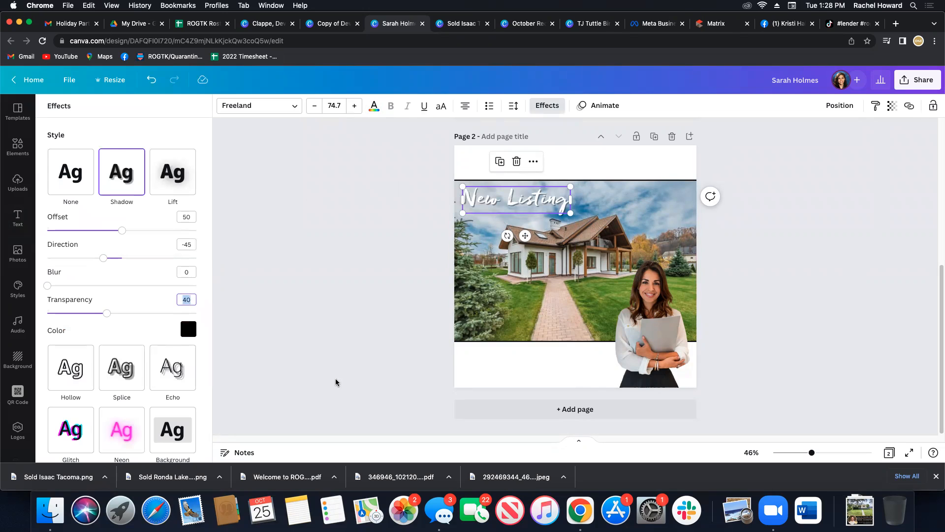
text(80)
key(Return)
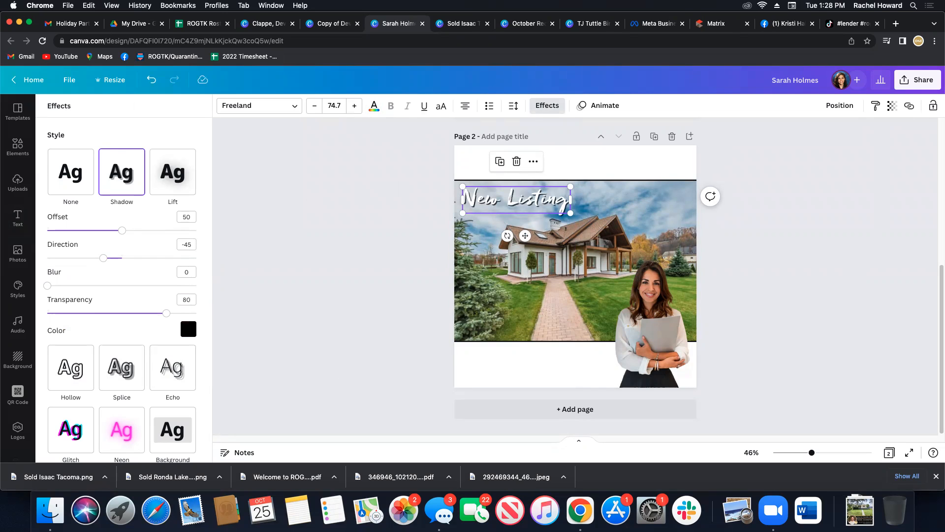
click(327, 297)
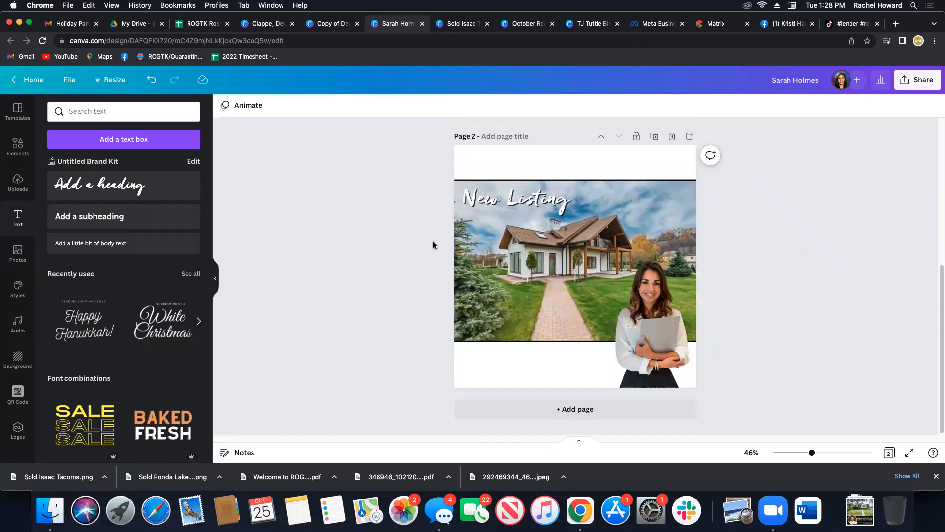
Replace the "New Listing" heading text on page 2 with "Just Closed!" and adjust its position slightly in the photo's upper-left corner.
double_click(512, 205)
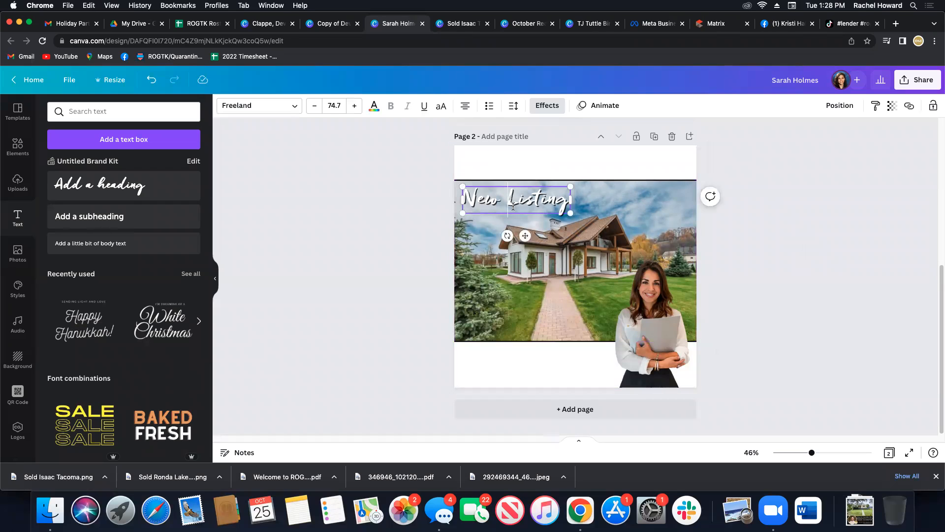
text(Jus)
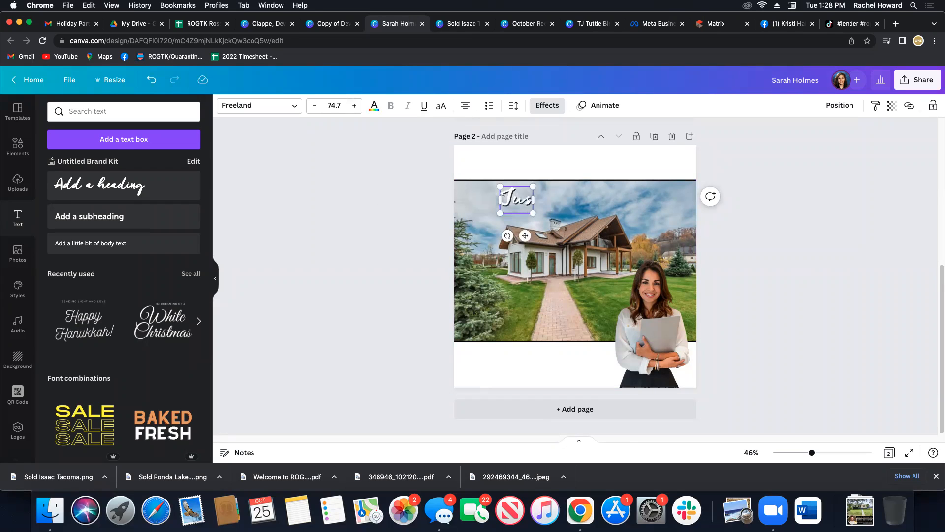
text(t Closed!)
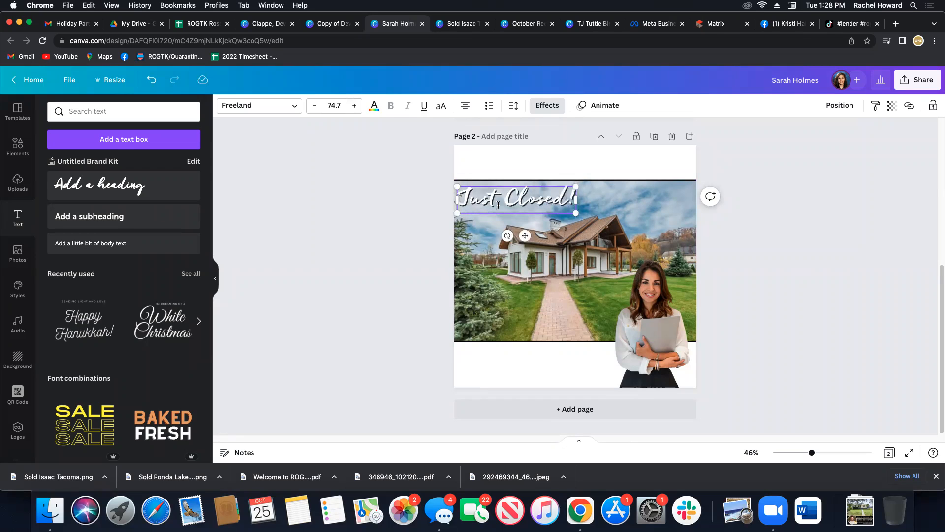
click(388, 221)
drag(531, 204, 534, 203)
click(408, 257)
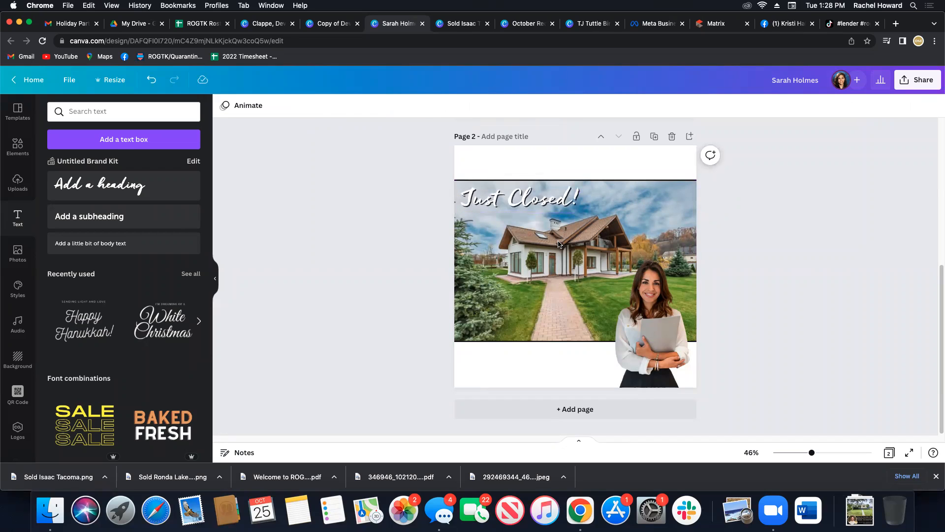
click(540, 200)
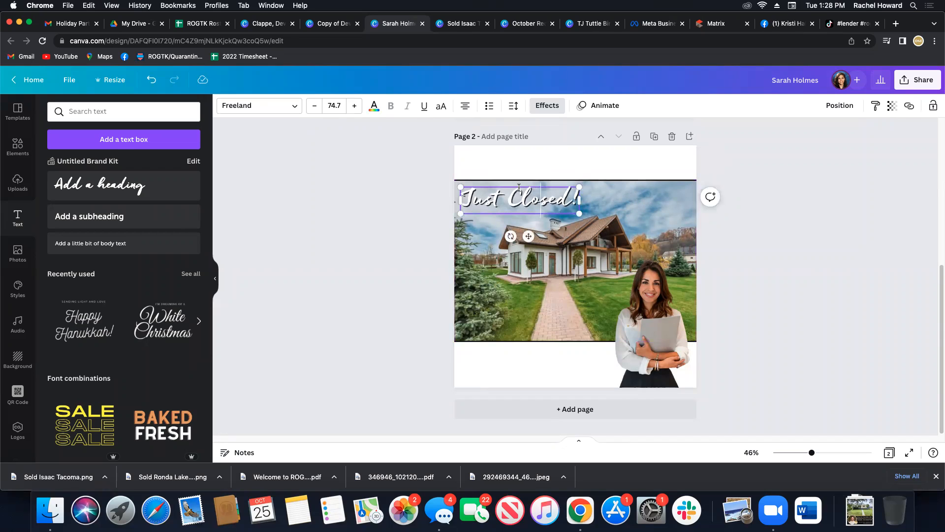
double_click(519, 200)
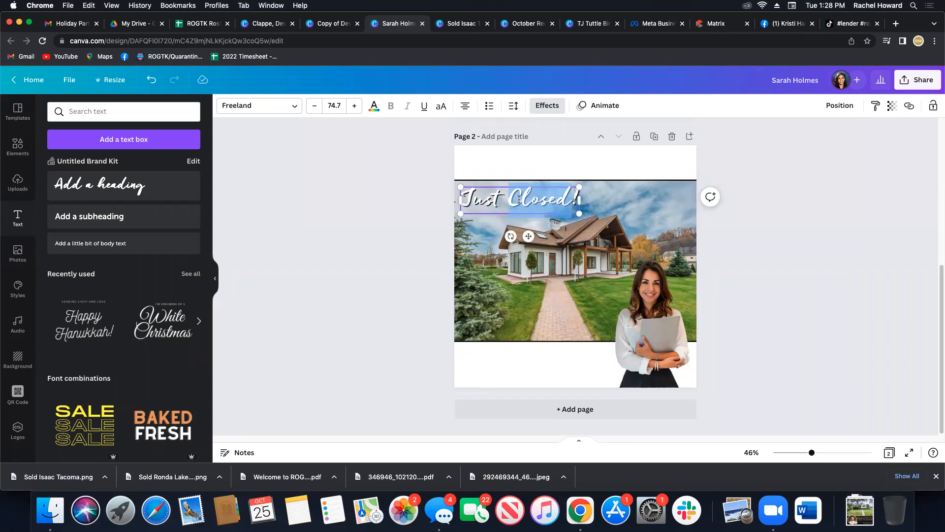
click(766, 201)
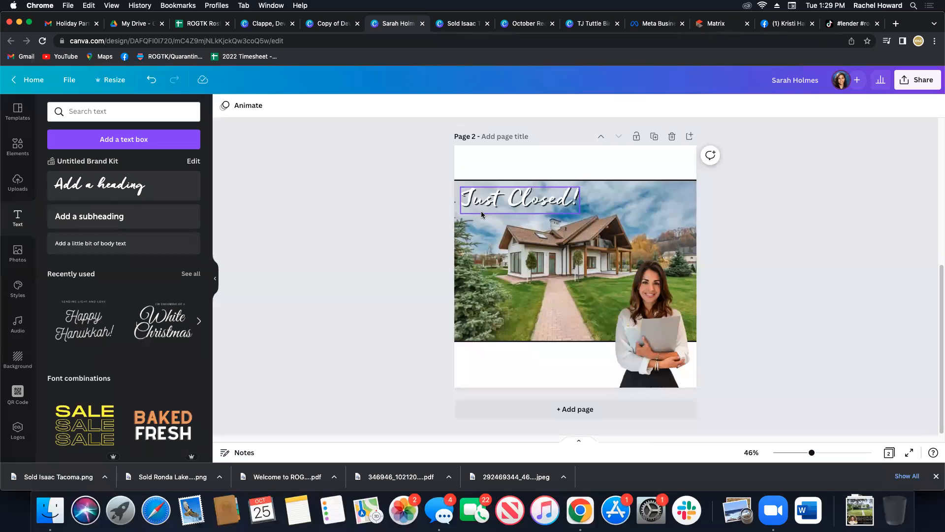
Select the house photo together with the "Just Closed!" heading and move them up close to the page's upper edge.
drag(436, 168, 585, 365)
drag(394, 146, 592, 359)
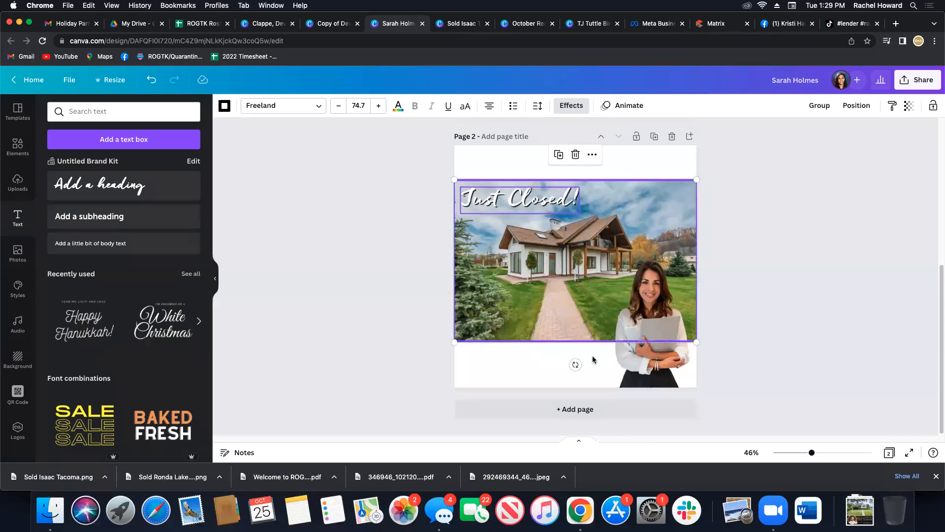
key(Up)
key(Up)
key(Up)
key(Up)
key(Up)
key(Up)
key(Up)
key(Up)
key(Up)
key(Up)
key(Up)
key(Up)
key(Up)
key(Up)
key(Up)
key(Up)
key(Up)
key(Up)
key(Up)
key(Up)
key(Up)
key(Up)
key(Up)
key(Up)
key(Up)
key(Up)
key(Up)
key(Up)
key(Up)
key(Up)
key(Up)
key(Up)
key(Up)
key(Up)
key(Up)
key(Up)
key(Up)
key(Up)
key(Up)
key(Up)
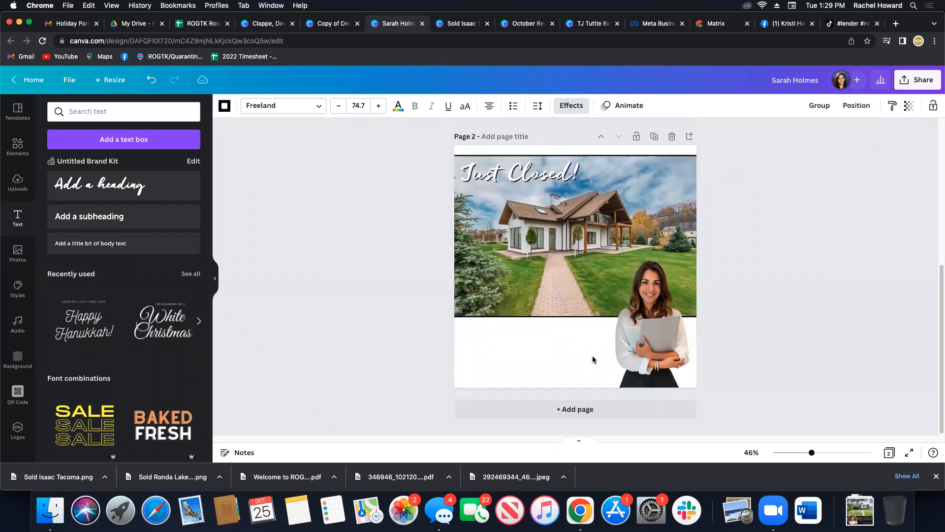
key(shift+Down)
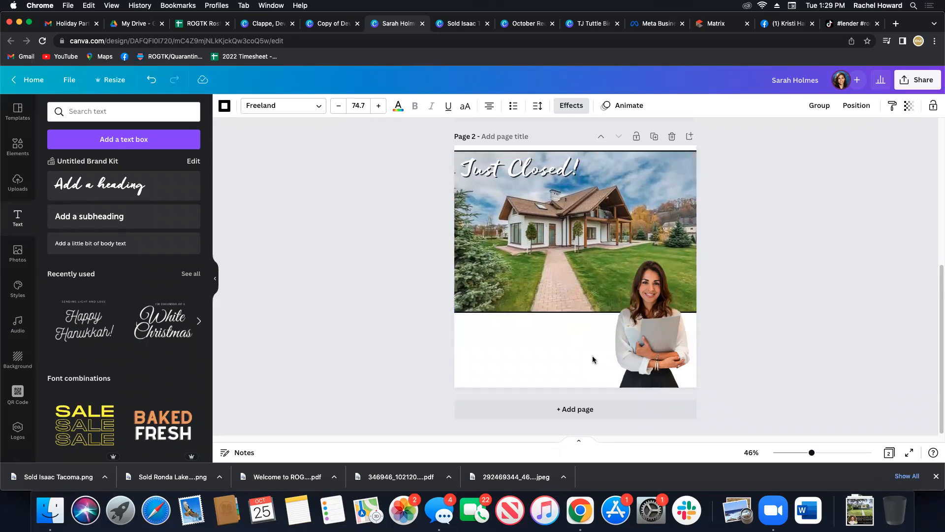
click(716, 272)
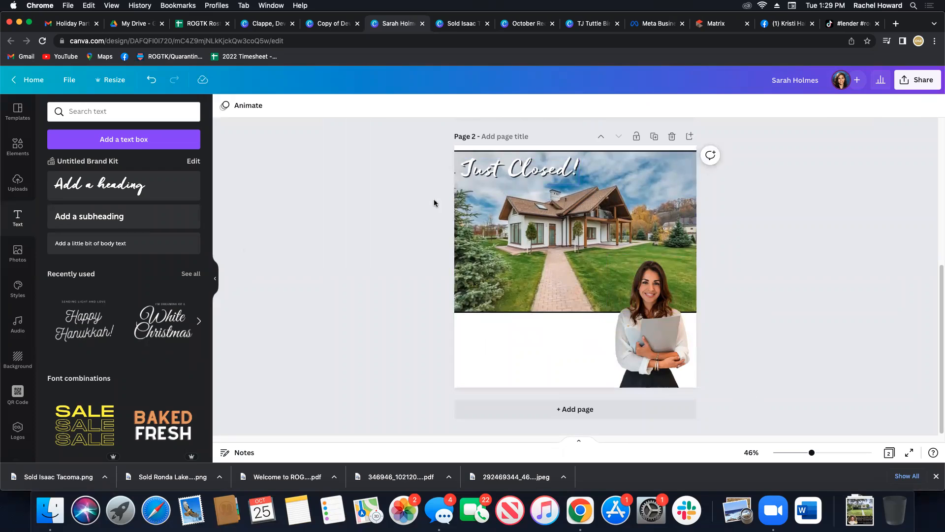
Add a subheading text box and place it in the white area just below the house photo.
click(119, 218)
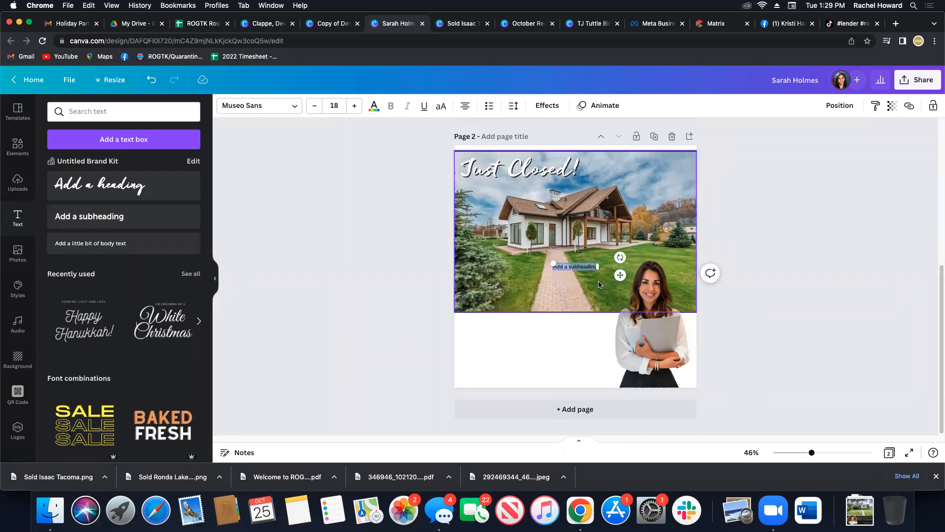
drag(618, 274, 526, 334)
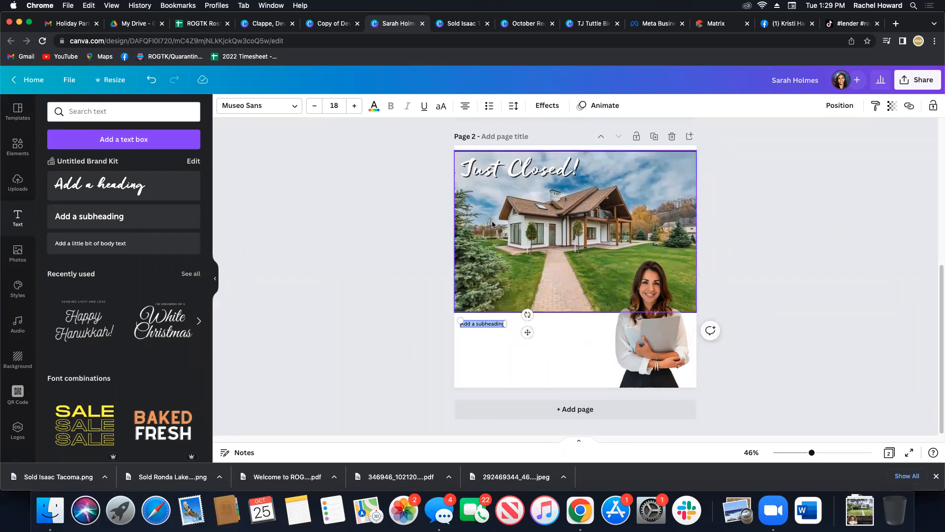
Open the subheading's font choices and the font upload file picker, and leave them without uploading a font.
click(296, 106)
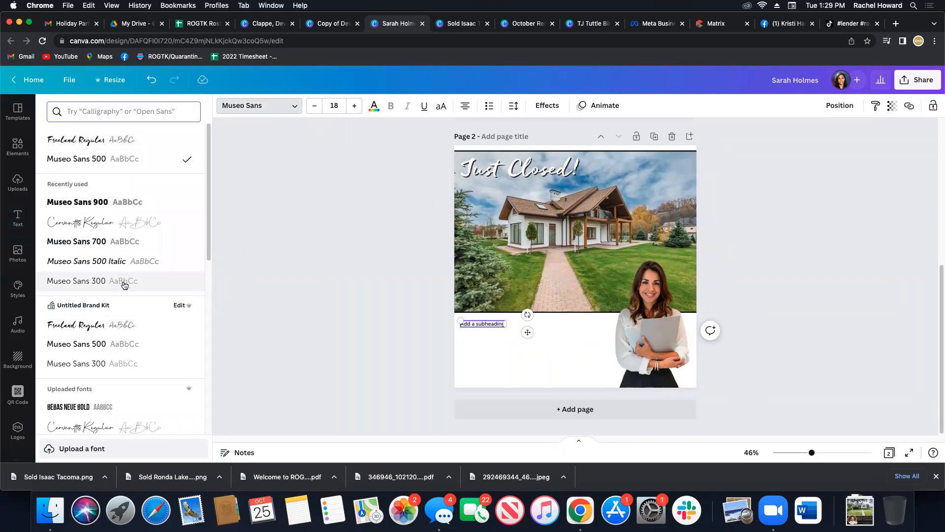
click(95, 450)
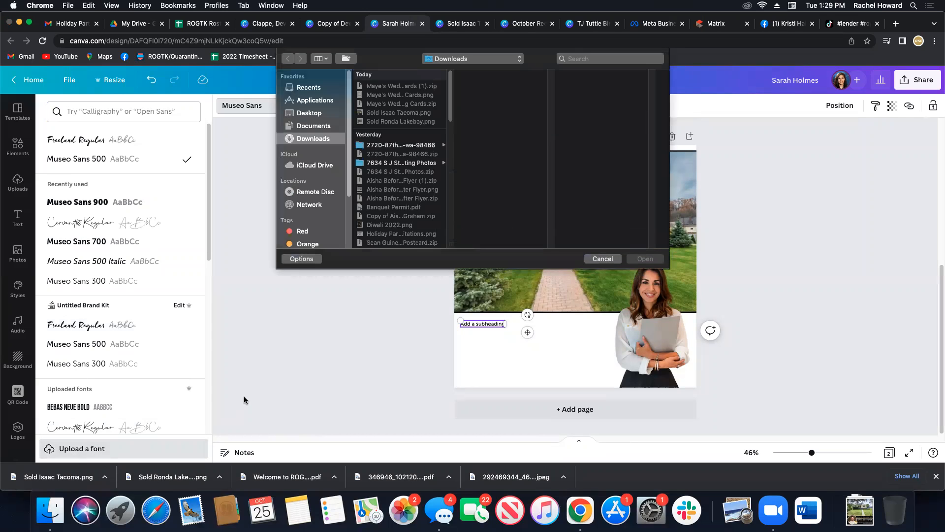
click(603, 259)
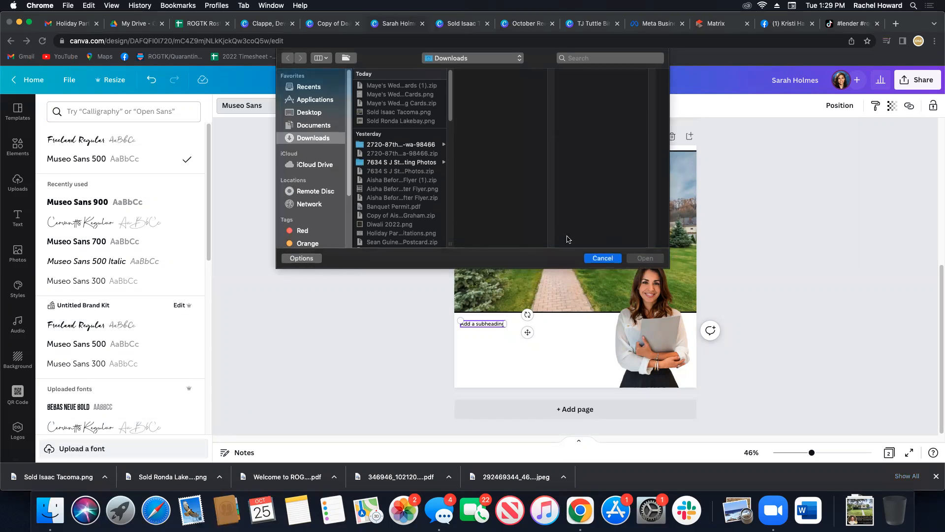
double_click(467, 324)
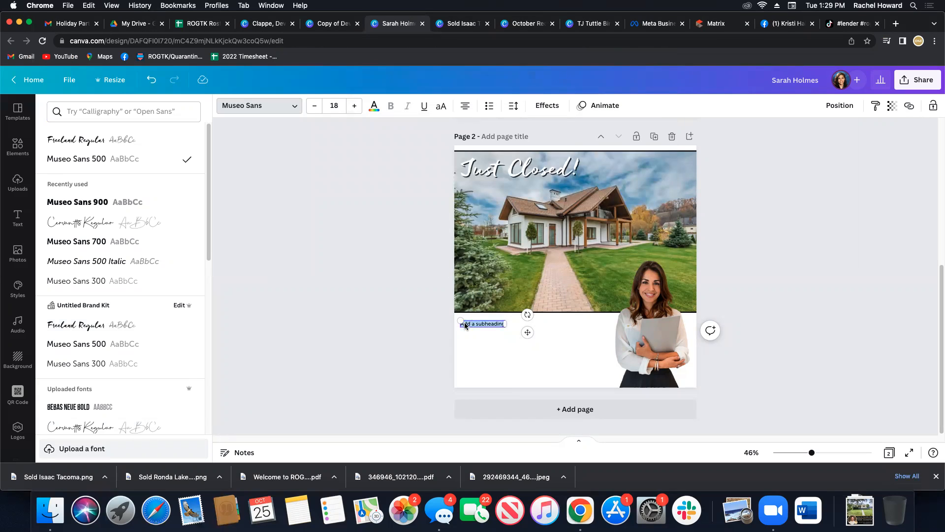
scroll(211, 373, down, 5)
scroll(120, 298, up, 10)
click(427, 298)
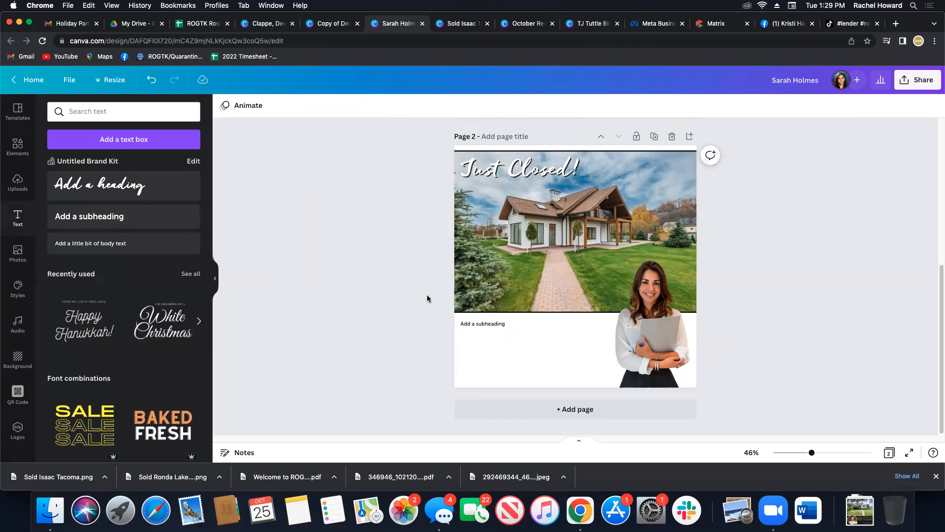
click(475, 185)
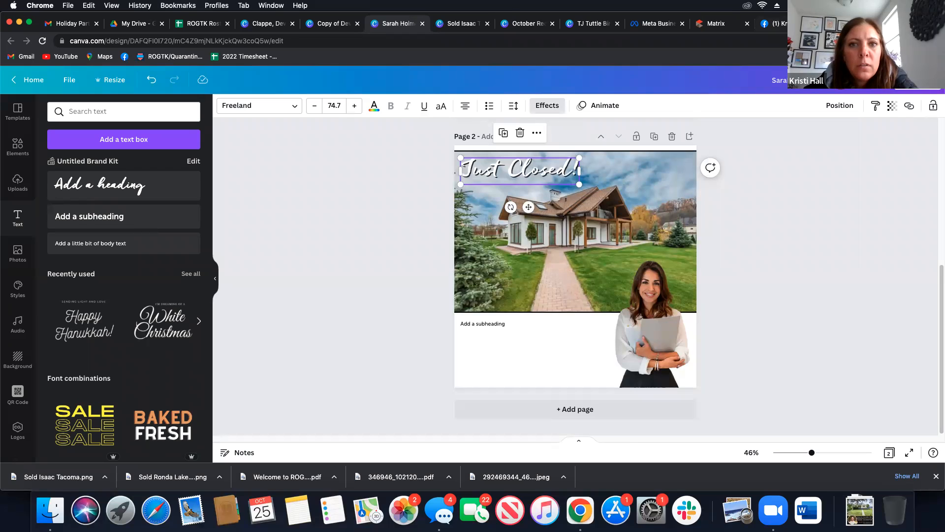
Open branding.realtyonegroup.com in a new browser tab and examine the brand colors and the primary and secondary fonts in its styling resources.
click(895, 24)
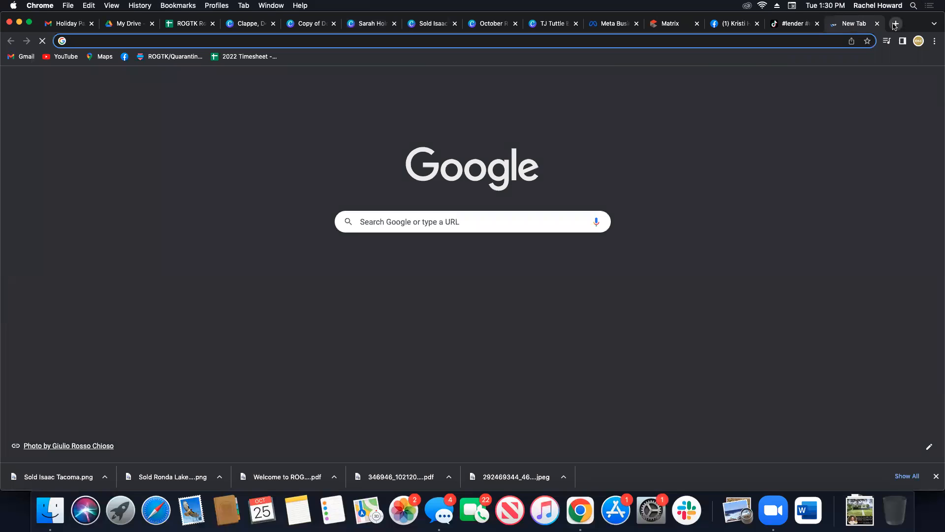
text(branding.realtyonegroup.com)
key(Return)
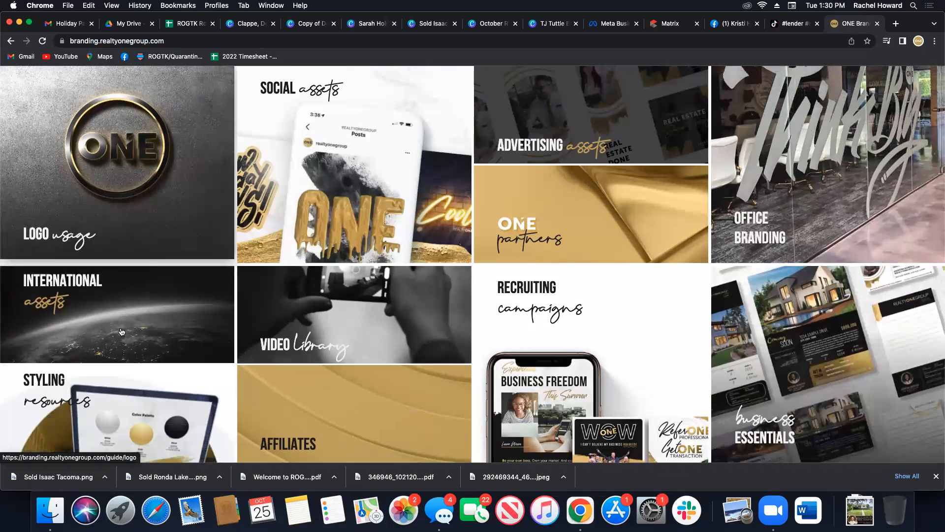
click(143, 424)
scroll(459, 342, down, 3)
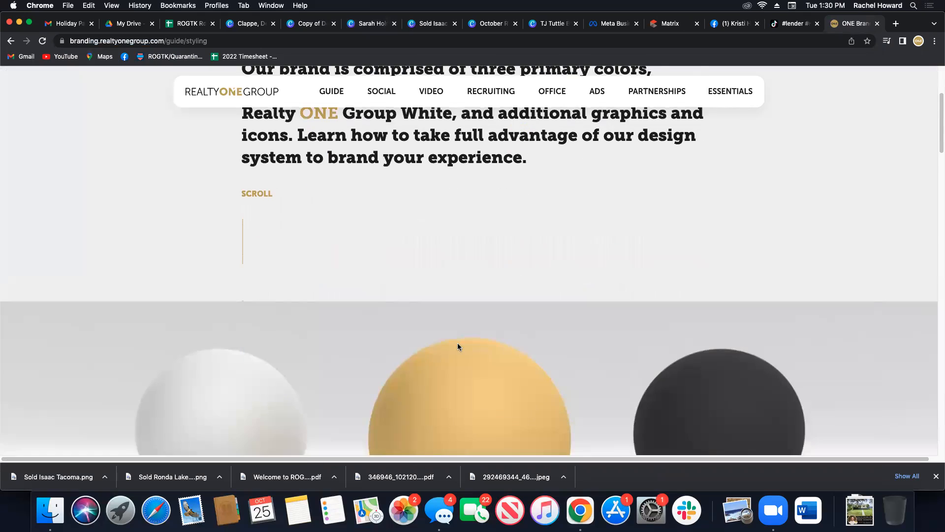
scroll(457, 343, down, 6)
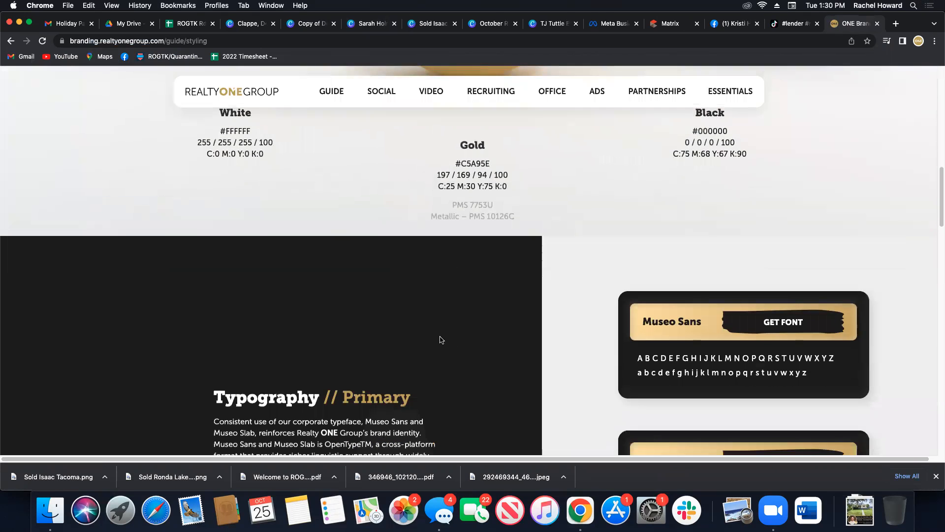
scroll(473, 329, down, 5)
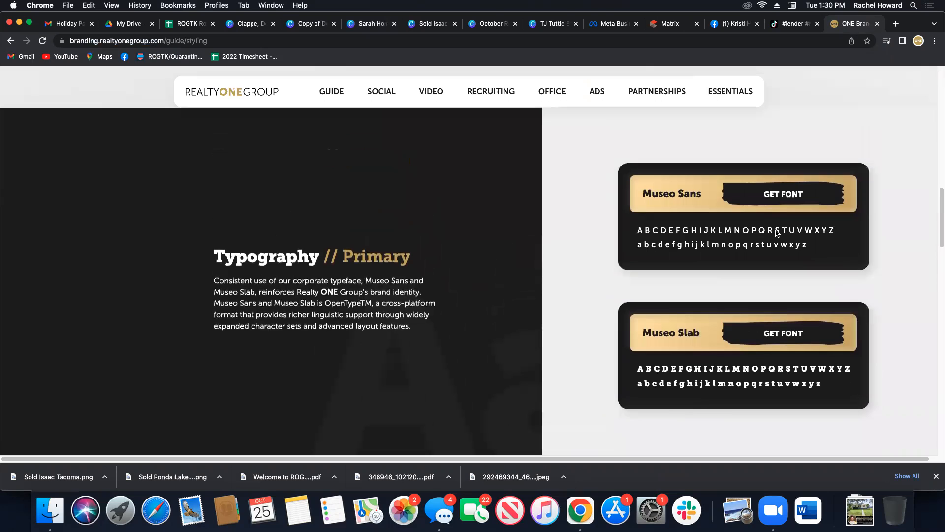
scroll(686, 355, down, 5)
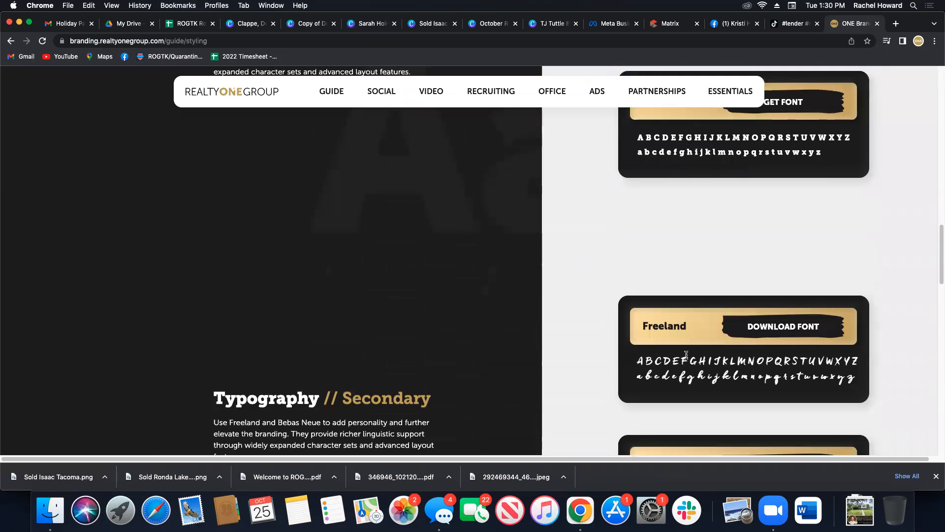
scroll(686, 354, down, 3)
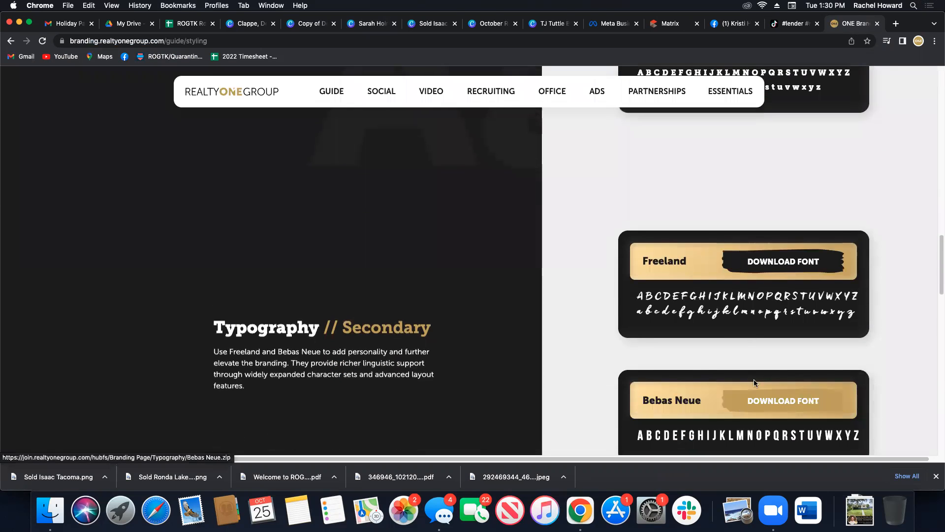
scroll(754, 382, down, 5)
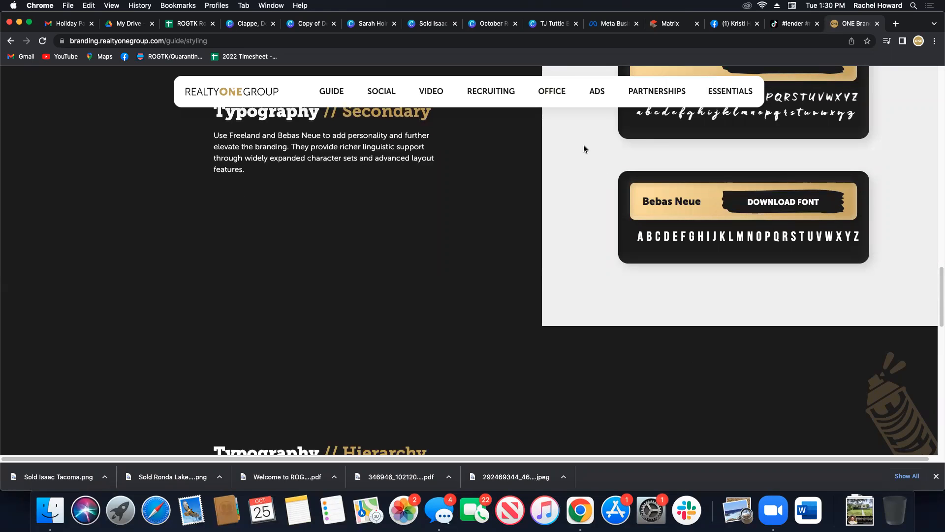
Return to the agent's house post design and review the fonts available for the "Just Closed!" heading, including the font upload option and uploaded fonts.
click(359, 31)
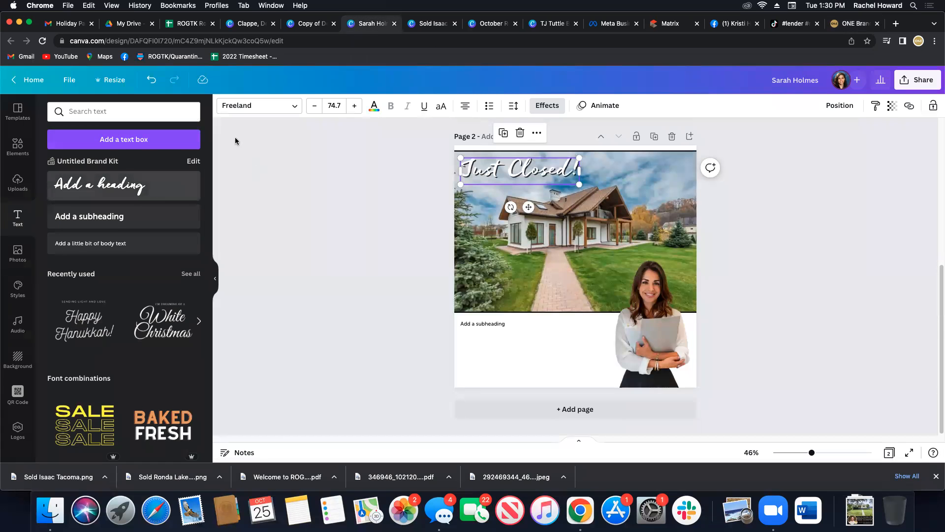
click(258, 108)
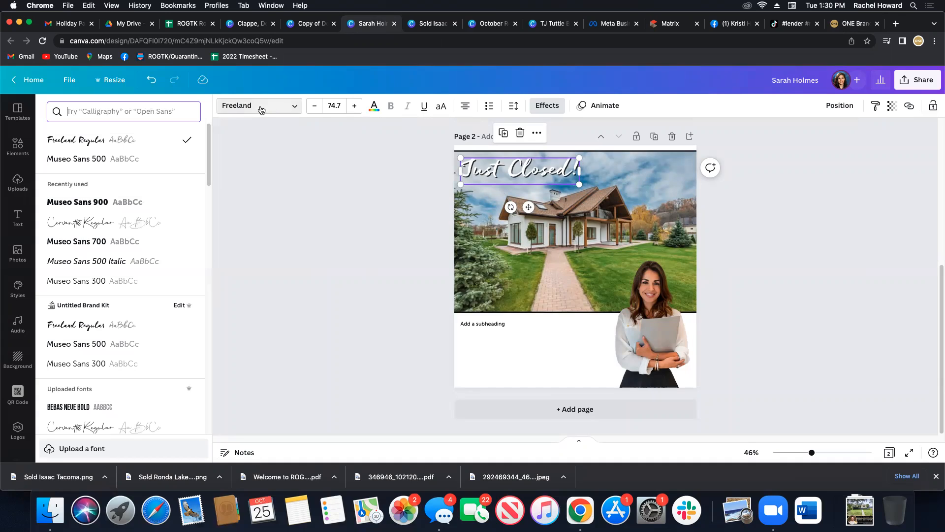
click(167, 447)
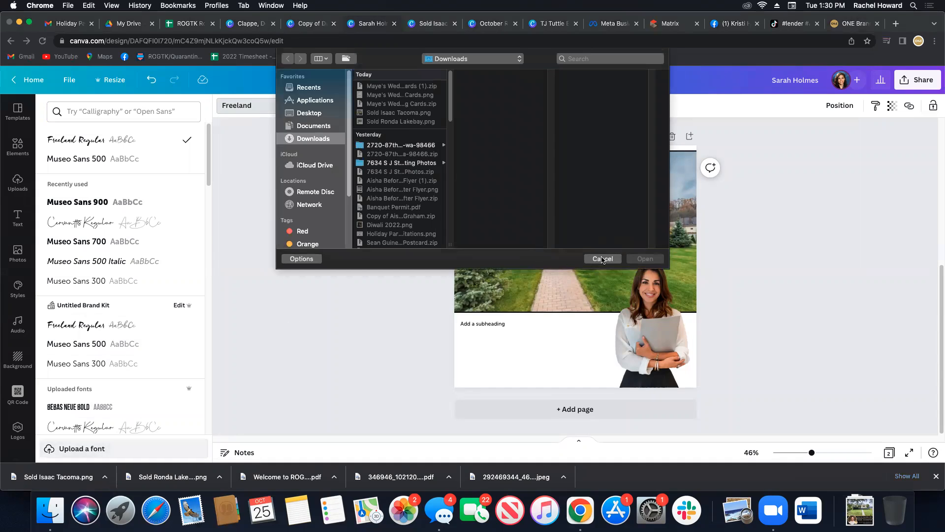
click(602, 258)
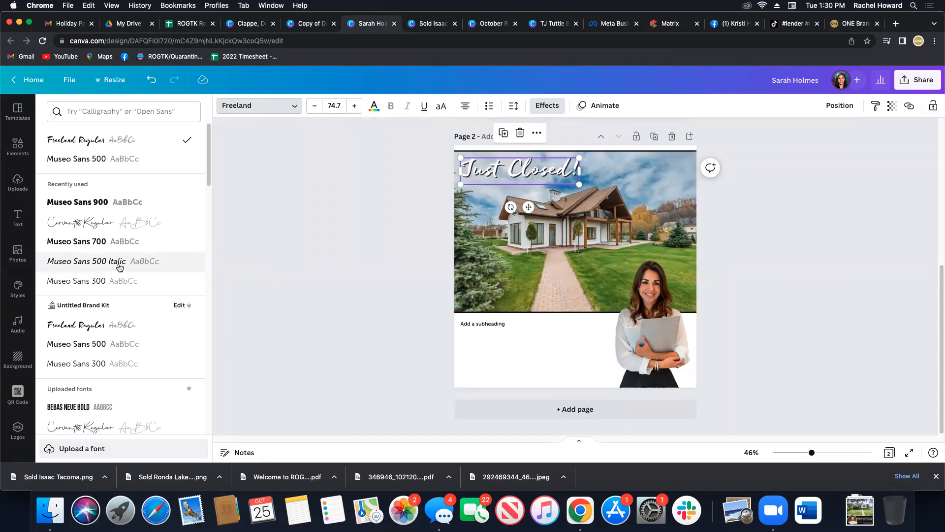
scroll(134, 316, down, 3)
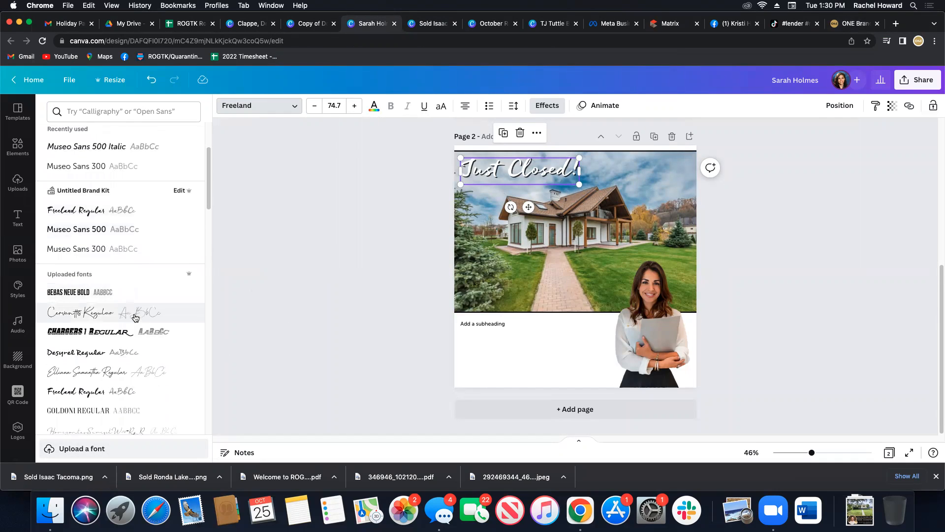
scroll(135, 318, down, 2)
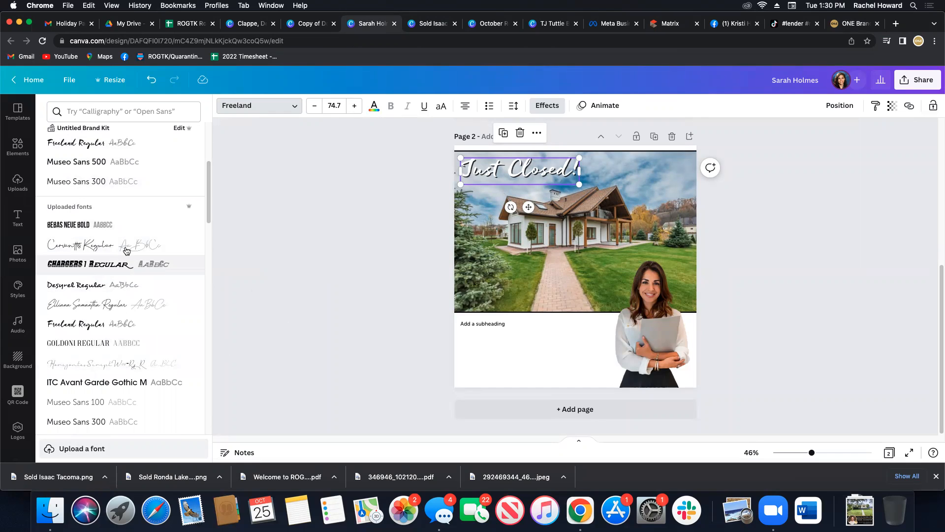
scroll(158, 320, down, 2)
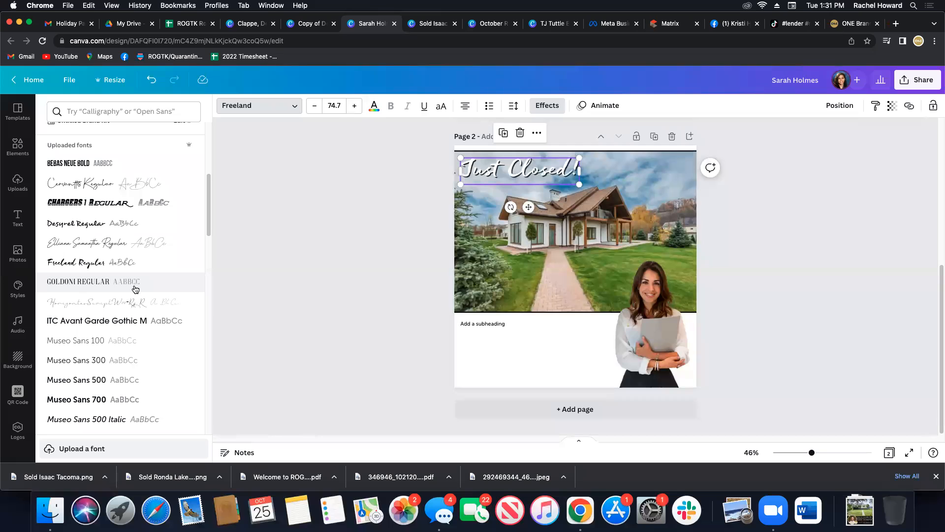
scroll(141, 348, down, 4)
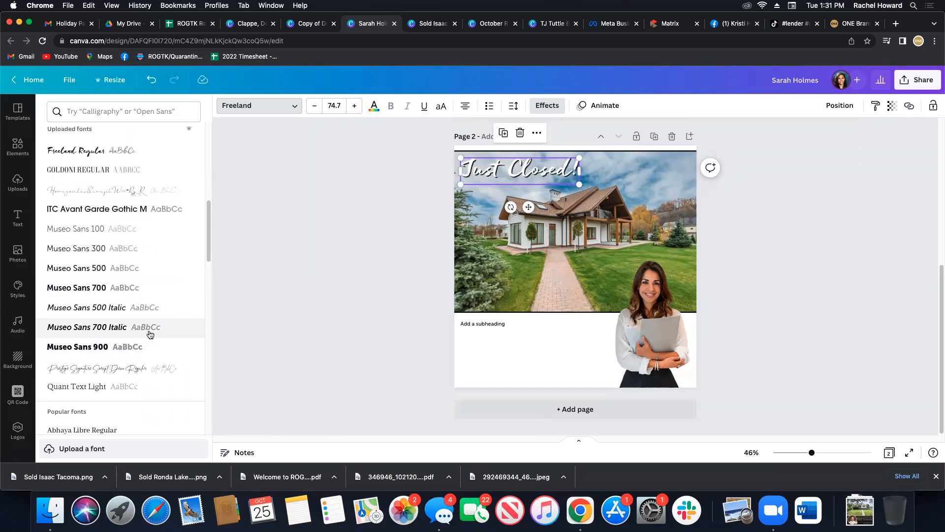
click(314, 256)
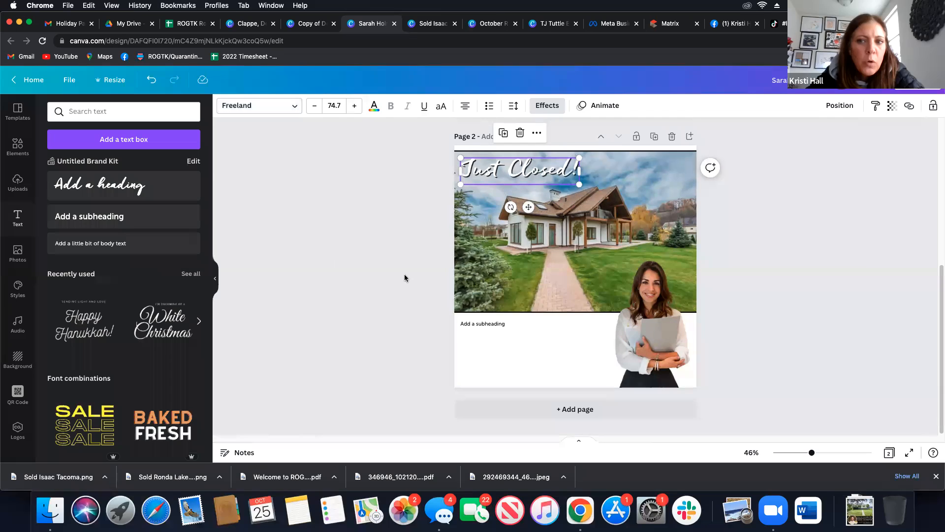
click(774, 329)
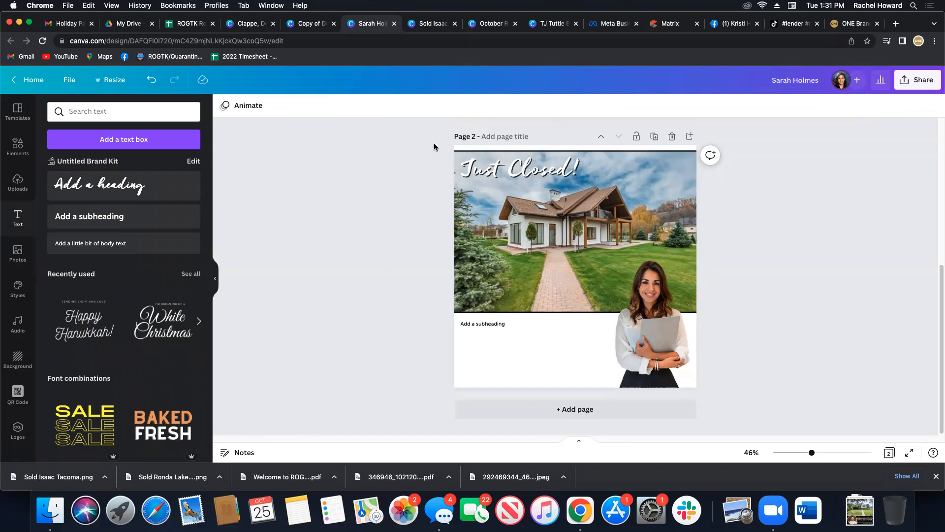
drag(434, 146, 575, 382)
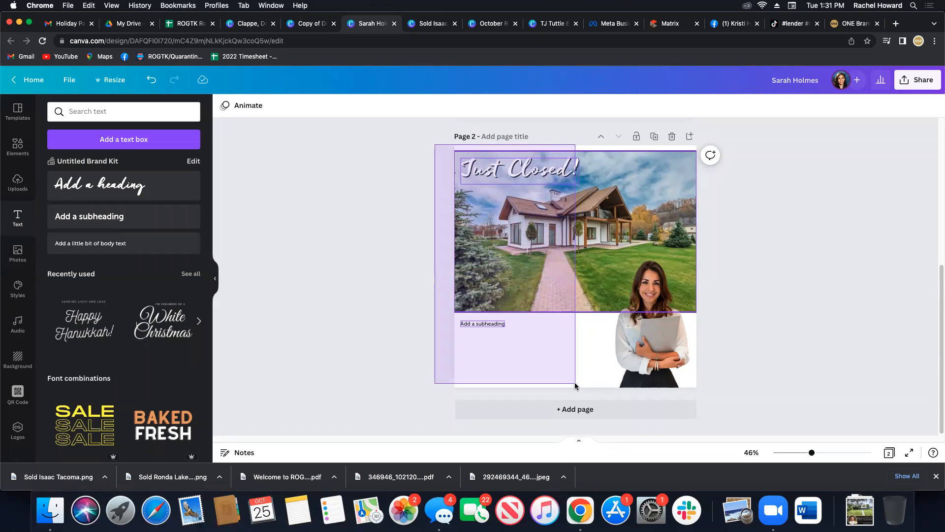
drag(574, 382, 575, 382)
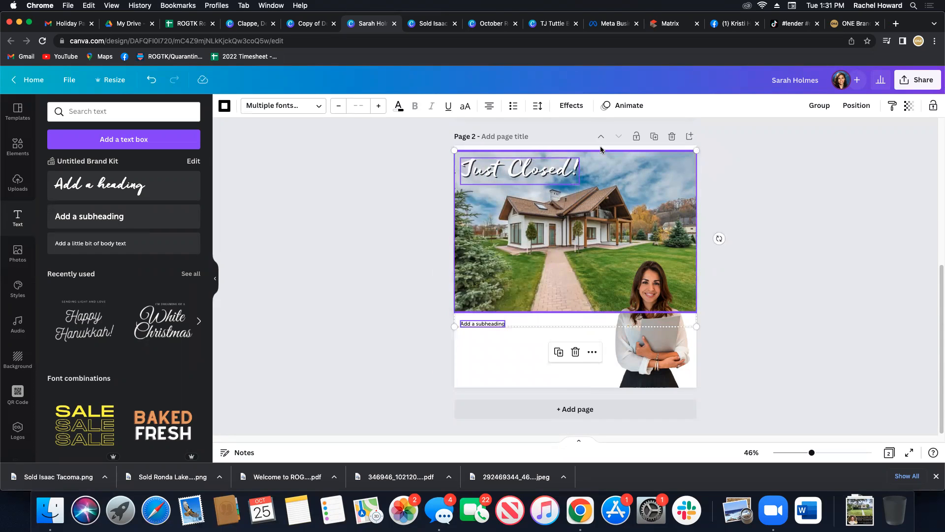
click(752, 275)
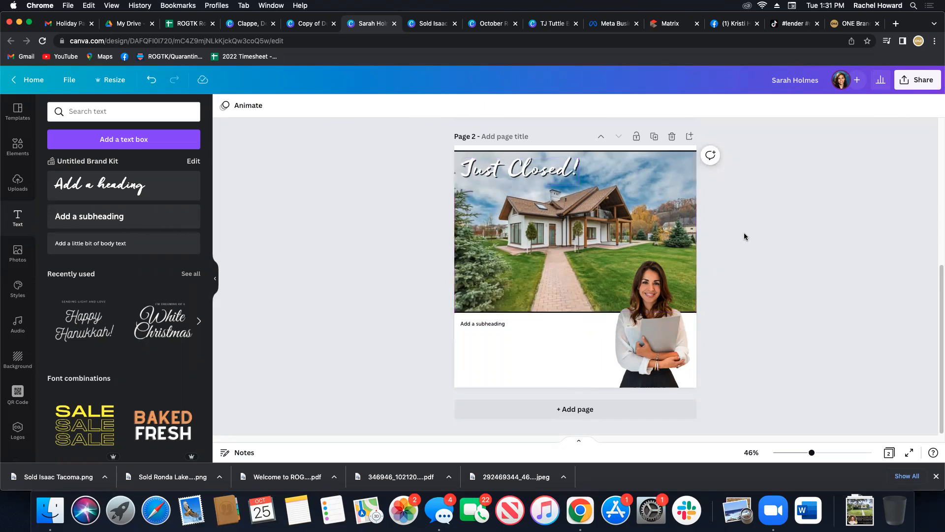
click(606, 197)
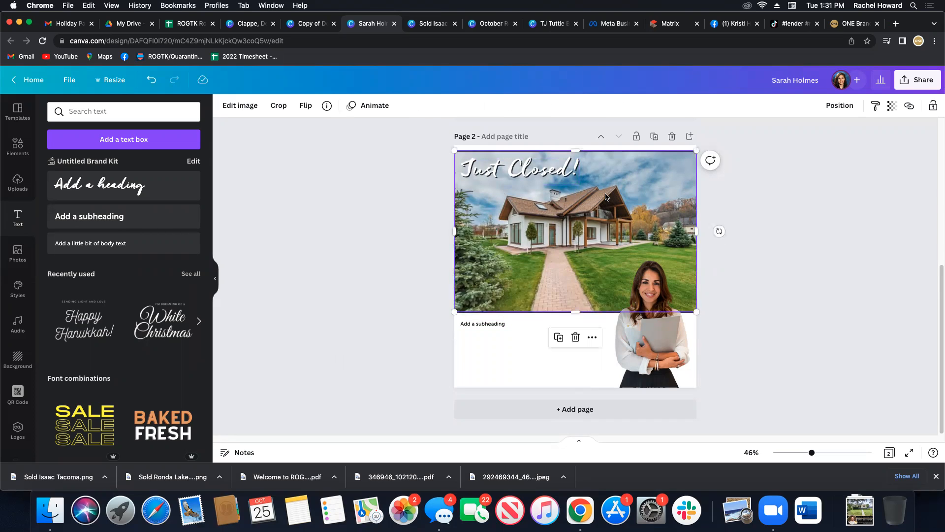
shift+click(613, 163)
click(517, 182)
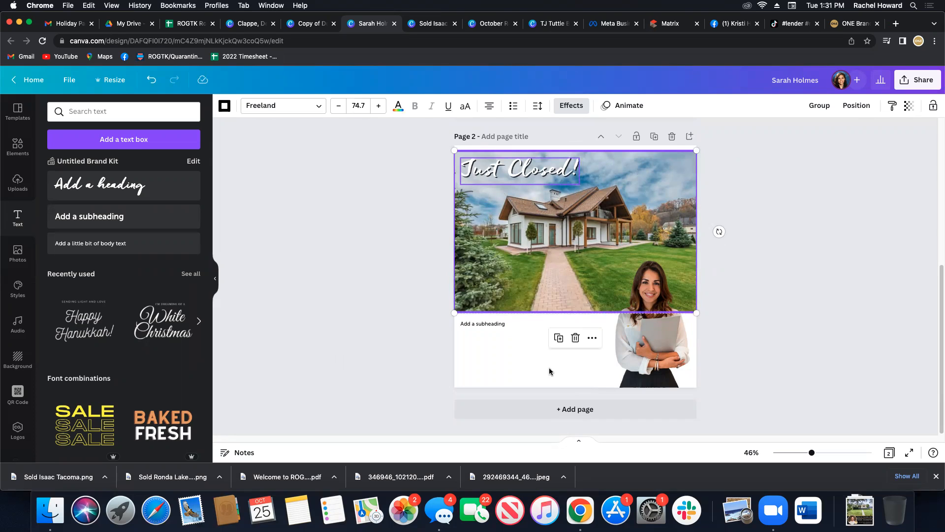
click(405, 369)
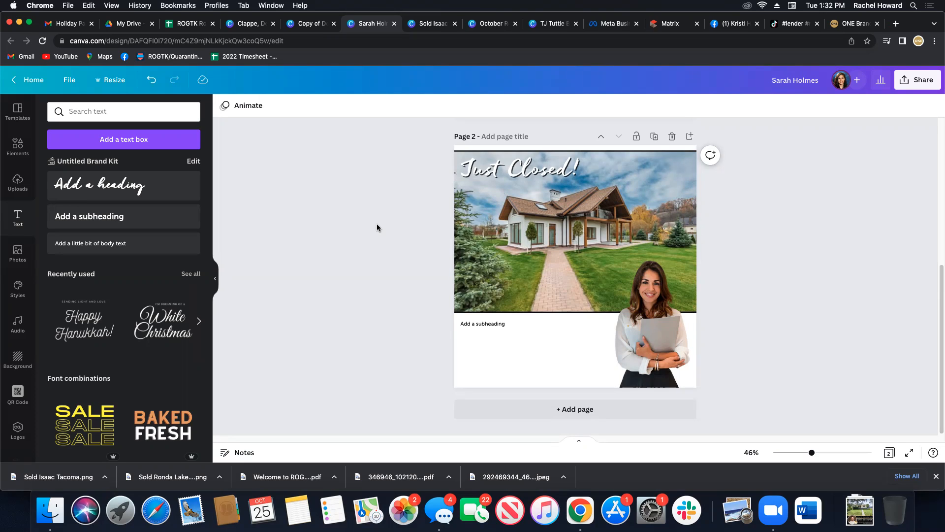
drag(422, 135, 586, 321)
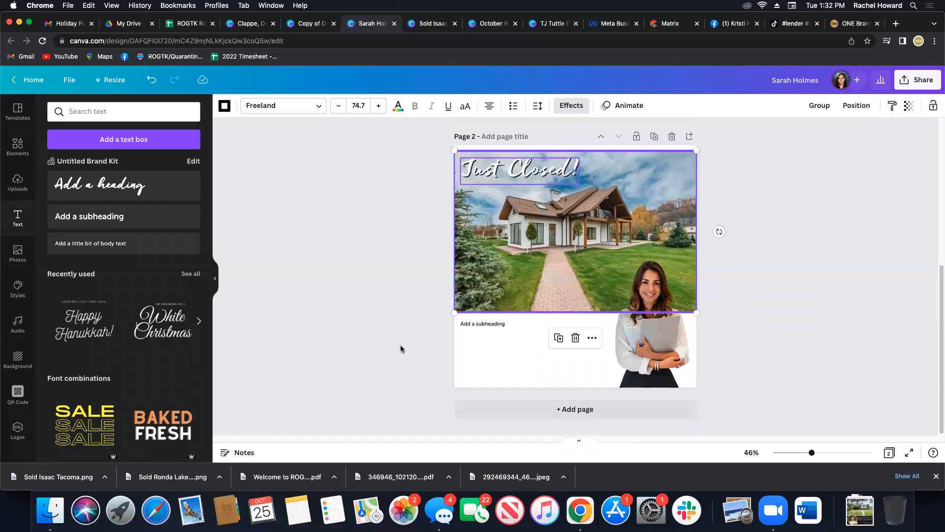
click(394, 290)
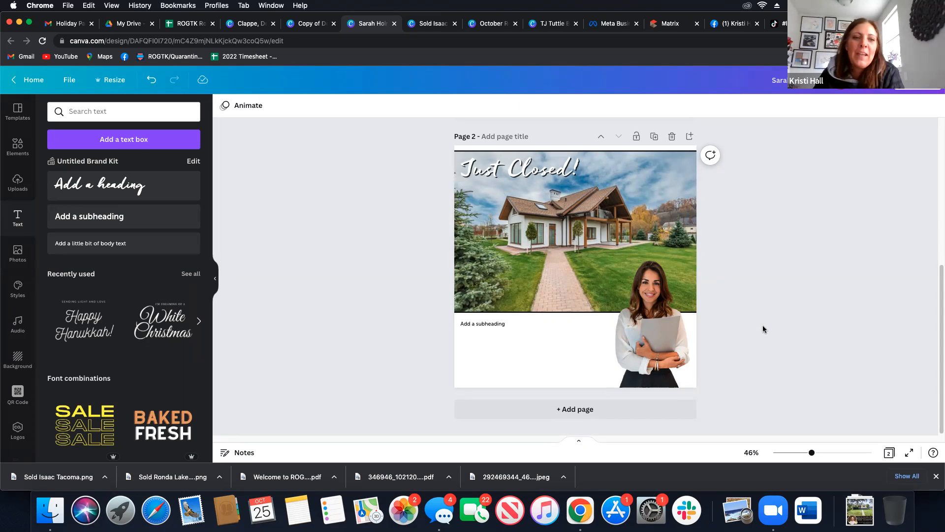
click(536, 180)
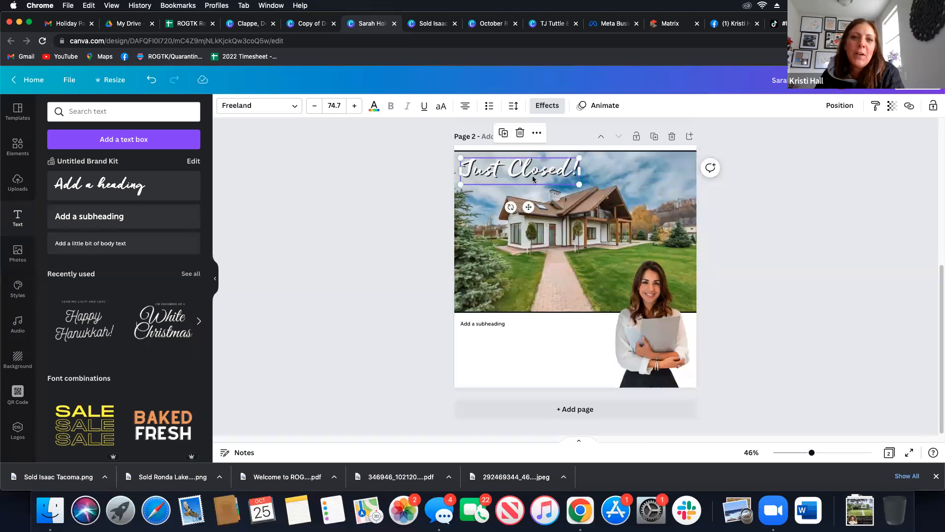
click(442, 284)
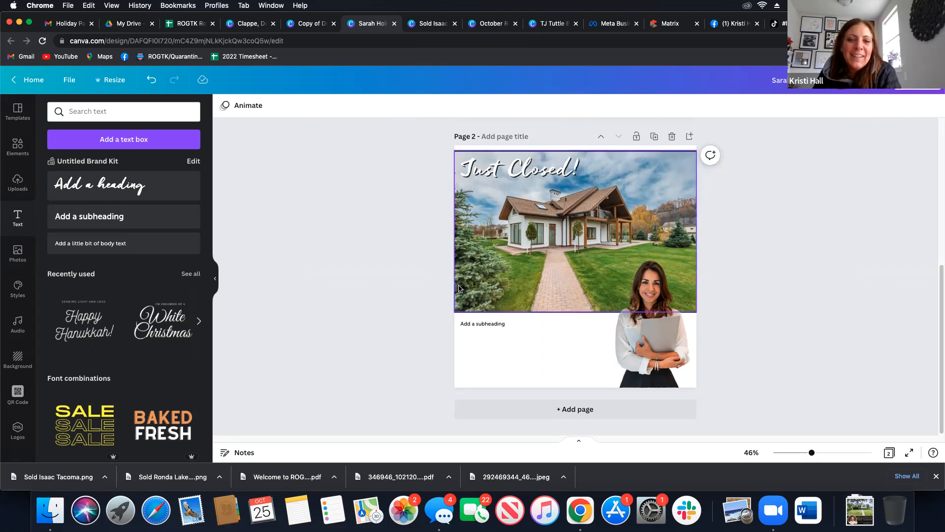
Add a third page to the design and search the templates for halloween.
click(561, 417)
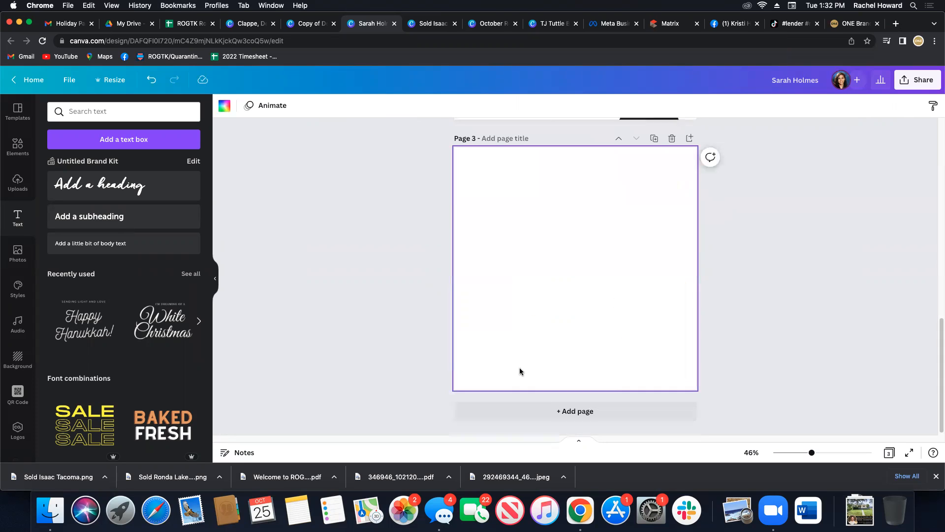
click(18, 112)
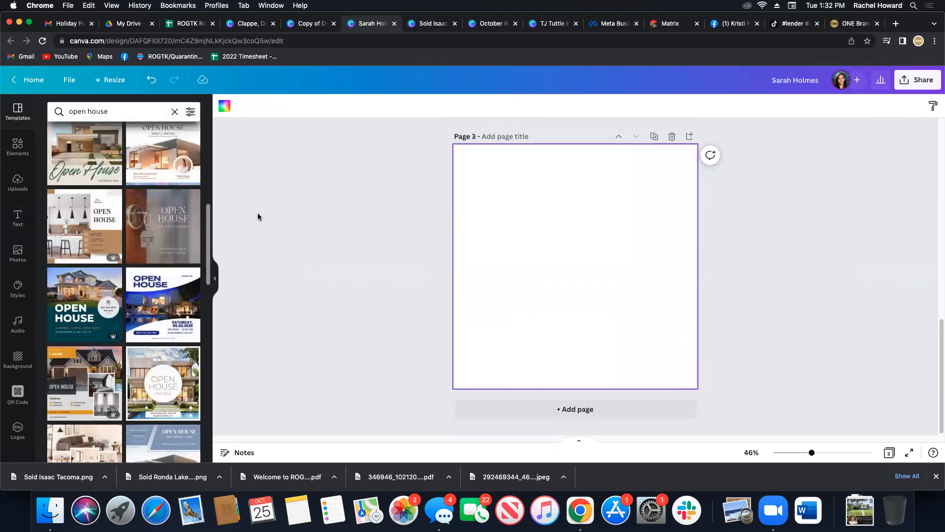
click(127, 111)
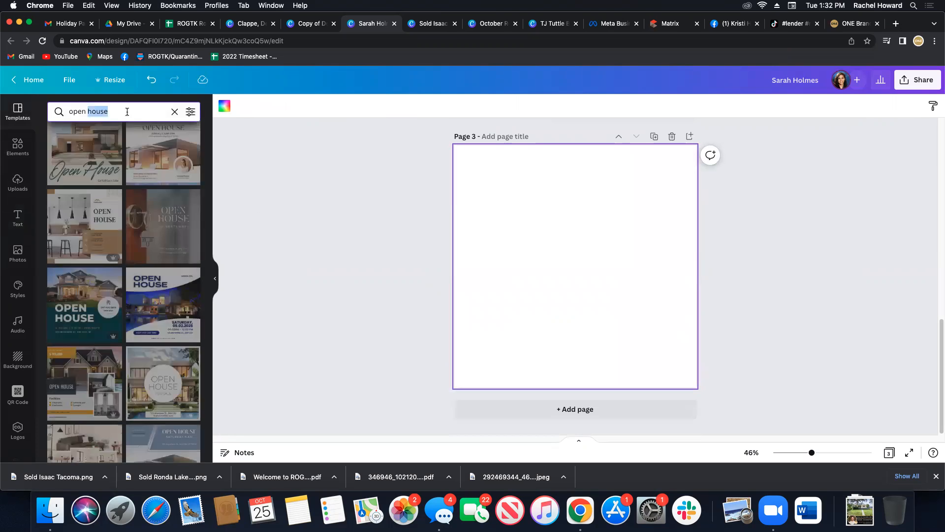
text(halloween)
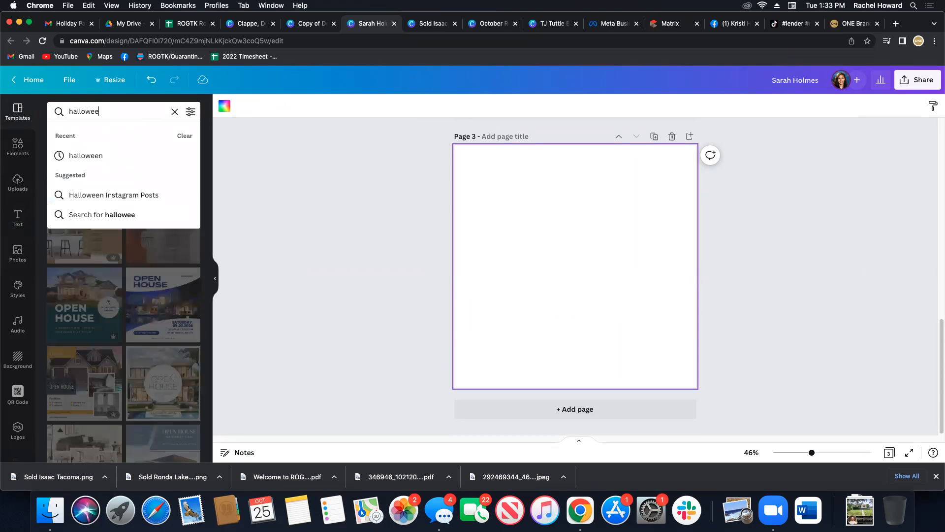
key(Return)
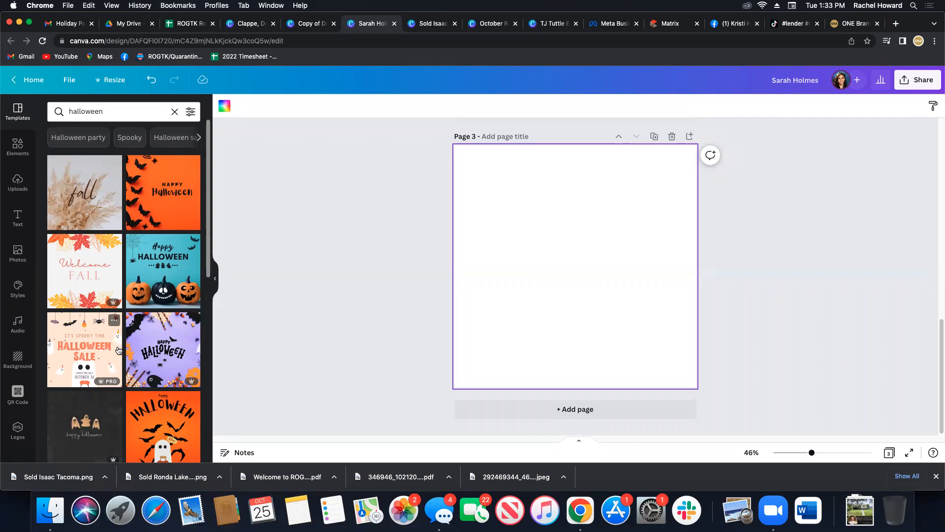
Apply the black Spooky Costume Party template to the new page.
scroll(156, 380, down, 1)
scroll(155, 381, down, 2)
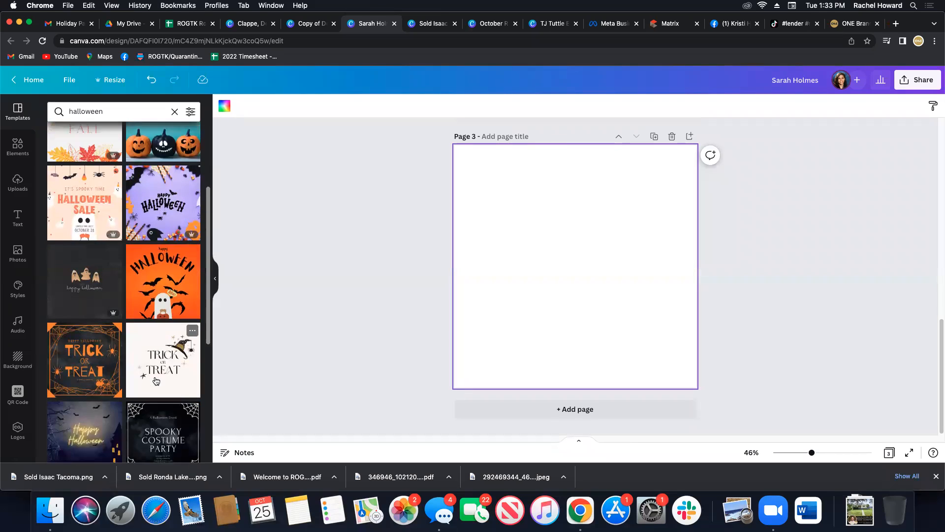
scroll(156, 381, down, 3)
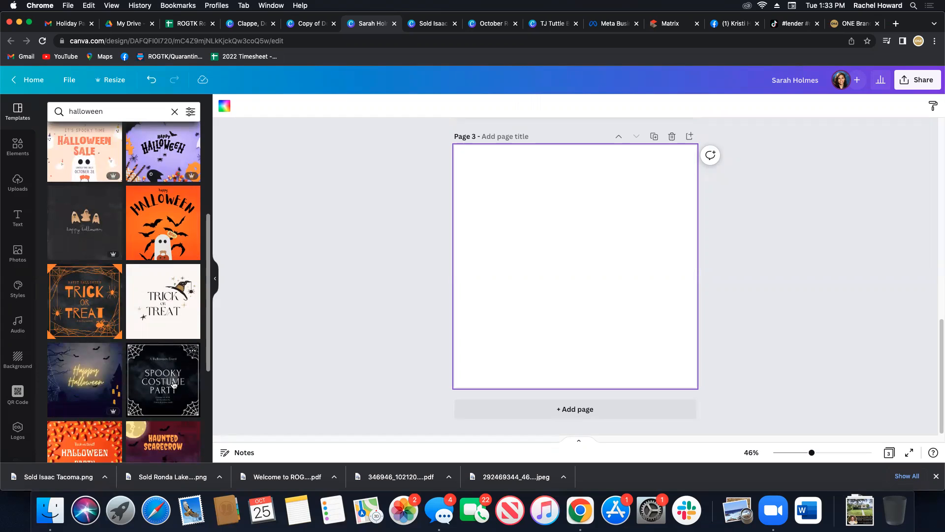
click(178, 383)
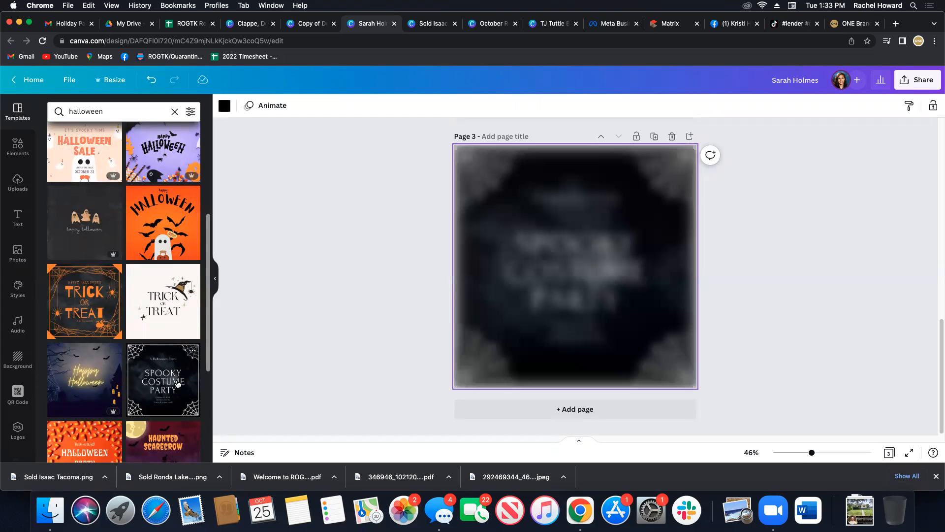
Delete the template's spiderweb corner frame and search the graphic elements for spiderweb.
click(471, 183)
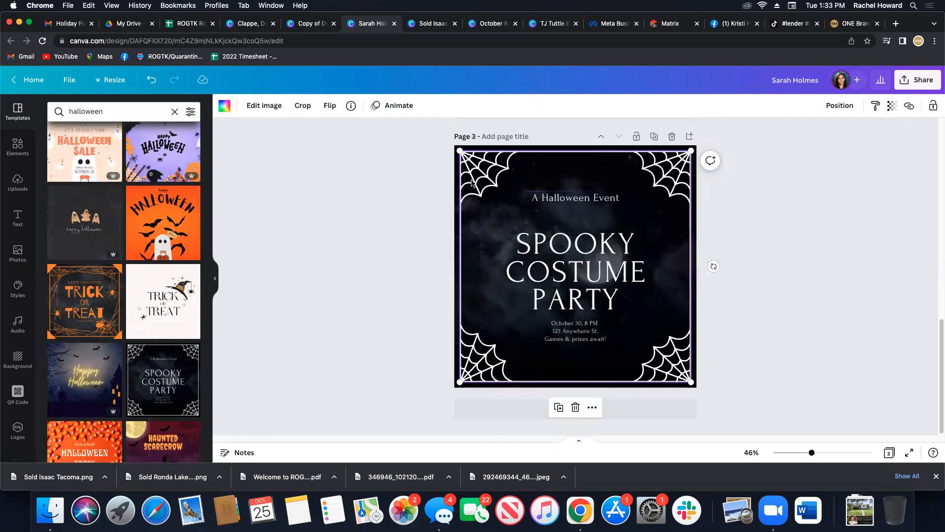
key(Delete)
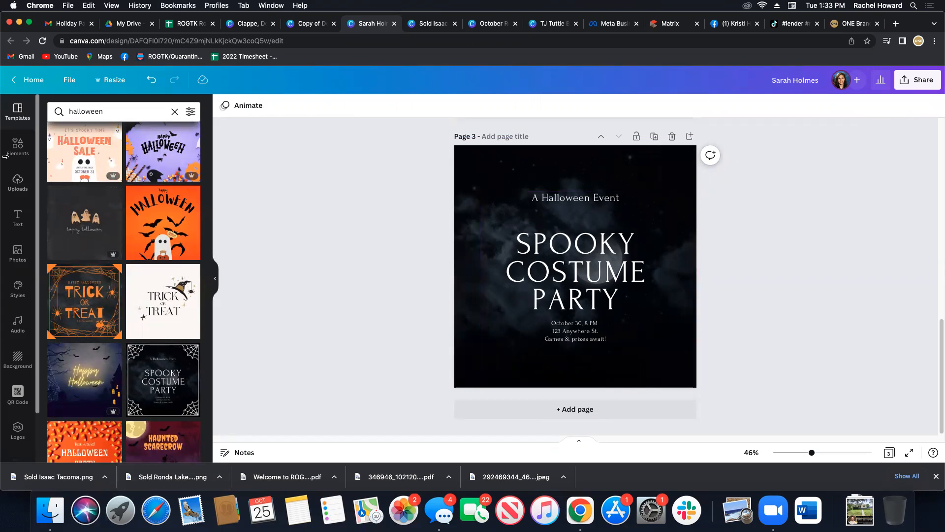
click(18, 146)
double_click(122, 110)
text(s)
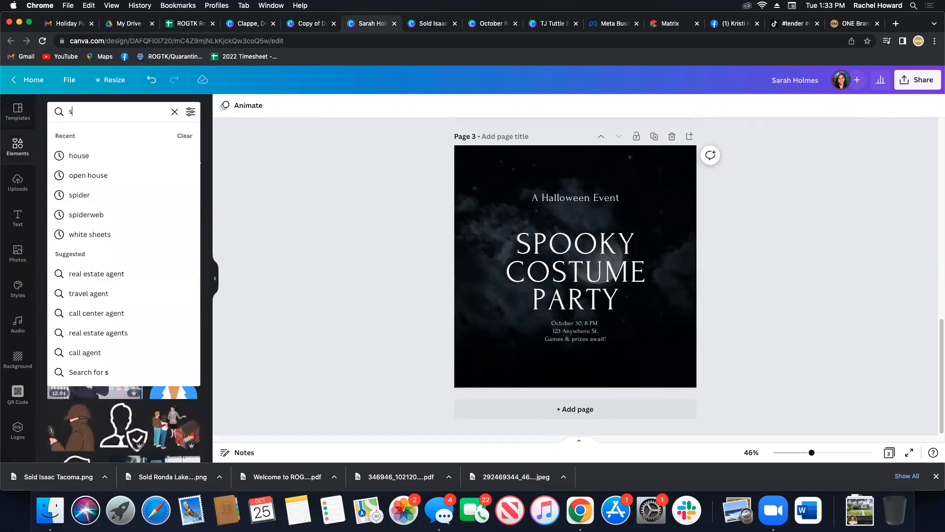
text(piderweb)
key(Return)
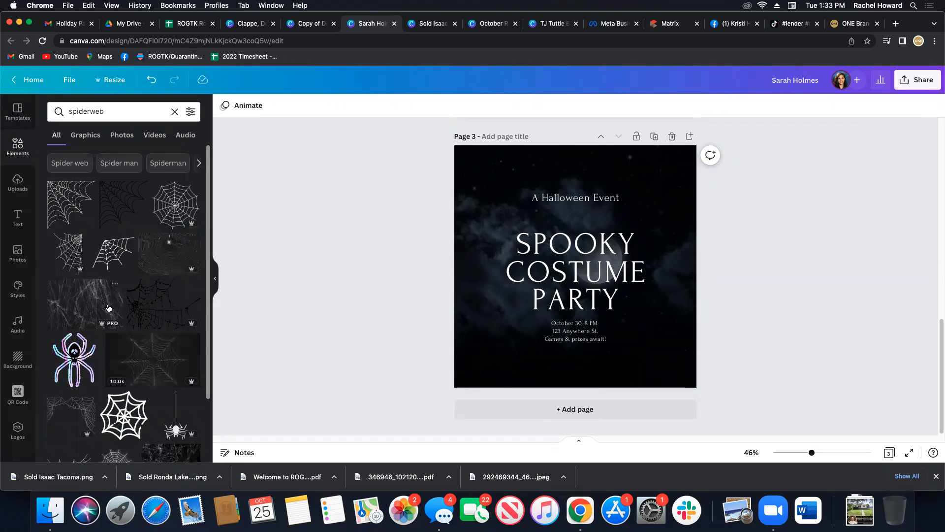
Insert a spiderweb graphic, align it with the page's upper-left corner and enlarge it to the full page width.
scroll(148, 340, down, 1)
scroll(148, 341, down, 1)
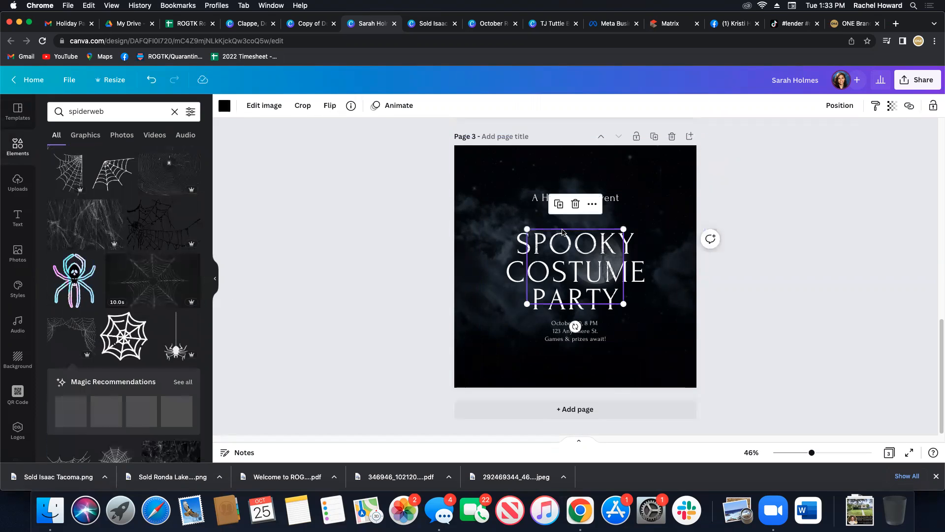
drag(561, 264, 487, 178)
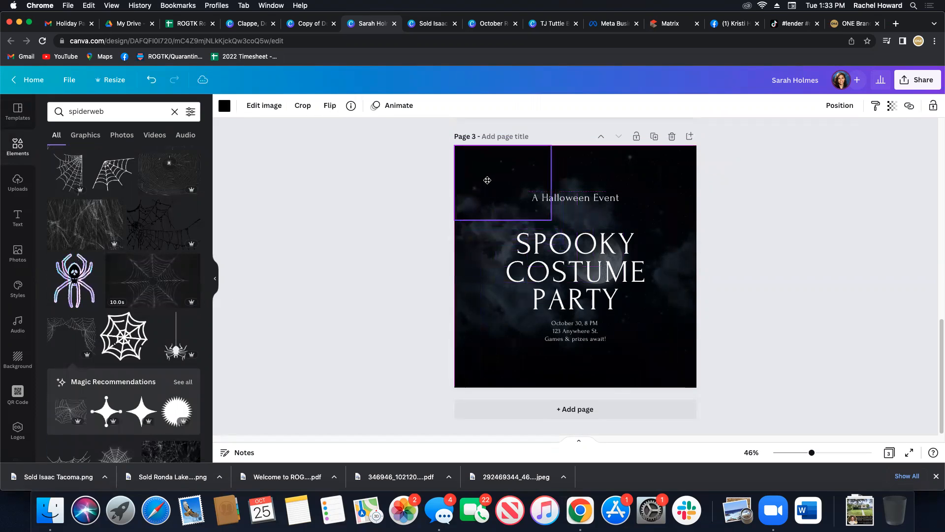
drag(552, 220, 712, 312)
Recolor the spiderweb graphic with the white brand color and set its transparency to 50.
click(224, 105)
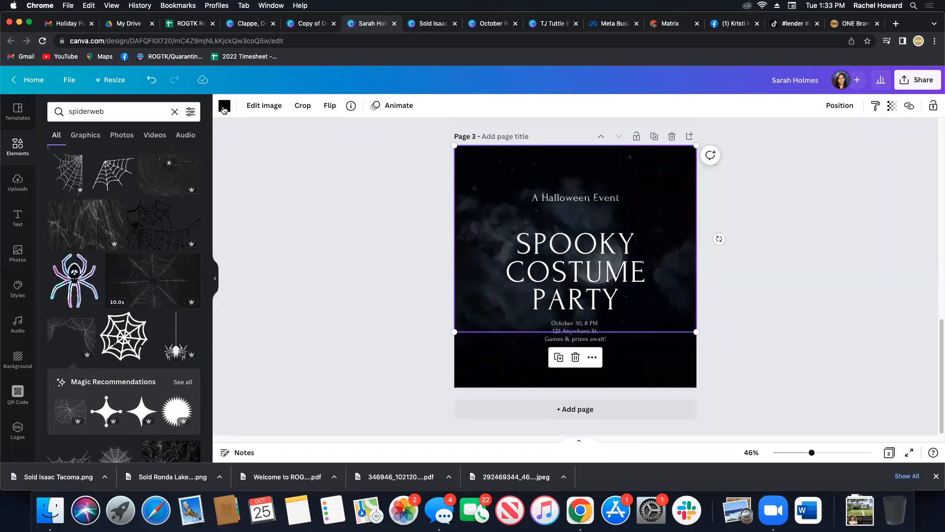
click(111, 226)
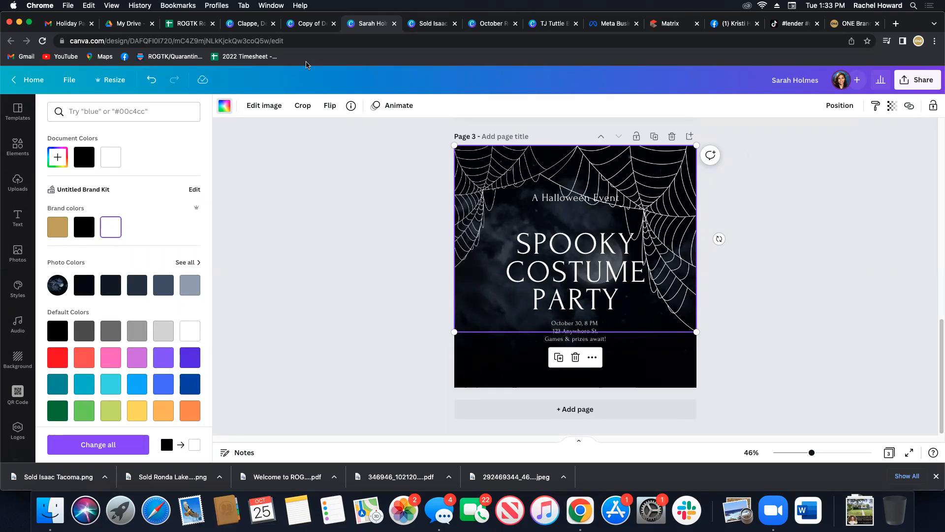
click(892, 107)
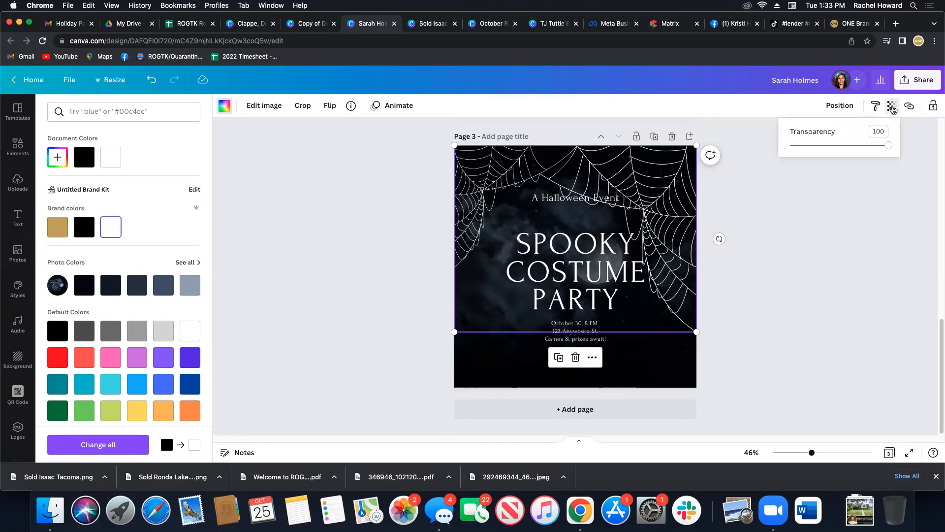
double_click(879, 131)
text(50)
key(Return)
Send the spiderweb graphic behind the party text.
click(847, 107)
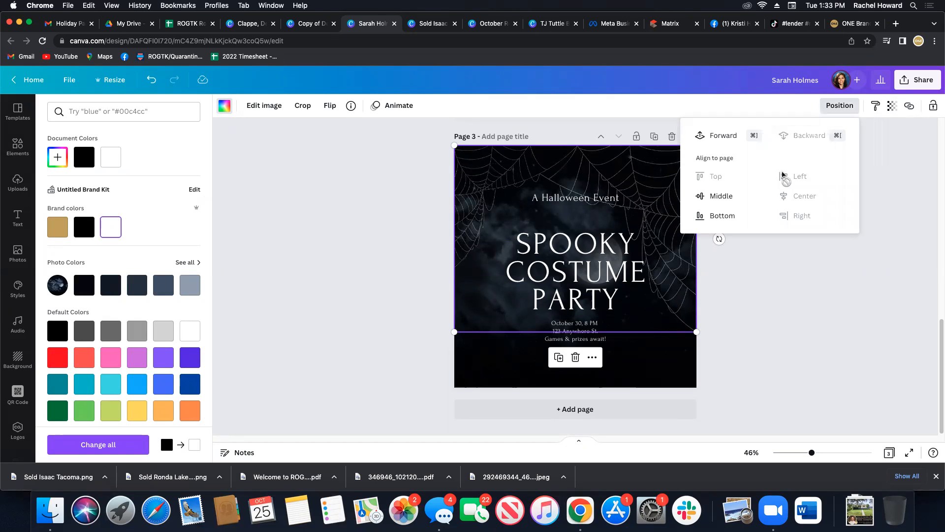
click(730, 139)
click(789, 287)
Move the grouped party text lower on the page, keeping it horizontally centered.
drag(578, 202, 577, 227)
click(846, 228)
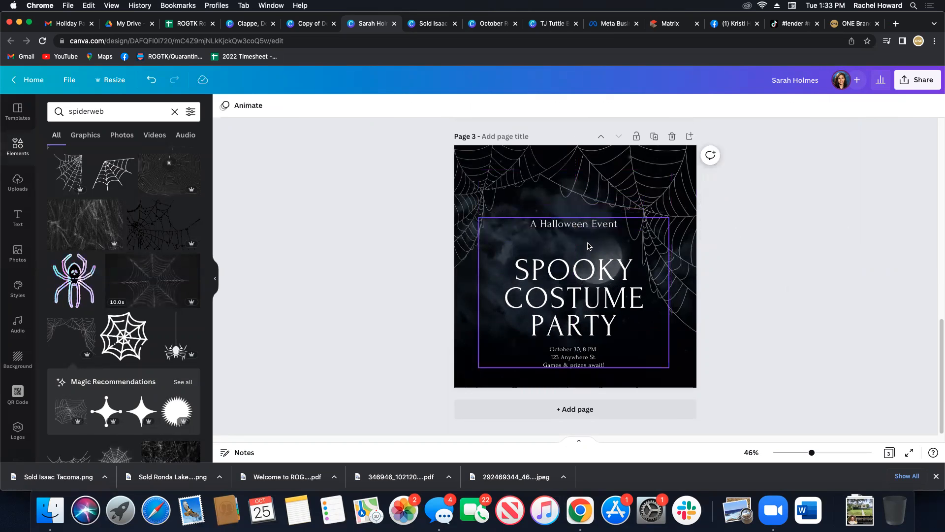
click(589, 247)
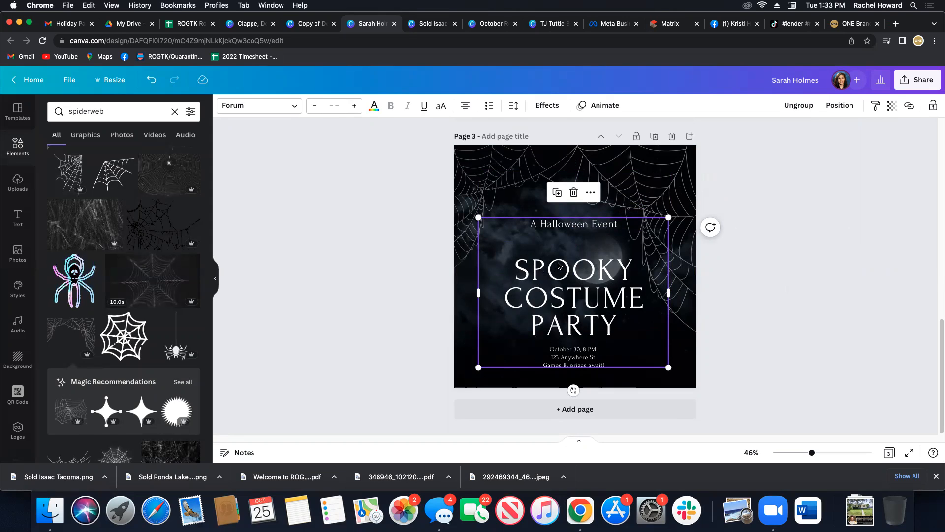
drag(506, 260, 506, 248)
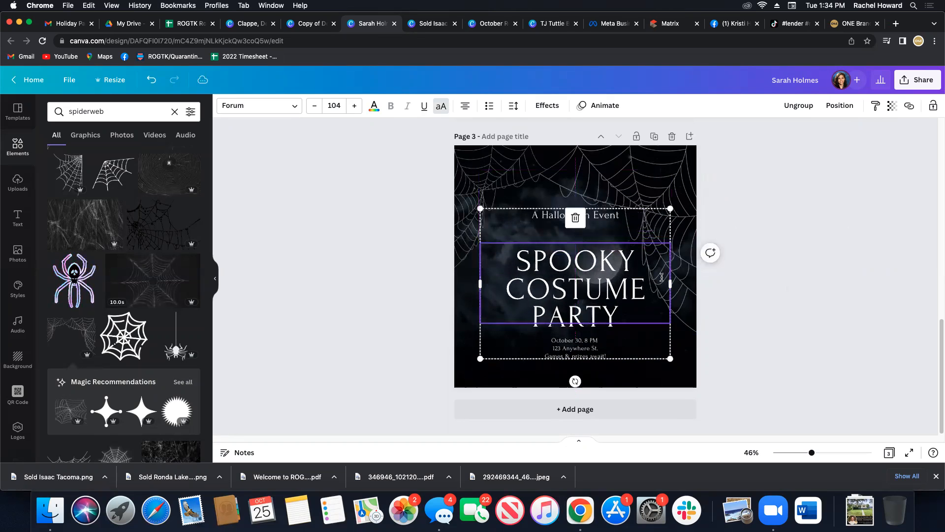
click(778, 299)
Ungroup the party text and move the title and the event details up, closer beneath the "A Halloween Event" line.
click(574, 244)
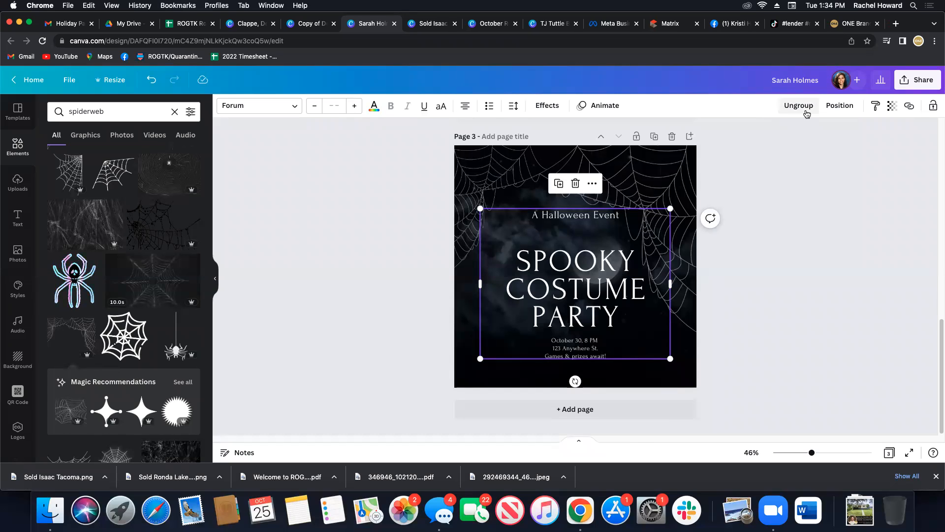
click(802, 108)
click(779, 266)
mouse_move(584, 329)
mouse_down()
mouse_move(585, 318)
mouse_move(584, 328)
mouse_up()
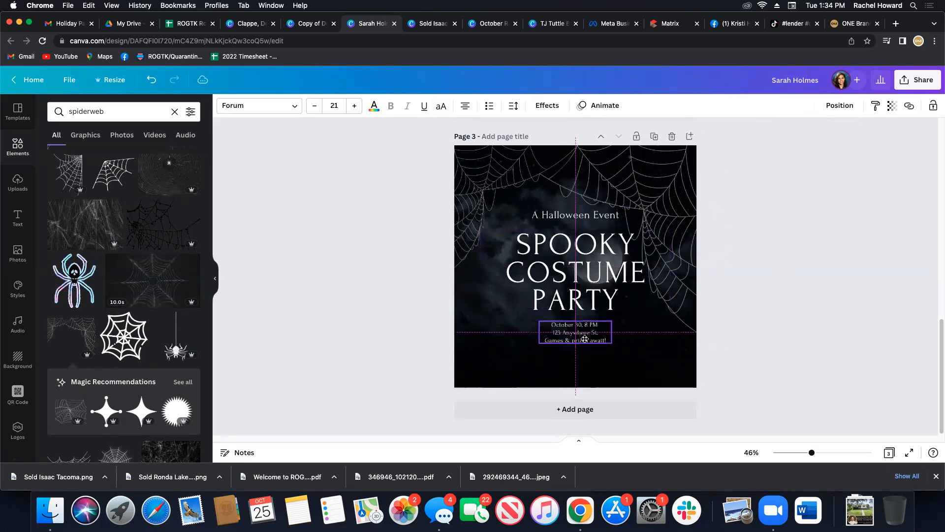
Select all three party text boxes together and move them lower on the page, keeping them horizontally centered.
shift+click(578, 267)
shift+click(567, 218)
drag(566, 246, 564, 273)
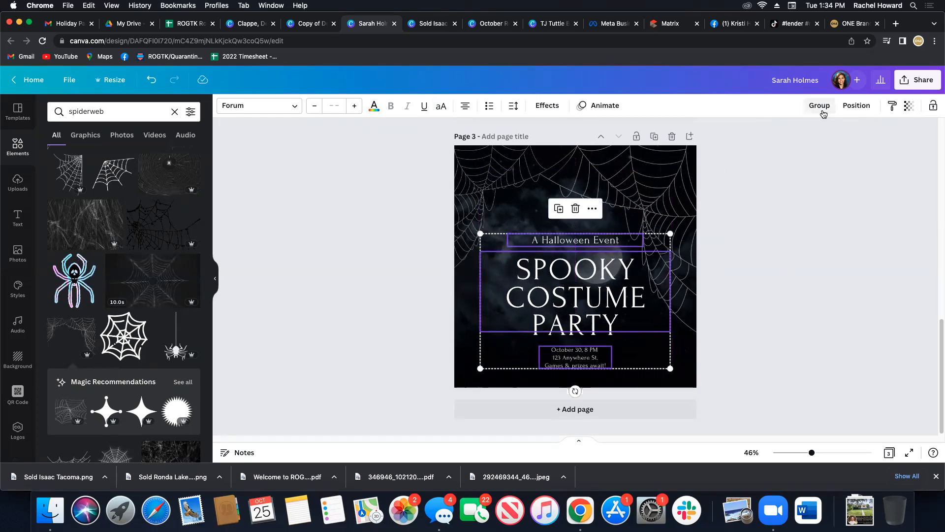
click(870, 323)
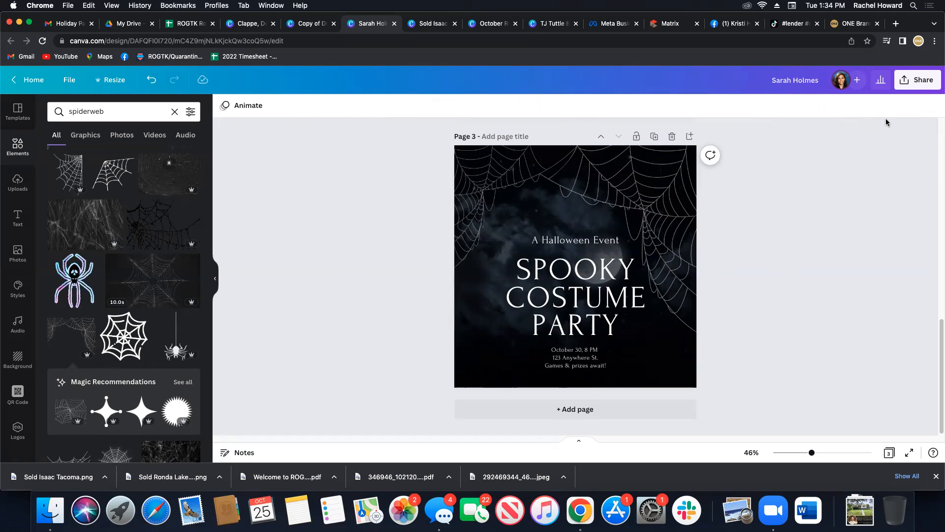
Try the Pop text animation on the "Spooky Costume Party" title and undo it.
click(611, 277)
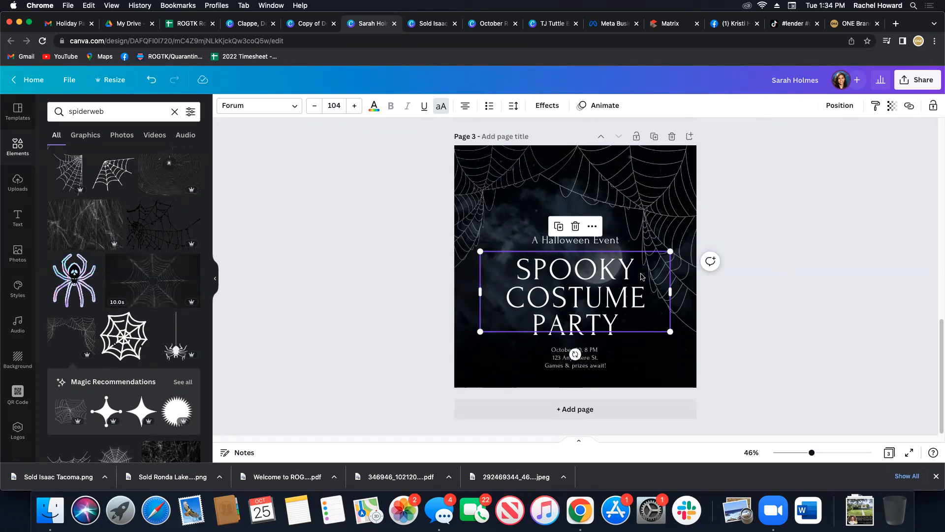
click(605, 110)
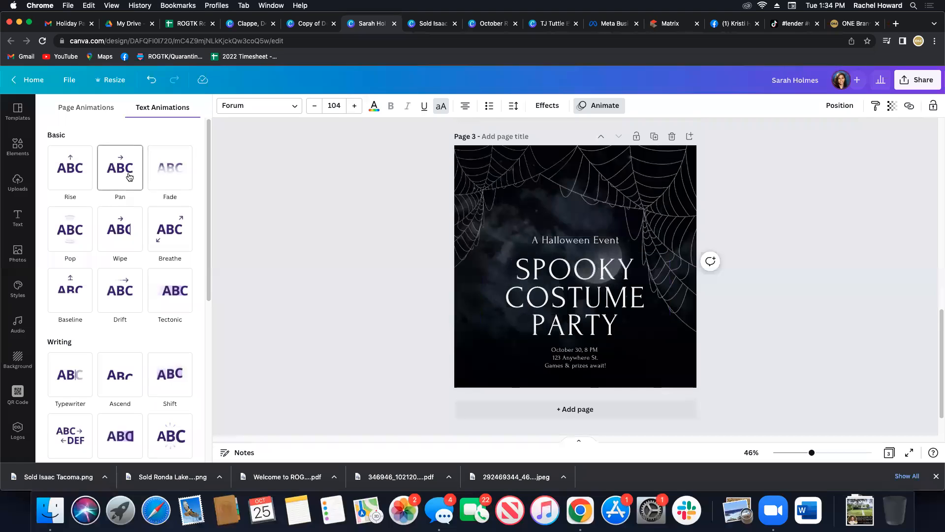
click(70, 232)
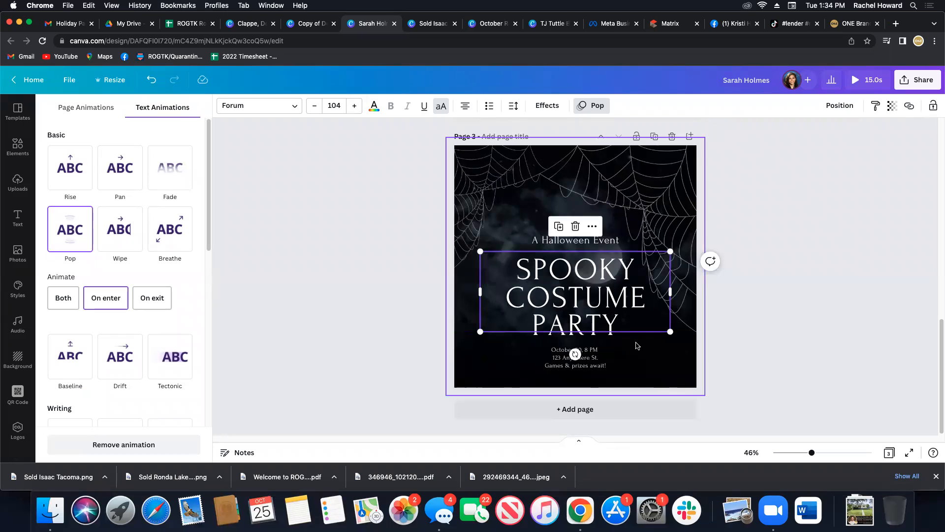
click(18, 146)
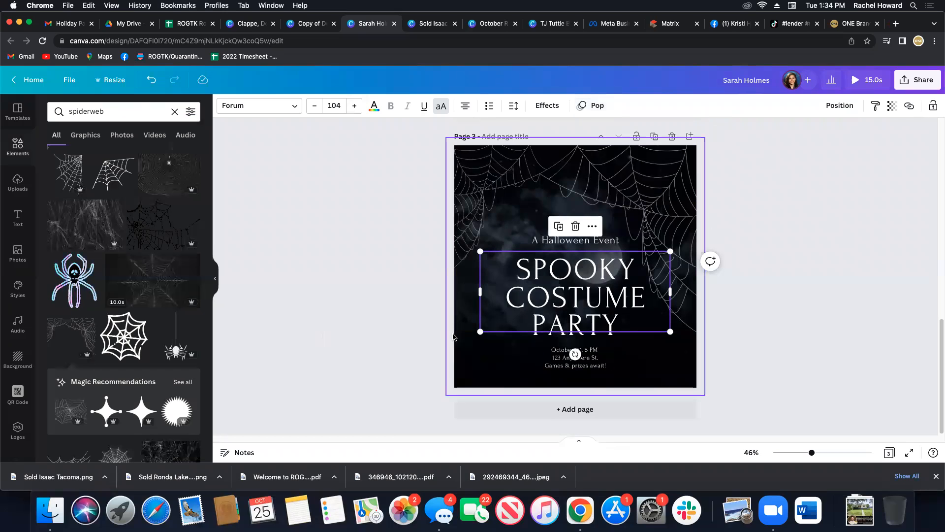
key(super+z)
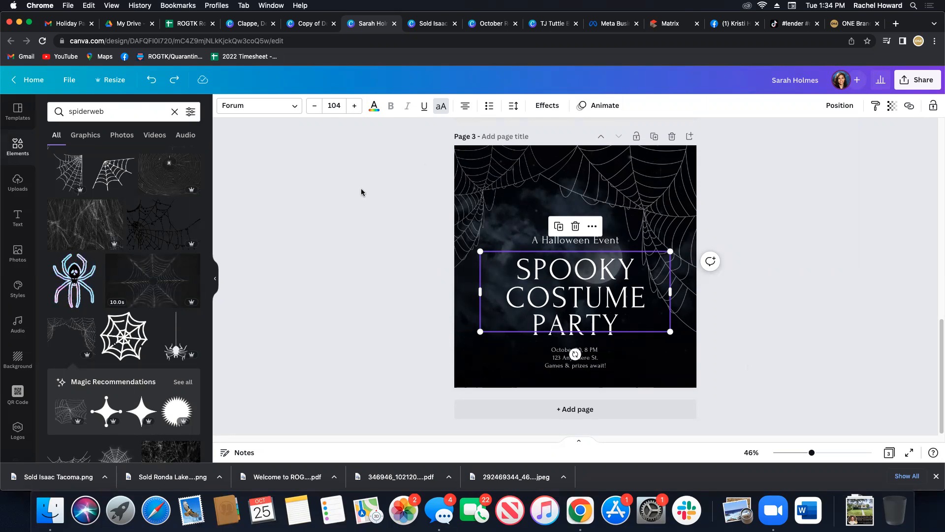
Add a blank fourth page and insert a QR code generated from the web address copied from the agent's Facebook page.
click(517, 406)
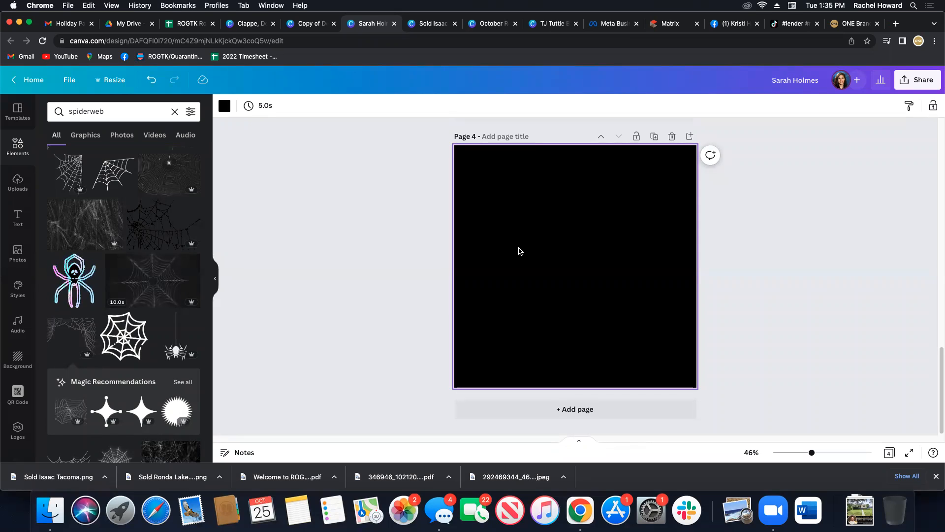
click(21, 395)
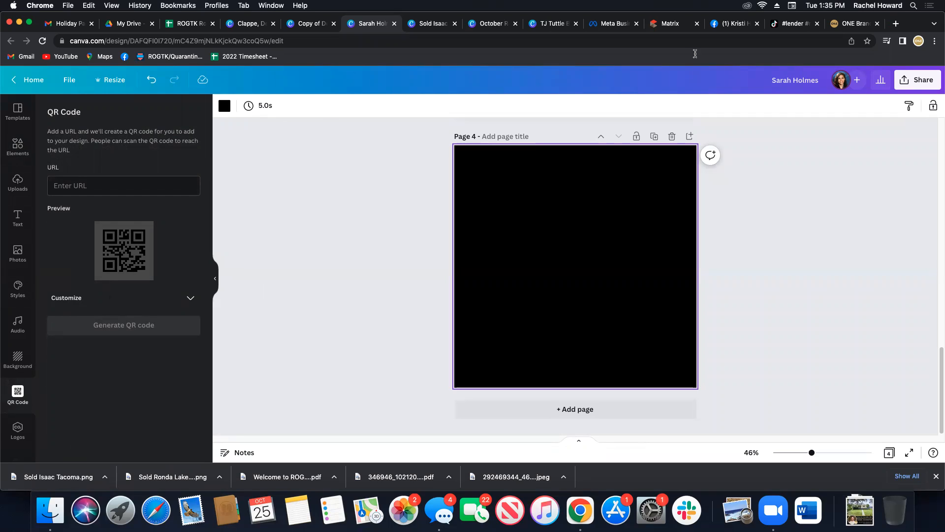
click(740, 24)
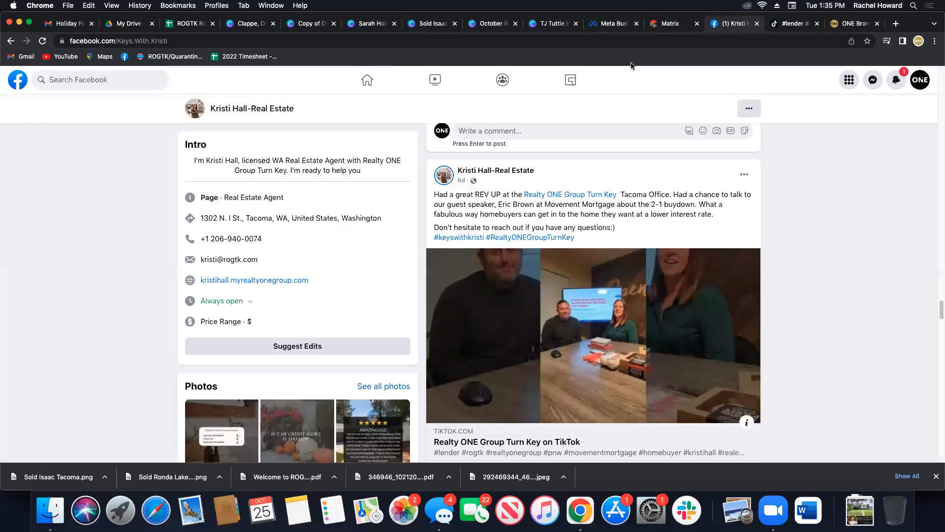
click(167, 42)
key(super+c)
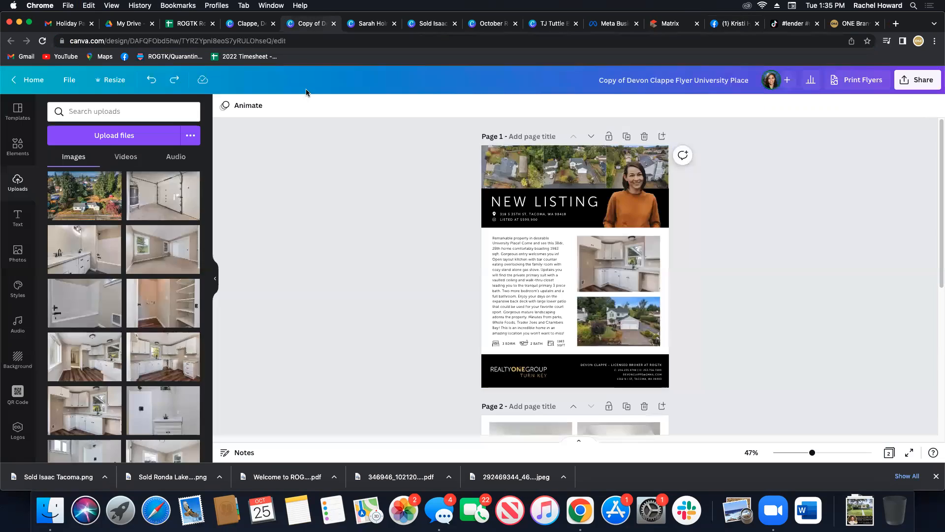
click(303, 26)
click(363, 23)
click(143, 186)
key(super+v)
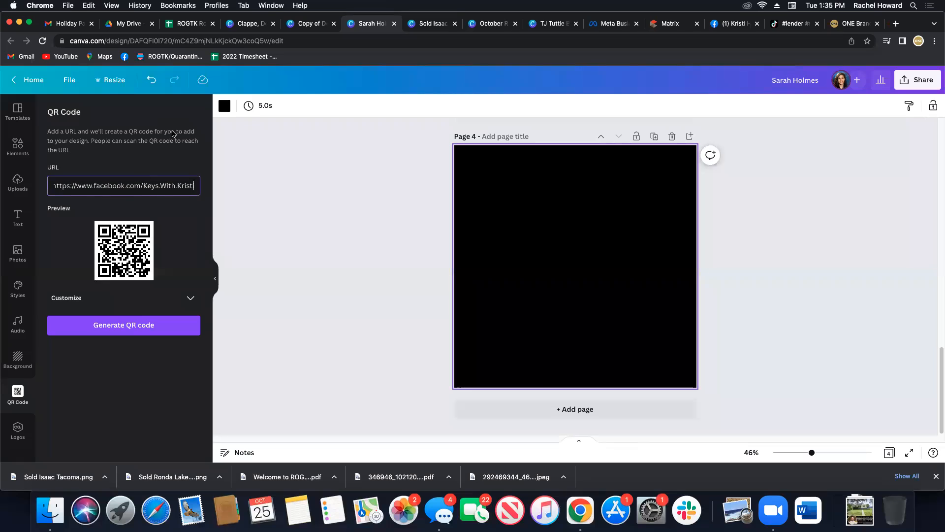
click(132, 329)
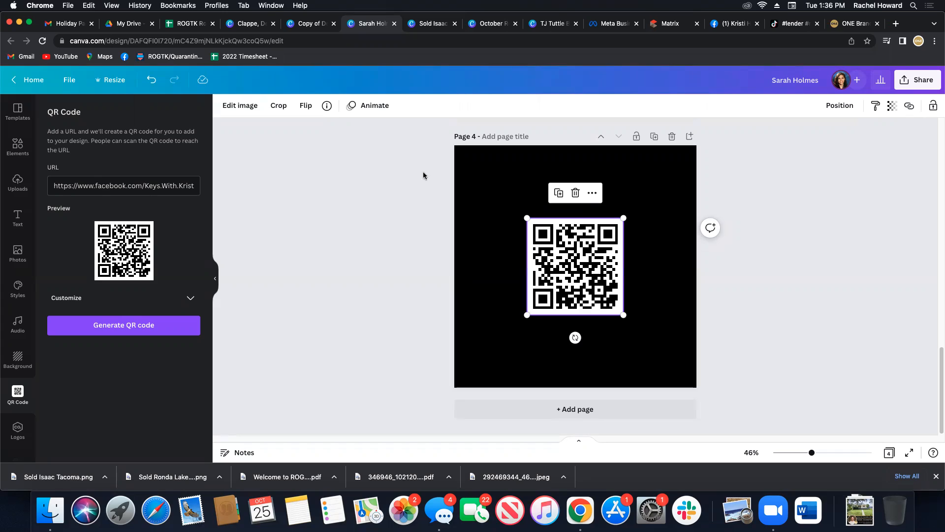
Set the background color to #FF0000 in the QR code generator's customization options.
click(189, 299)
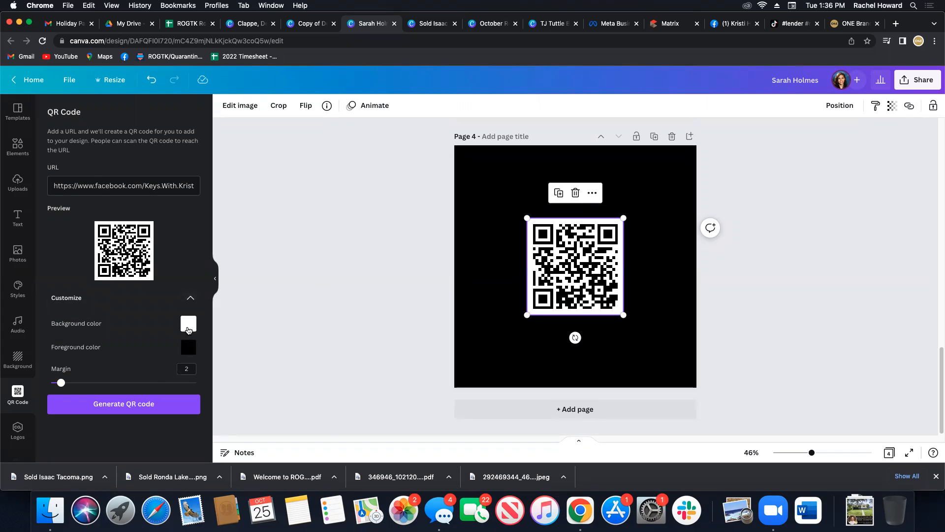
click(188, 325)
drag(192, 350, 318, 346)
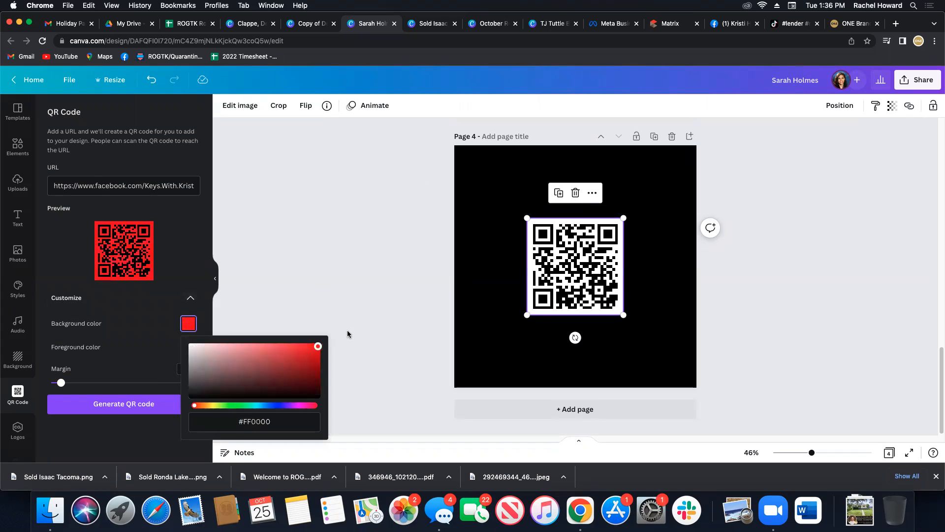
click(202, 238)
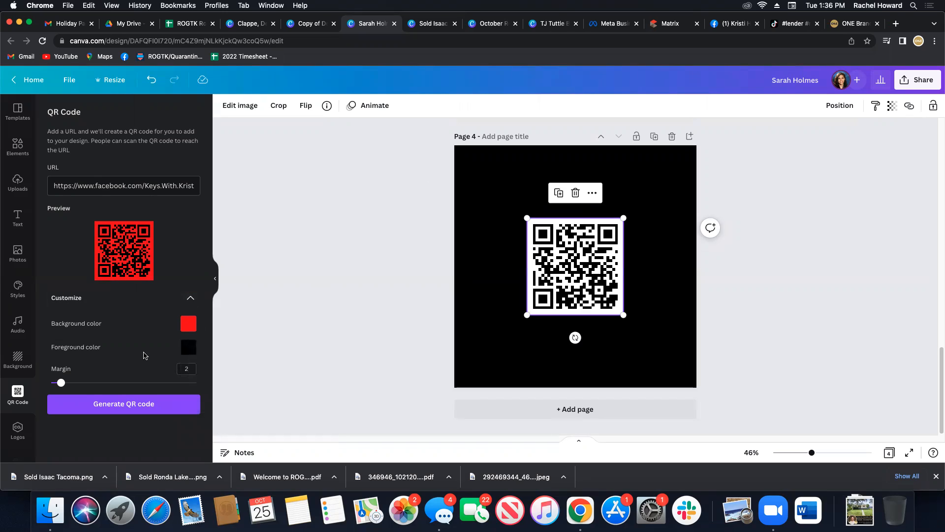
mouse_move(60, 383)
mouse_down()
mouse_move(51, 385)
mouse_move(60, 385)
mouse_up()
click(407, 197)
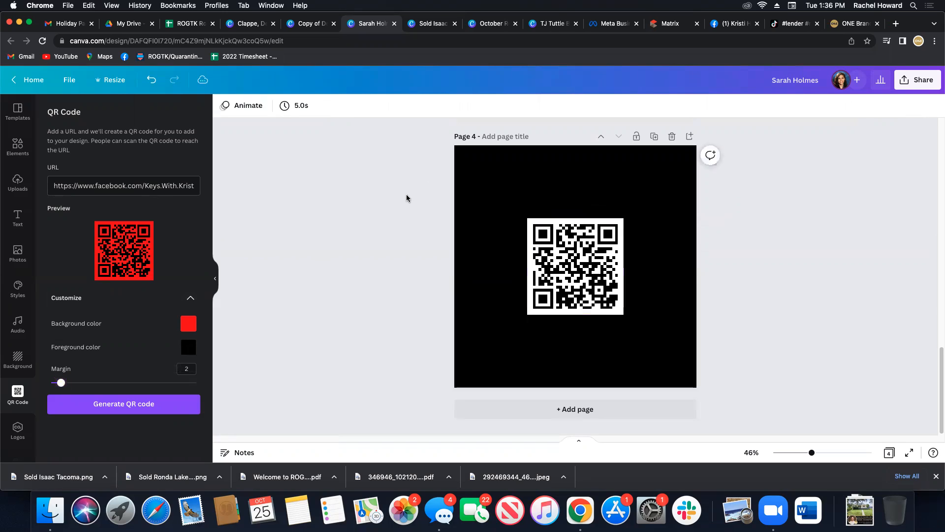
Delete the fourth page that holds the QR code.
click(534, 249)
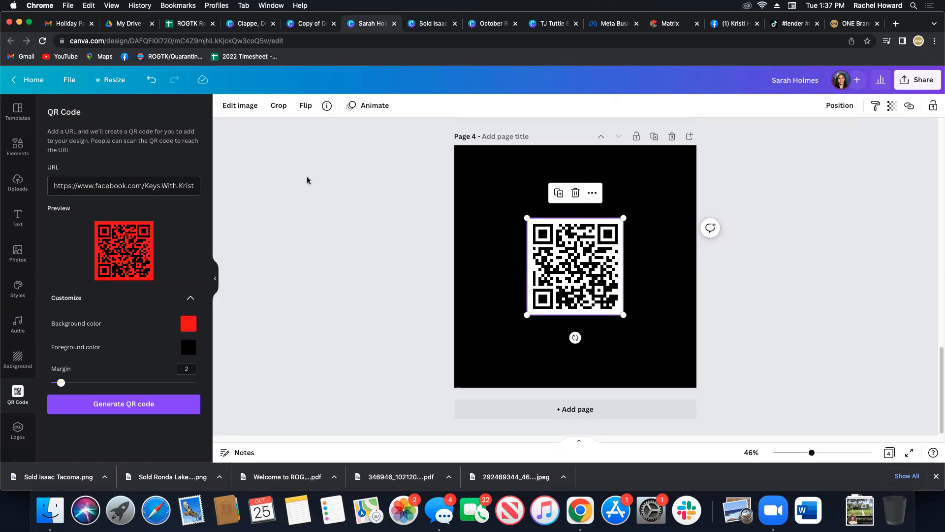
scroll(424, 185, up, 4)
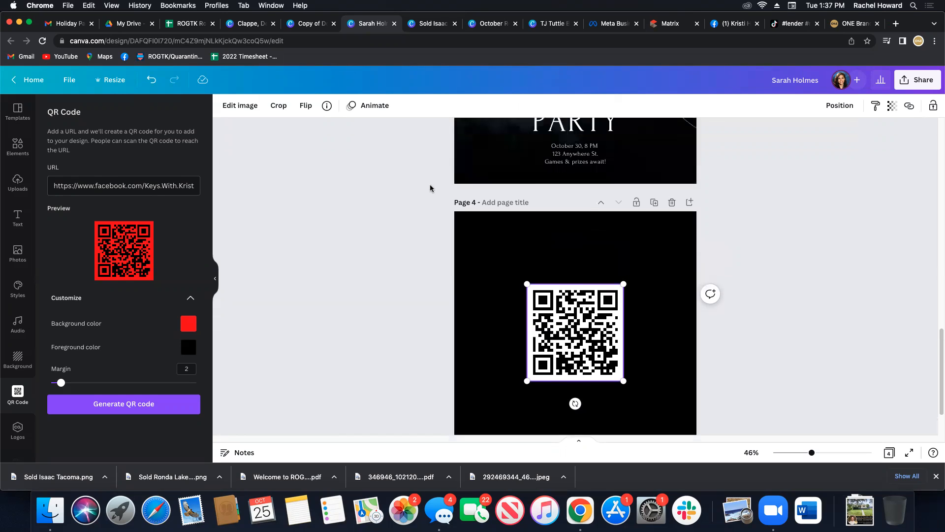
click(671, 235)
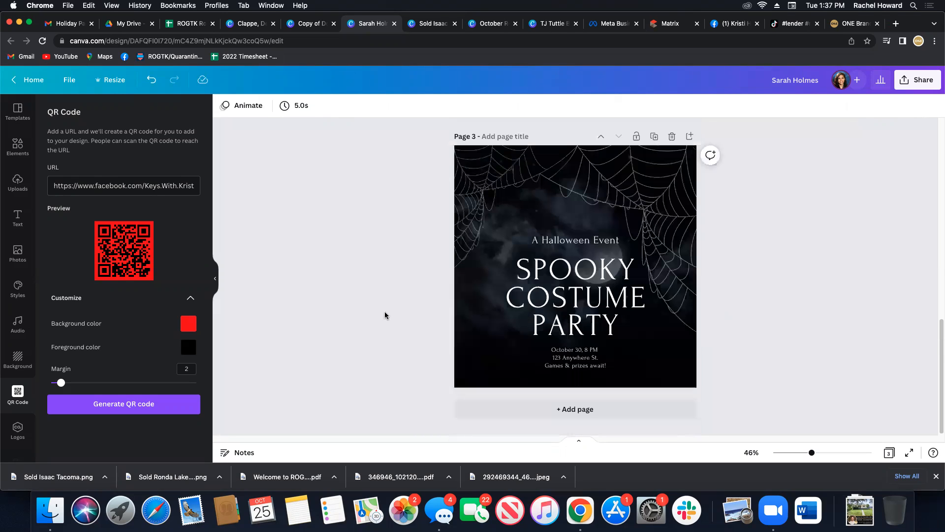